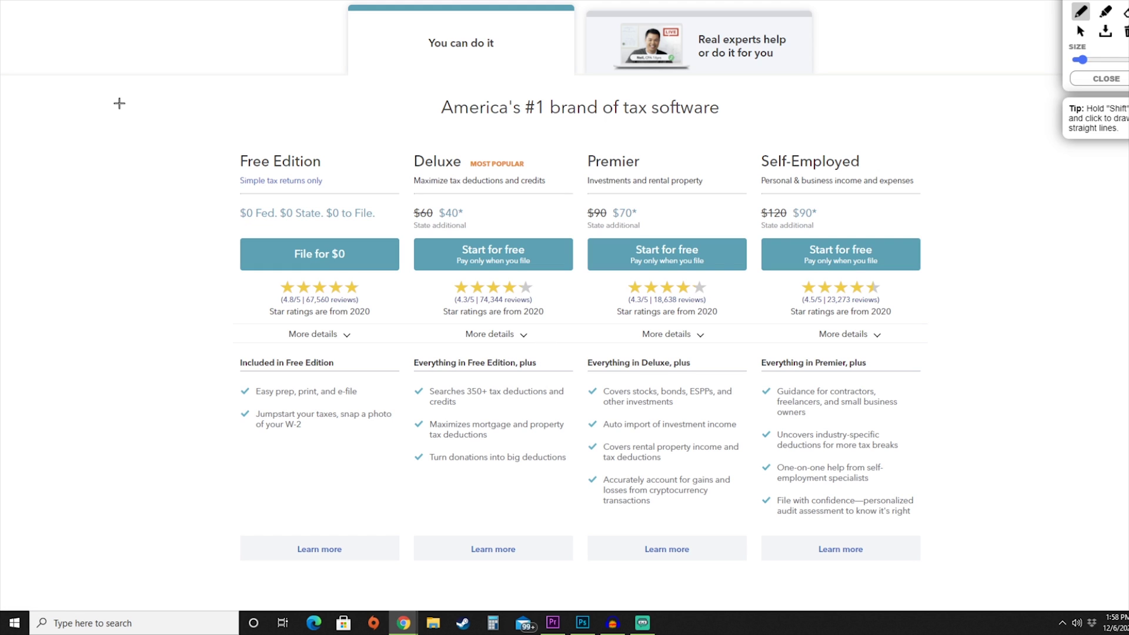
# Draw an arrow down the edition pricing page, then erase it
pyautogui.moveTo(120, 104)
pyautogui.mouseDown()
pyautogui.moveTo(111, 388)
pyautogui.moveTo(99, 351)
pyautogui.moveTo(112, 403)
pyautogui.moveTo(143, 359)
pyautogui.mouseUp()
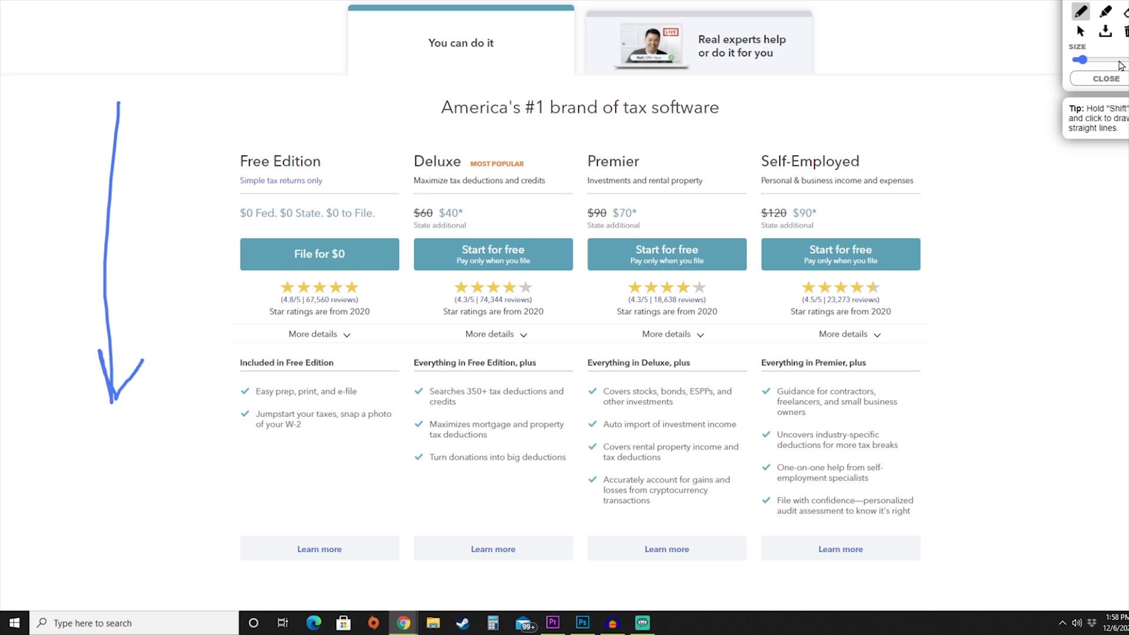
pyautogui.click(1125, 31)
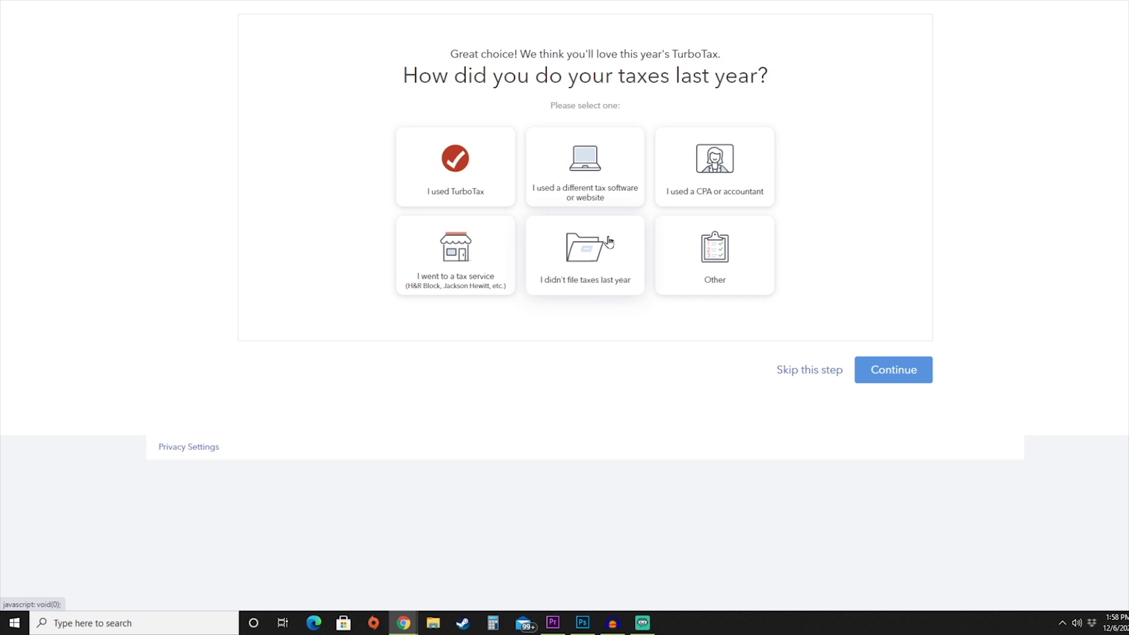
# Answer that last year's taxes were done with a different tax software or website
pyautogui.click(641, 168)
pyautogui.click(892, 376)
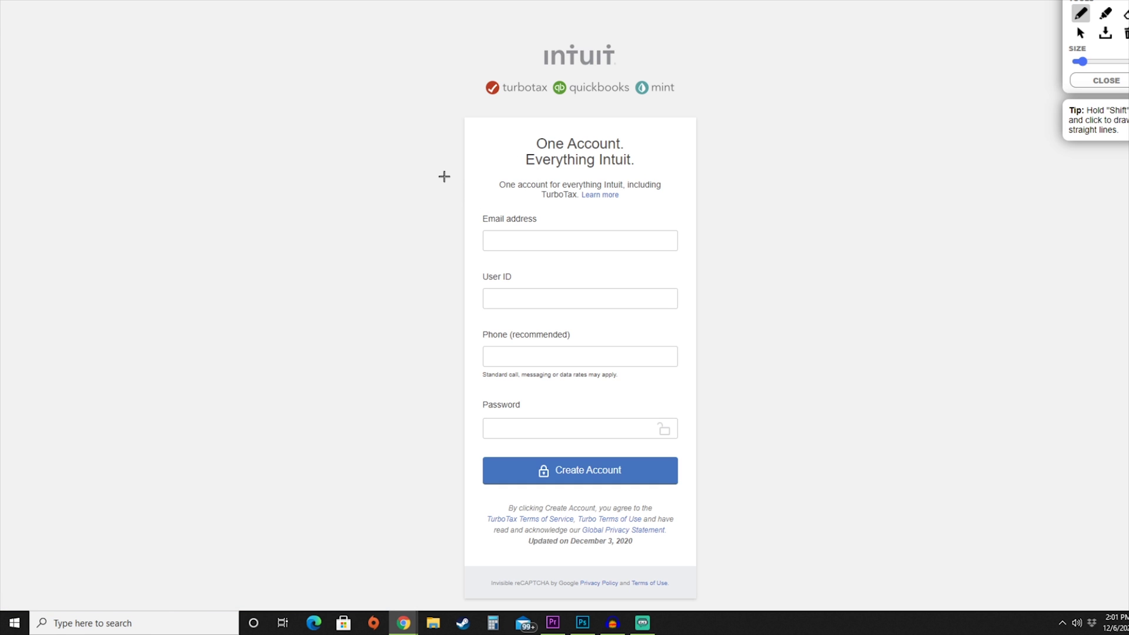
# Point out the email, phone, password and terms fields, then circle First name
pyautogui.moveTo(444, 177)
pyautogui.mouseDown()
pyautogui.moveTo(480, 214)
pyautogui.moveTo(489, 273)
pyautogui.mouseUp()
pyautogui.moveTo(438, 308); pyautogui.dragTo(474, 324)
pyautogui.moveTo(426, 375); pyautogui.dragTo(477, 402)
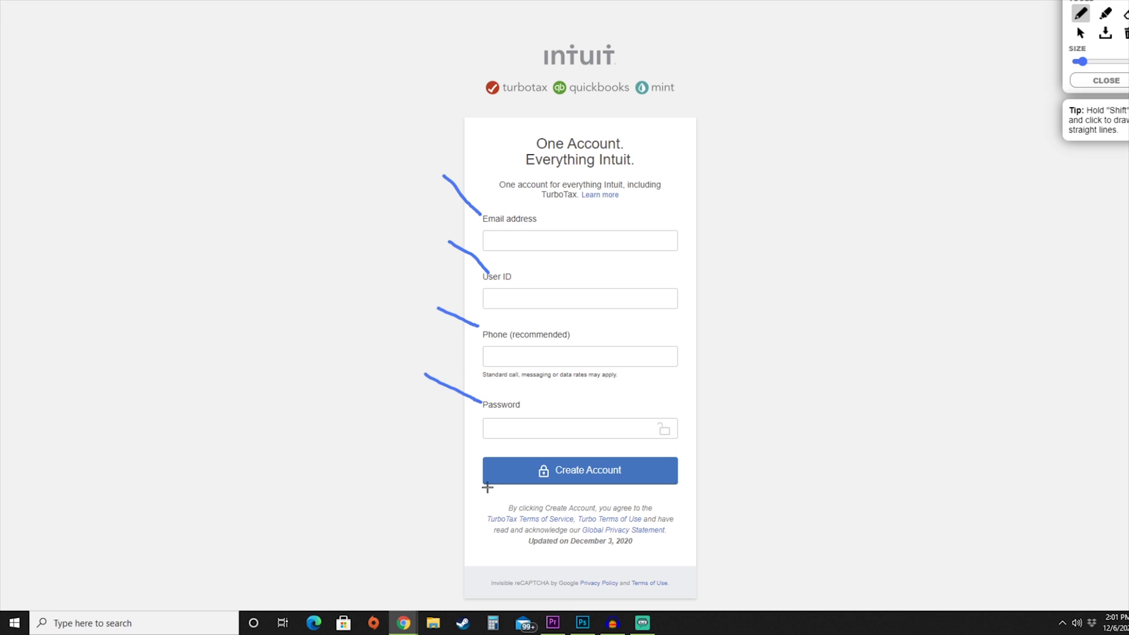
pyautogui.moveTo(477, 491); pyautogui.dragTo(689, 498)
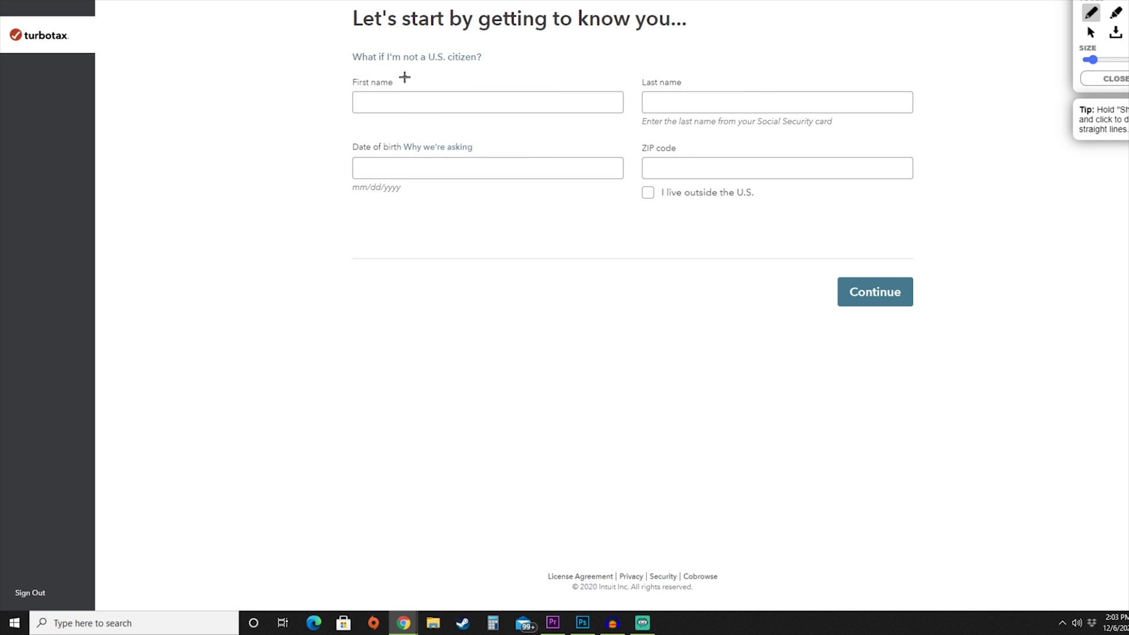
pyautogui.moveTo(404, 77)
pyautogui.mouseDown()
pyautogui.moveTo(342, 82)
pyautogui.moveTo(394, 70)
pyautogui.mouseUp()
pyautogui.moveTo(648, 71)
pyautogui.mouseDown()
pyautogui.moveTo(711, 76)
pyautogui.moveTo(631, 69)
pyautogui.mouseUp()
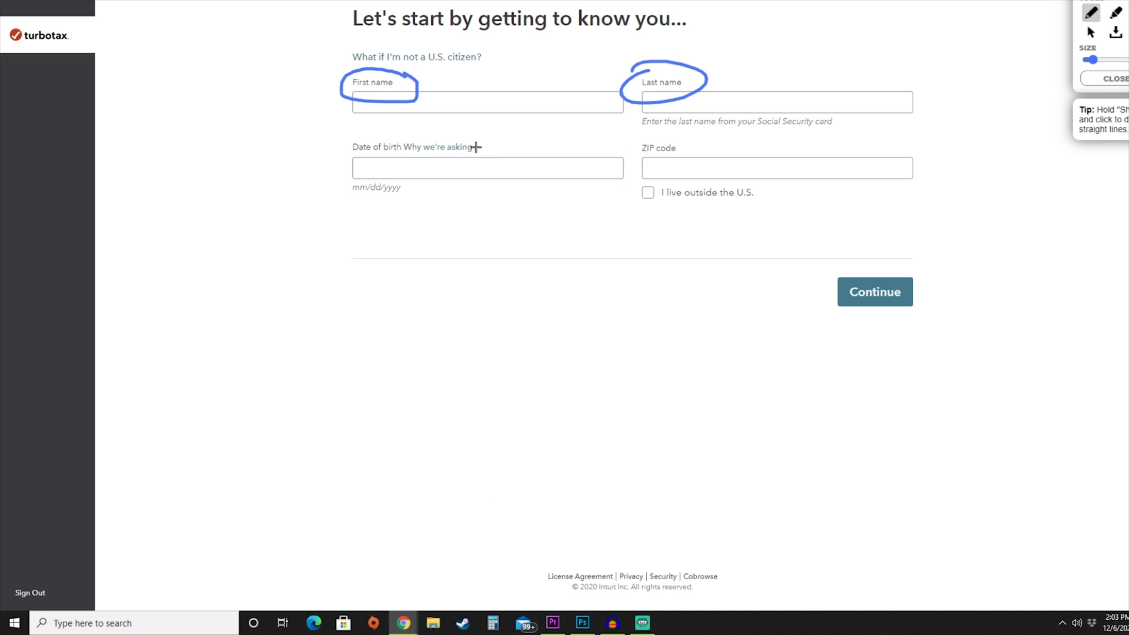
pyautogui.moveTo(432, 138)
pyautogui.mouseDown()
pyautogui.moveTo(497, 135)
pyautogui.moveTo(434, 131)
pyautogui.mouseUp()
pyautogui.moveTo(669, 139)
pyautogui.mouseDown()
pyautogui.moveTo(625, 134)
pyautogui.moveTo(651, 141)
pyautogui.mouseUp()
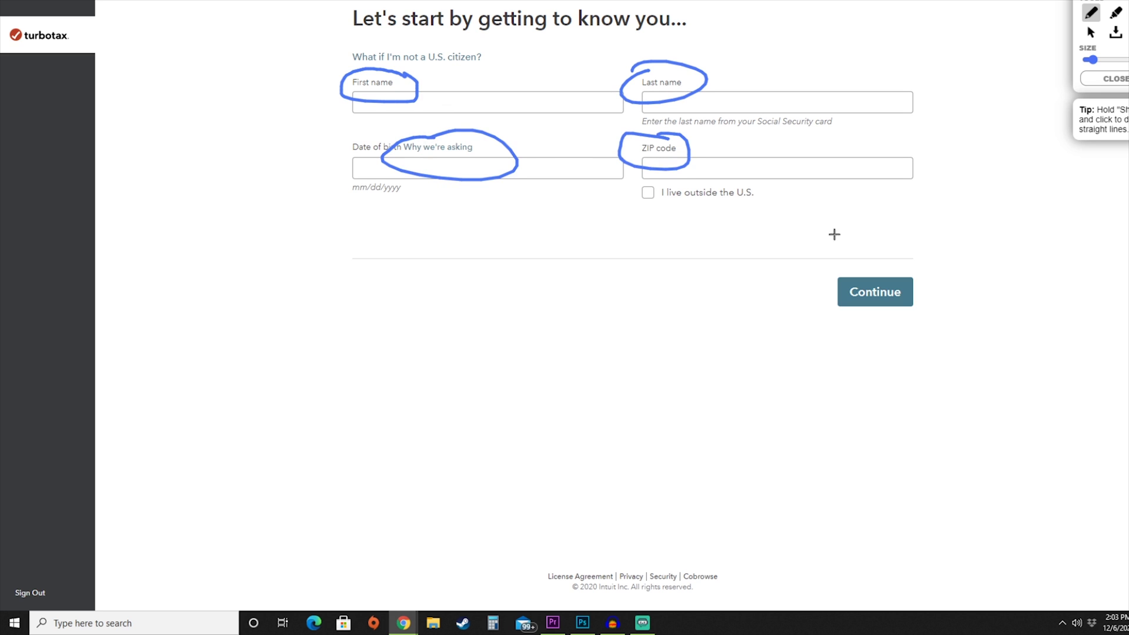
pyautogui.moveTo(885, 259)
pyautogui.mouseDown()
pyautogui.moveTo(824, 259)
pyautogui.moveTo(912, 331)
pyautogui.moveTo(877, 258)
pyautogui.moveTo(889, 259)
pyautogui.mouseUp()
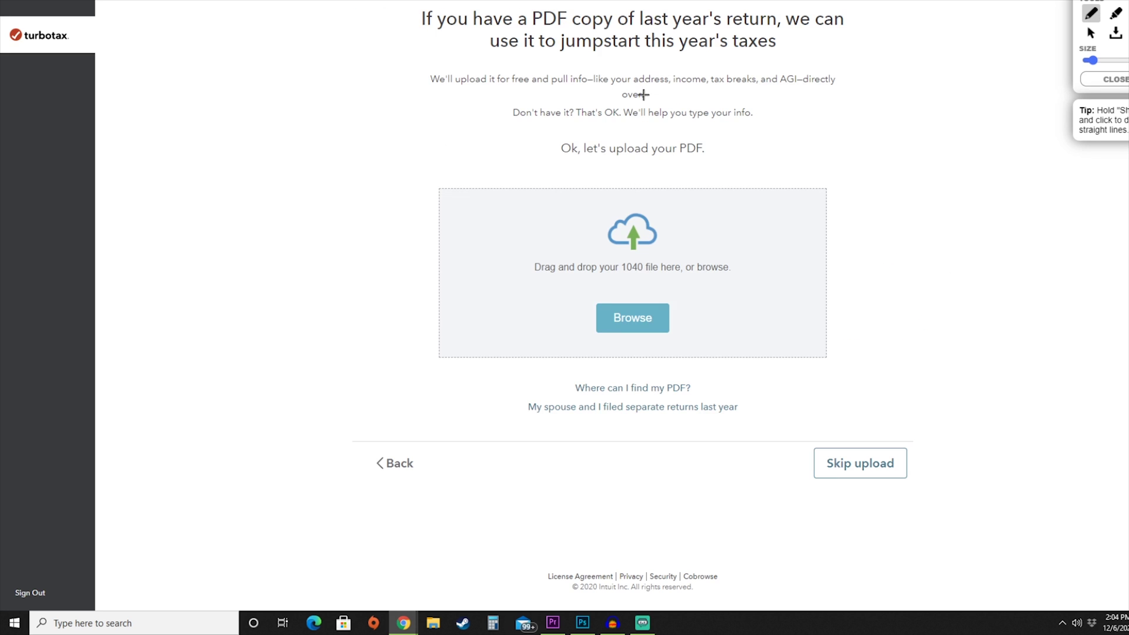
# Circle the PDF upload prompt, finding-the-PDF help, separate-returns option and browse option
pyautogui.moveTo(647, 139)
pyautogui.mouseDown()
pyautogui.moveTo(588, 146)
pyautogui.moveTo(711, 152)
pyautogui.moveTo(594, 138)
pyautogui.mouseUp()
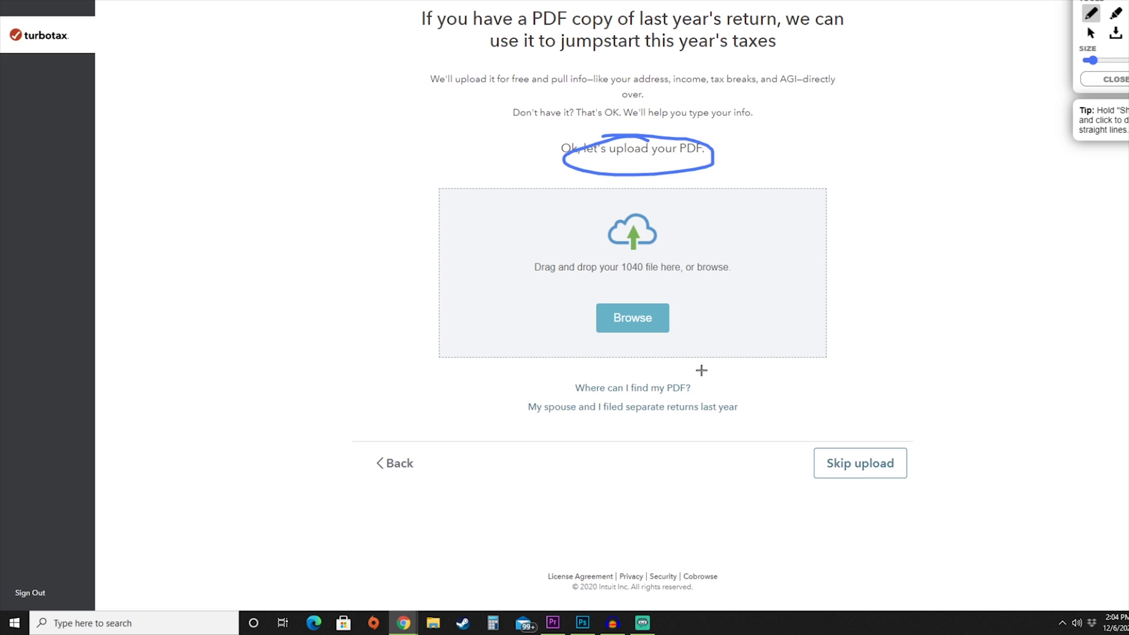
pyautogui.moveTo(690, 379)
pyautogui.mouseDown()
pyautogui.moveTo(588, 371)
pyautogui.moveTo(590, 398)
pyautogui.moveTo(694, 393)
pyautogui.moveTo(686, 378)
pyautogui.mouseUp()
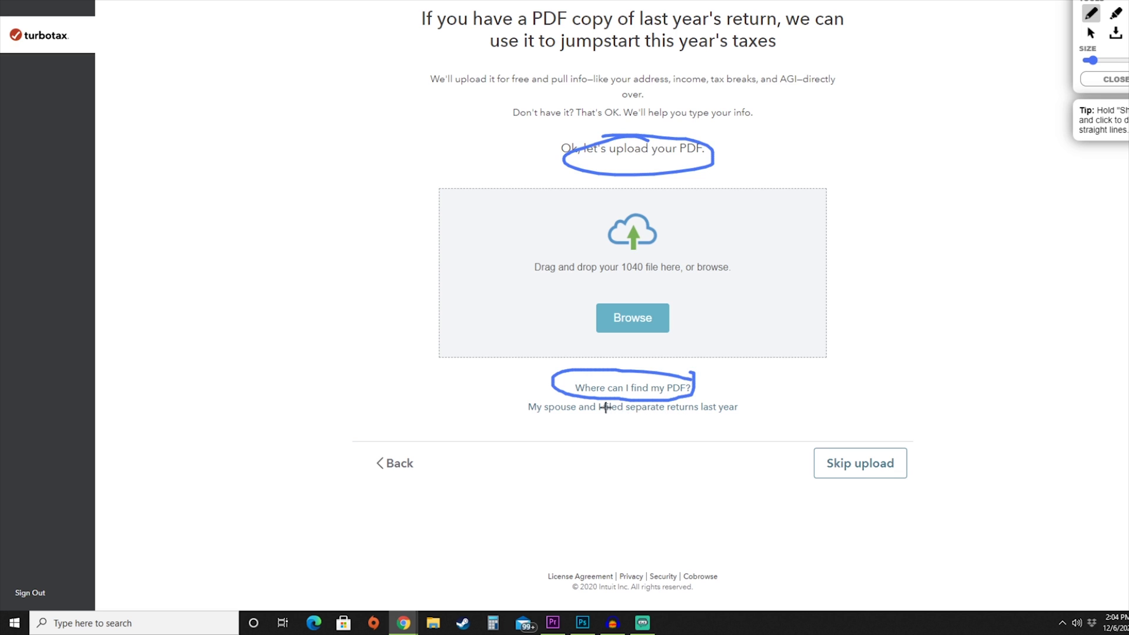
pyautogui.moveTo(571, 397)
pyautogui.mouseDown()
pyautogui.moveTo(515, 397)
pyautogui.moveTo(609, 447)
pyautogui.moveTo(736, 413)
pyautogui.moveTo(676, 395)
pyautogui.moveTo(646, 406)
pyautogui.mouseUp()
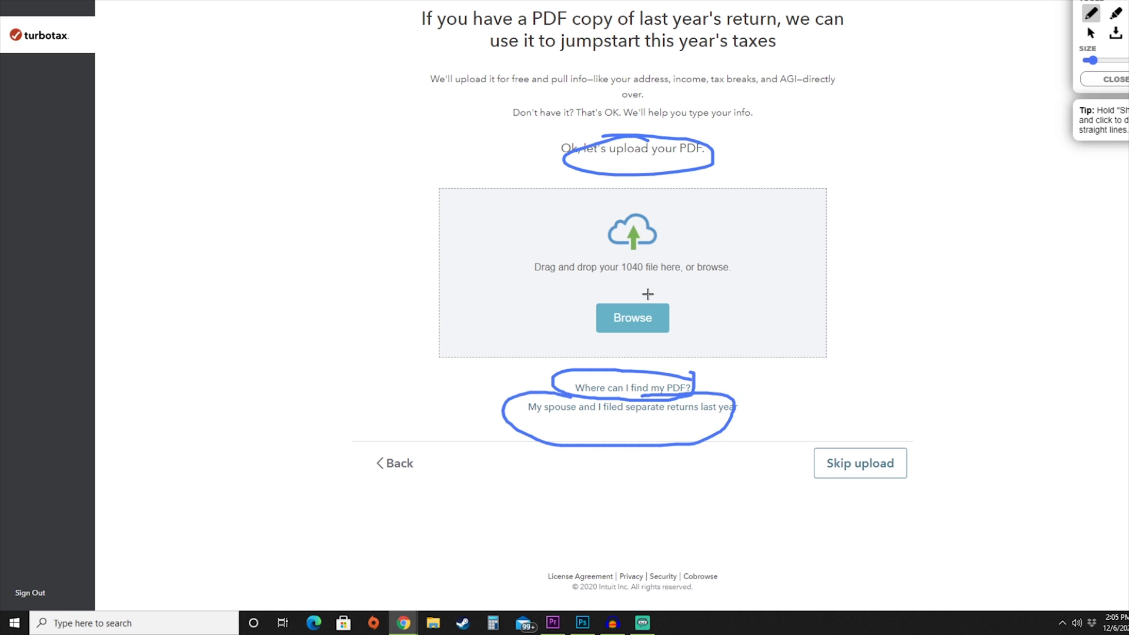
pyautogui.moveTo(645, 292)
pyautogui.mouseDown()
pyautogui.moveTo(574, 290)
pyautogui.moveTo(675, 340)
pyautogui.moveTo(593, 294)
pyautogui.mouseUp()
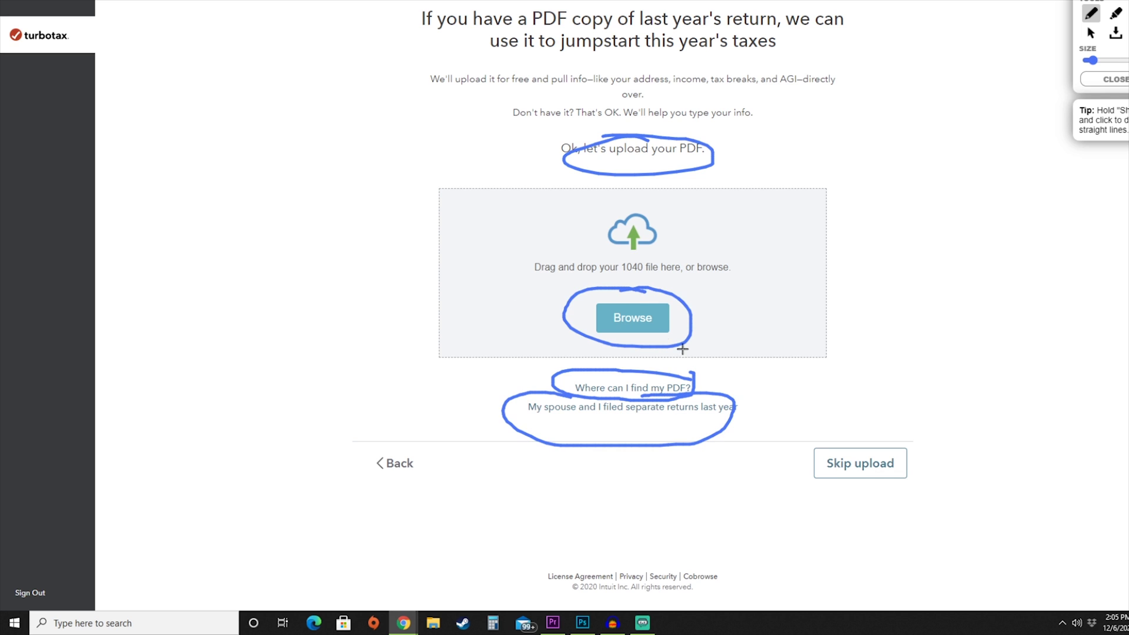
# Clear the drawn markings and skip uploading last year's return
pyautogui.click(1100, 79)
pyautogui.click(1091, 33)
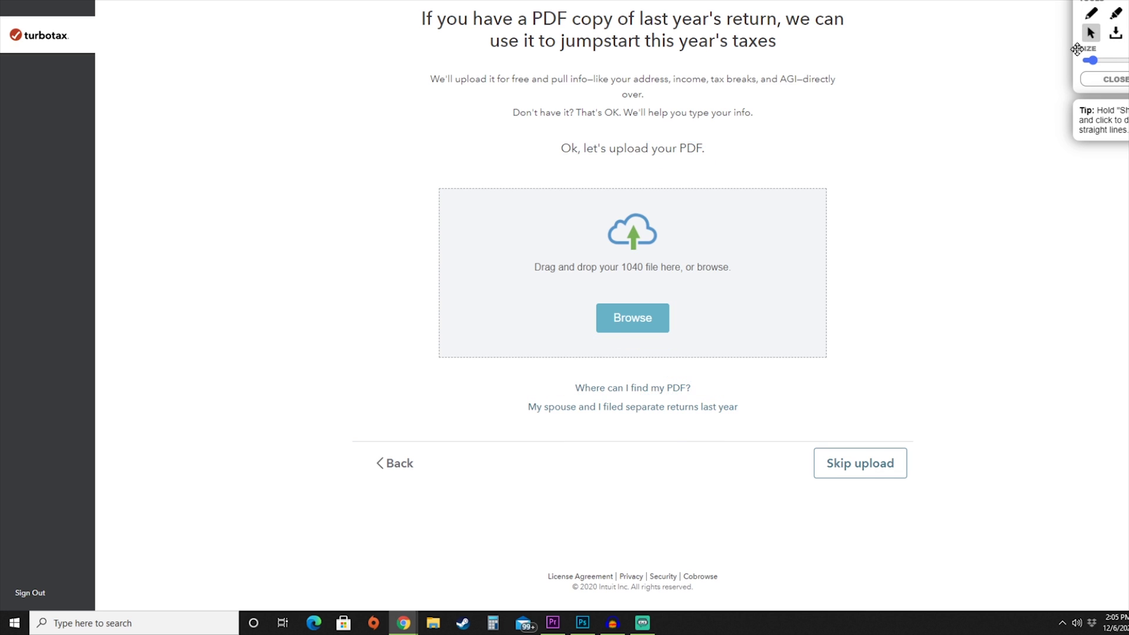
pyautogui.click(839, 462)
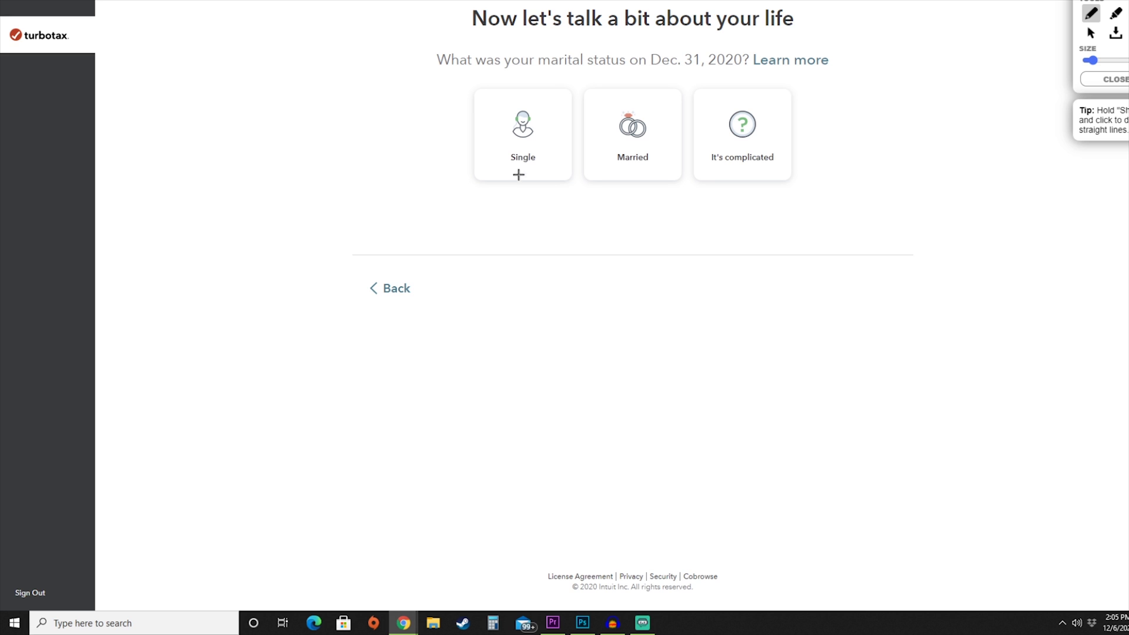
# Circle the Single, Married and It's complicated options and choose Single
pyautogui.moveTo(534, 151)
pyautogui.mouseDown()
pyautogui.moveTo(511, 157)
pyautogui.moveTo(537, 150)
pyautogui.mouseUp()
pyautogui.moveTo(636, 148)
pyautogui.mouseDown()
pyautogui.moveTo(614, 158)
pyautogui.moveTo(637, 149)
pyautogui.mouseUp()
pyautogui.moveTo(726, 153)
pyautogui.mouseDown()
pyautogui.moveTo(705, 174)
pyautogui.moveTo(767, 147)
pyautogui.moveTo(718, 151)
pyautogui.mouseUp()
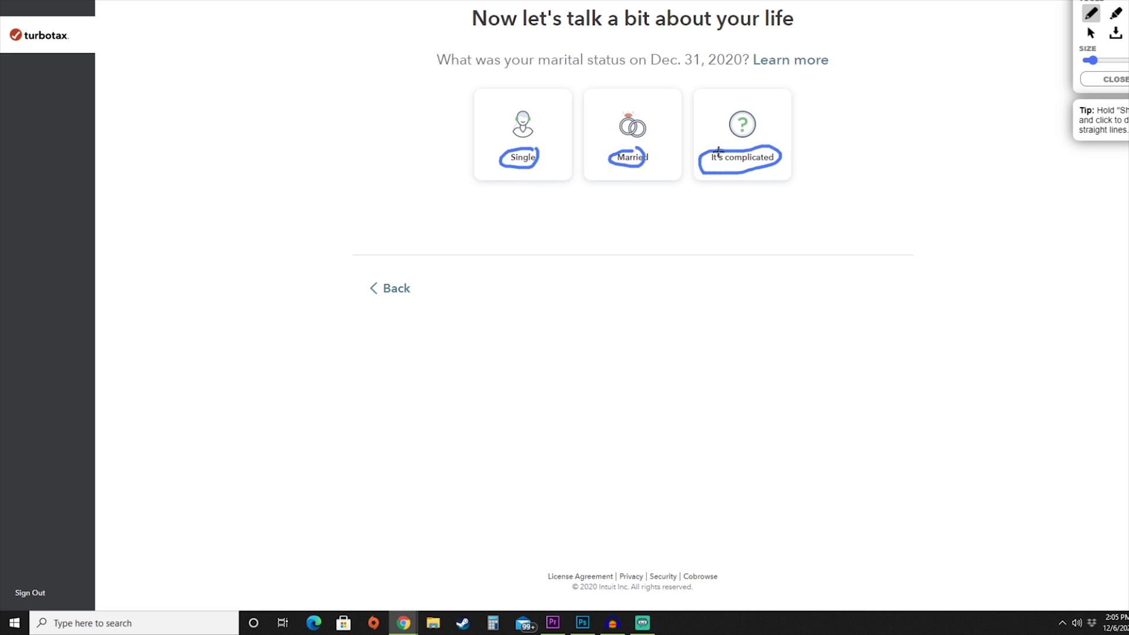
pyautogui.moveTo(533, 58); pyautogui.dragTo(517, 112)
pyautogui.click(1091, 33)
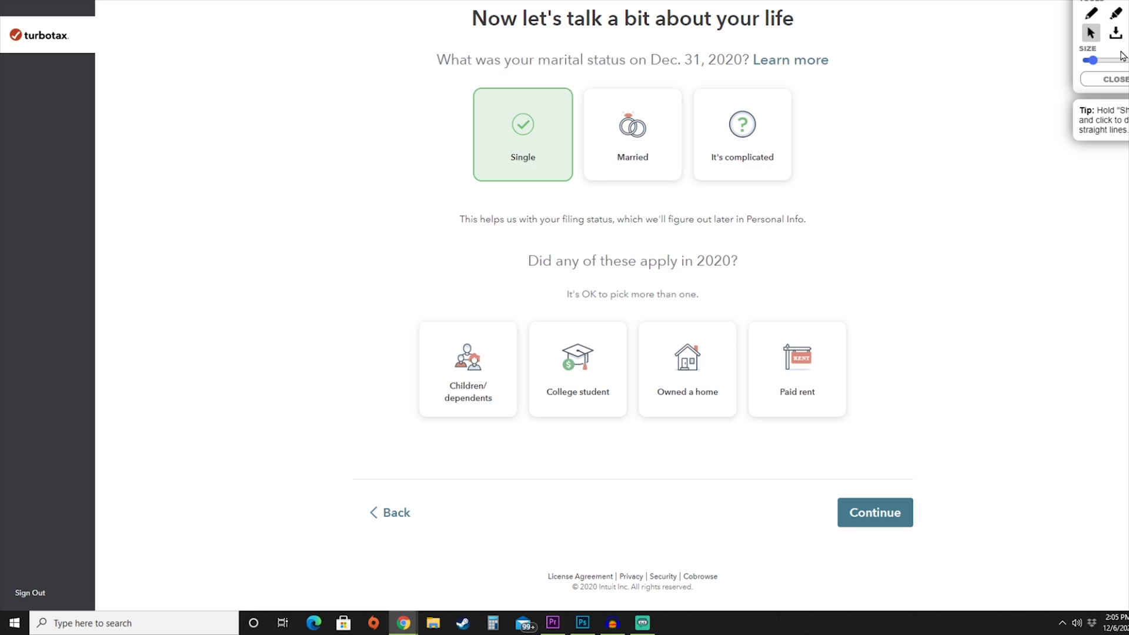
# Underline the 2020 life-events question and Children/dependents option, and circle Paid rent
pyautogui.click(1092, 13)
pyautogui.moveTo(534, 277); pyautogui.dragTo(732, 272)
pyautogui.moveTo(436, 408); pyautogui.dragTo(824, 400)
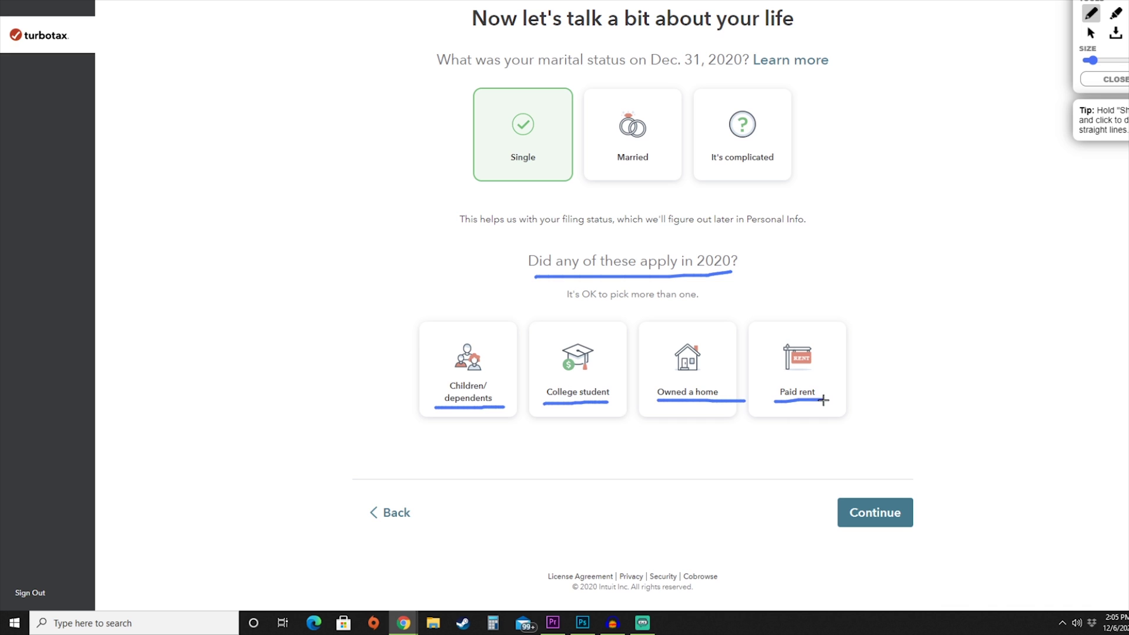
pyautogui.moveTo(839, 361)
pyautogui.mouseDown()
pyautogui.moveTo(823, 340)
pyautogui.moveTo(759, 414)
pyautogui.moveTo(835, 352)
pyautogui.mouseUp()
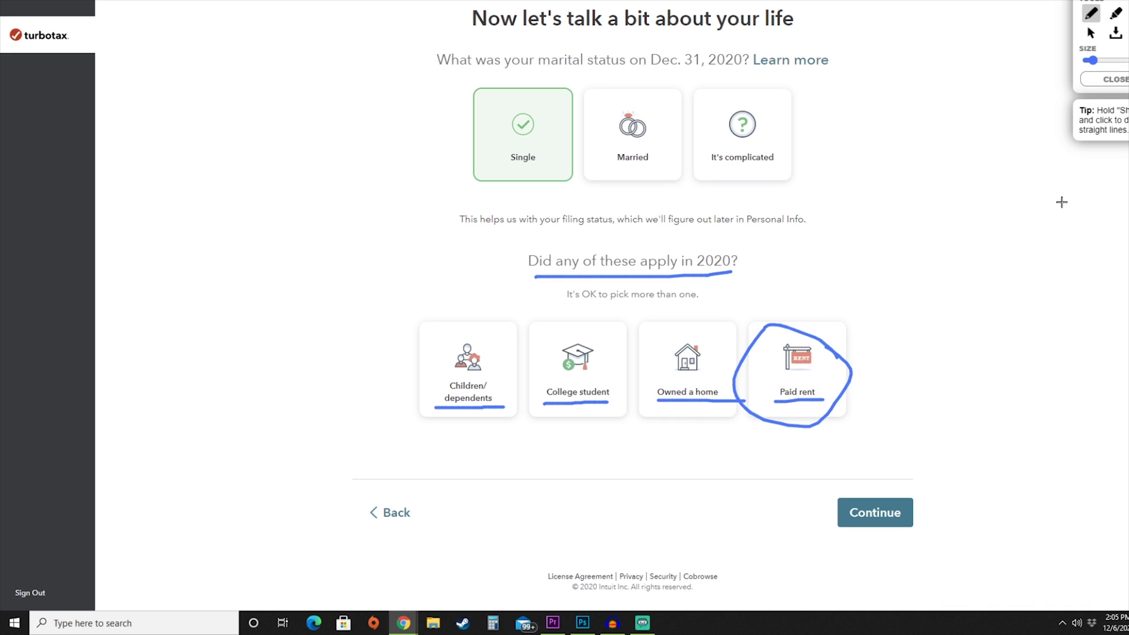
# Continue to the financial picture page and underline its heading
pyautogui.click(1091, 33)
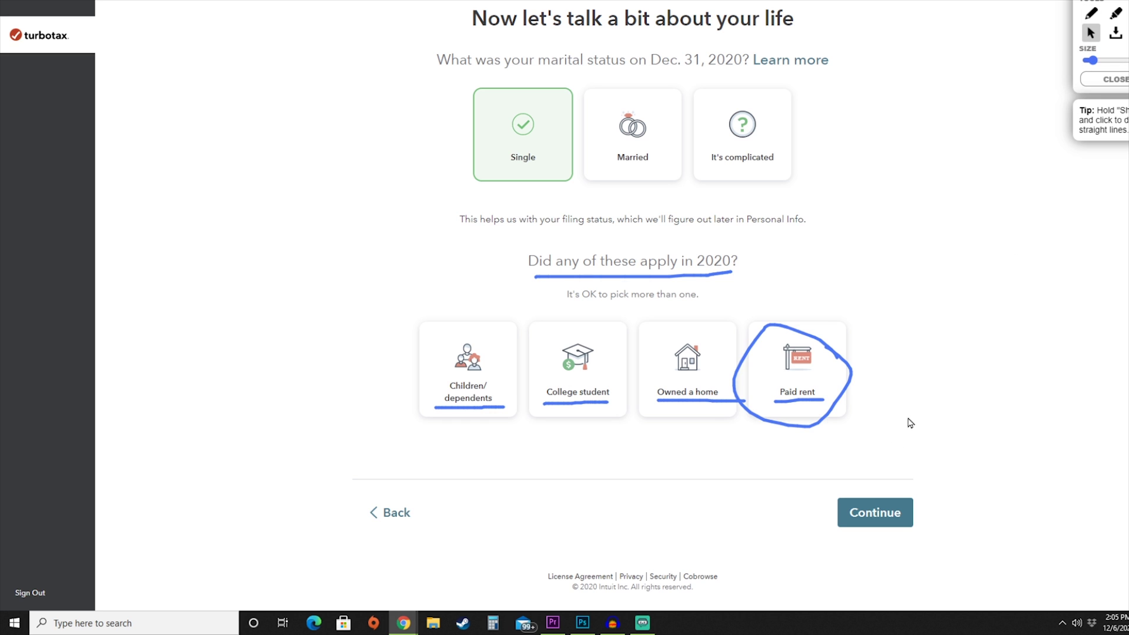
pyautogui.click(861, 520)
pyautogui.press('p')
pyautogui.moveTo(443, 31); pyautogui.dragTo(812, 31)
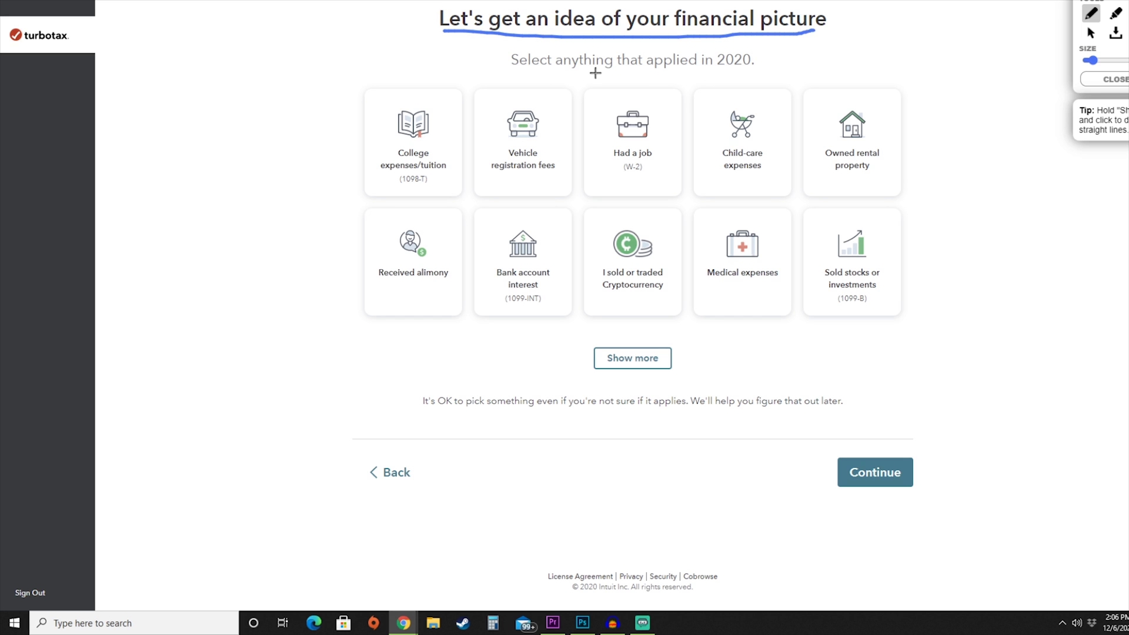
pyautogui.moveTo(515, 74); pyautogui.dragTo(765, 72)
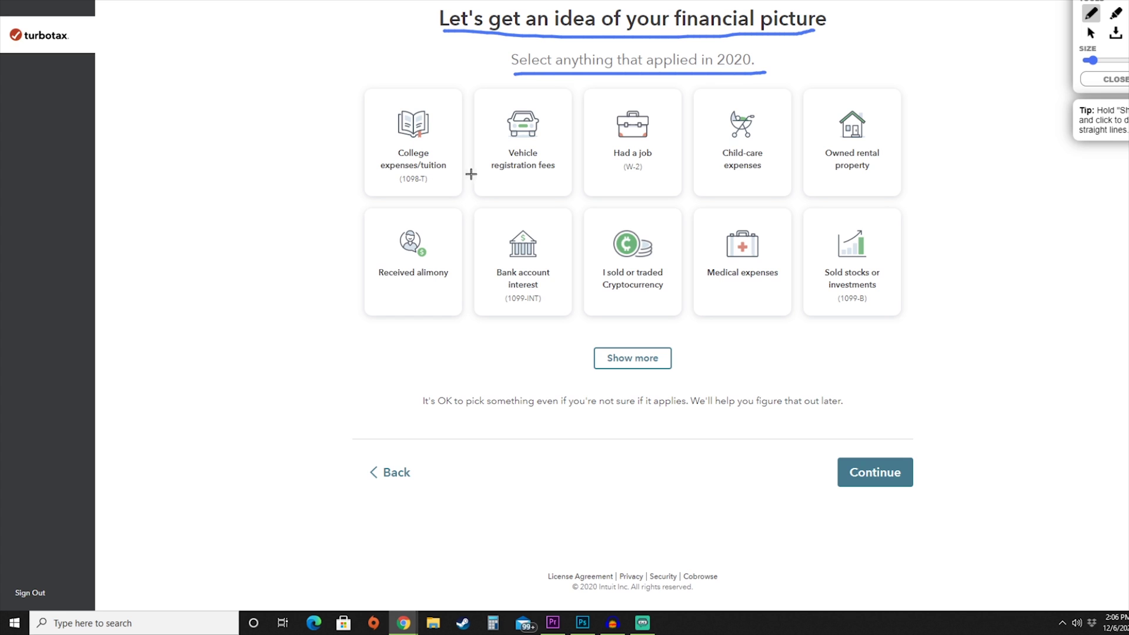
pyautogui.moveTo(429, 143)
pyautogui.mouseDown()
pyautogui.moveTo(379, 154)
pyautogui.moveTo(474, 154)
pyautogui.moveTo(412, 143)
pyautogui.mouseUp()
pyautogui.moveTo(528, 143)
pyautogui.mouseDown()
pyautogui.moveTo(567, 149)
pyautogui.moveTo(532, 140)
pyautogui.mouseUp()
pyautogui.moveTo(650, 149); pyautogui.dragTo(675, 151)
pyautogui.moveTo(742, 145)
pyautogui.mouseDown()
pyautogui.moveTo(728, 149)
pyautogui.moveTo(752, 178)
pyautogui.moveTo(759, 143)
pyautogui.mouseUp()
pyautogui.moveTo(854, 147)
pyautogui.mouseDown()
pyautogui.moveTo(921, 168)
pyautogui.moveTo(810, 144)
pyautogui.mouseUp()
pyautogui.moveTo(432, 267)
pyautogui.mouseDown()
pyautogui.moveTo(360, 284)
pyautogui.moveTo(468, 259)
pyautogui.moveTo(491, 299)
pyautogui.moveTo(544, 256)
pyautogui.mouseUp()
pyautogui.moveTo(616, 263)
pyautogui.mouseDown()
pyautogui.moveTo(601, 263)
pyautogui.moveTo(675, 289)
pyautogui.moveTo(627, 259)
pyautogui.moveTo(609, 262)
pyautogui.mouseUp()
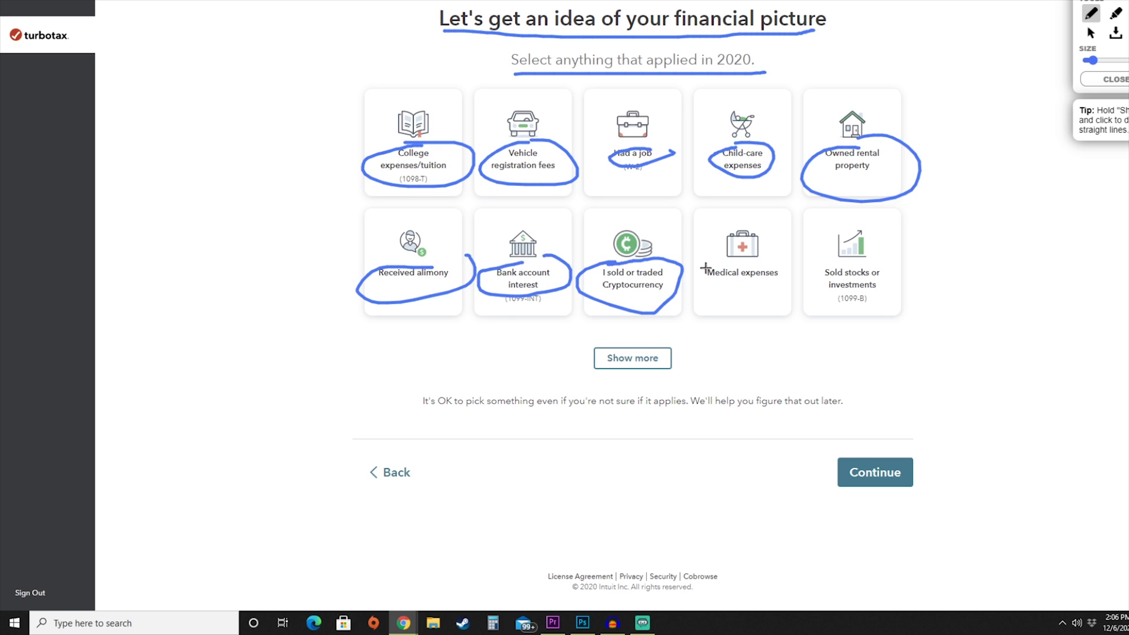
pyautogui.moveTo(711, 262)
pyautogui.mouseDown()
pyautogui.moveTo(700, 280)
pyautogui.moveTo(771, 284)
pyautogui.moveTo(705, 266)
pyautogui.mouseUp()
pyautogui.moveTo(827, 262)
pyautogui.mouseDown()
pyautogui.moveTo(805, 282)
pyautogui.moveTo(863, 291)
pyautogui.moveTo(890, 272)
pyautogui.moveTo(824, 263)
pyautogui.mouseUp()
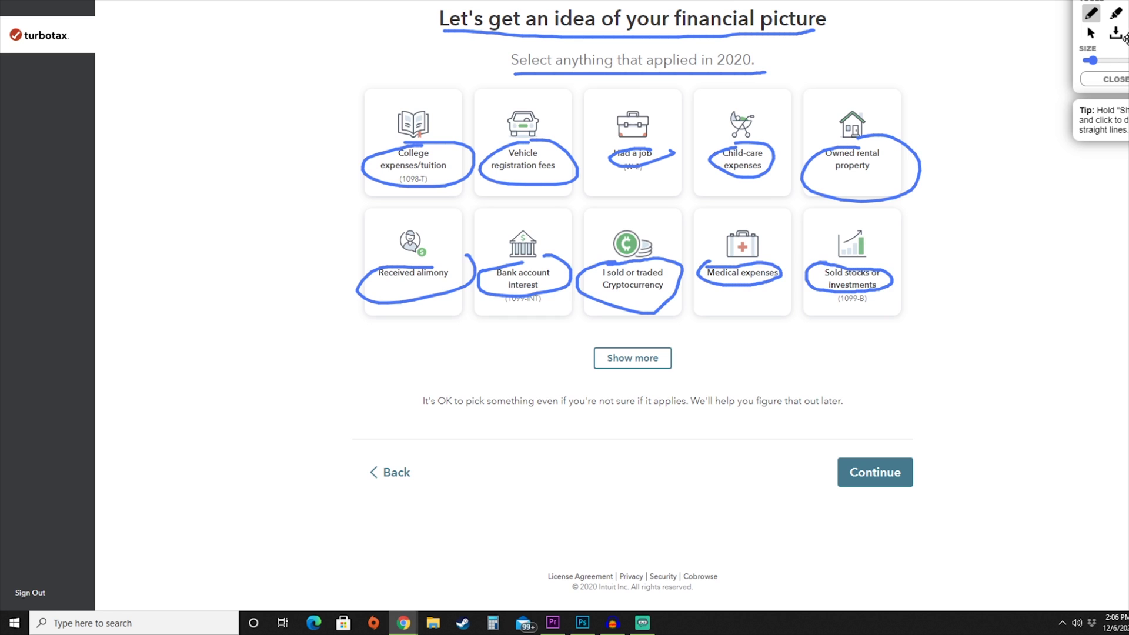
pyautogui.moveTo(848, 381)
pyautogui.mouseDown()
pyautogui.moveTo(856, 305)
pyautogui.moveTo(875, 322)
pyautogui.mouseUp()
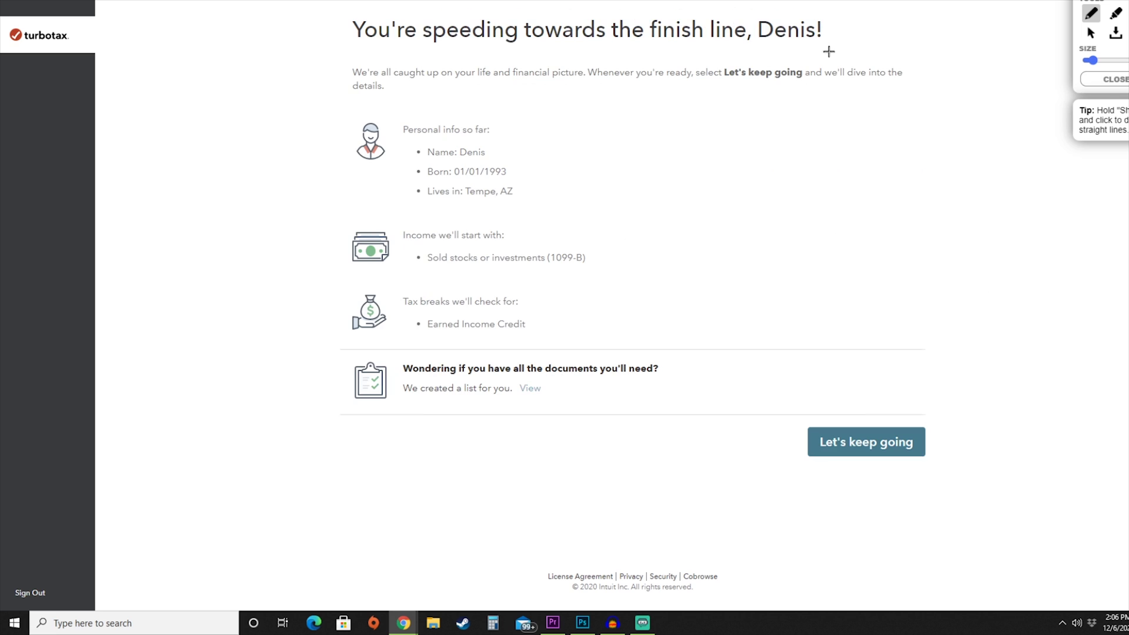
# Underline the finish line heading, circle the info summary and the continue button
pyautogui.moveTo(823, 45); pyautogui.dragTo(339, 44)
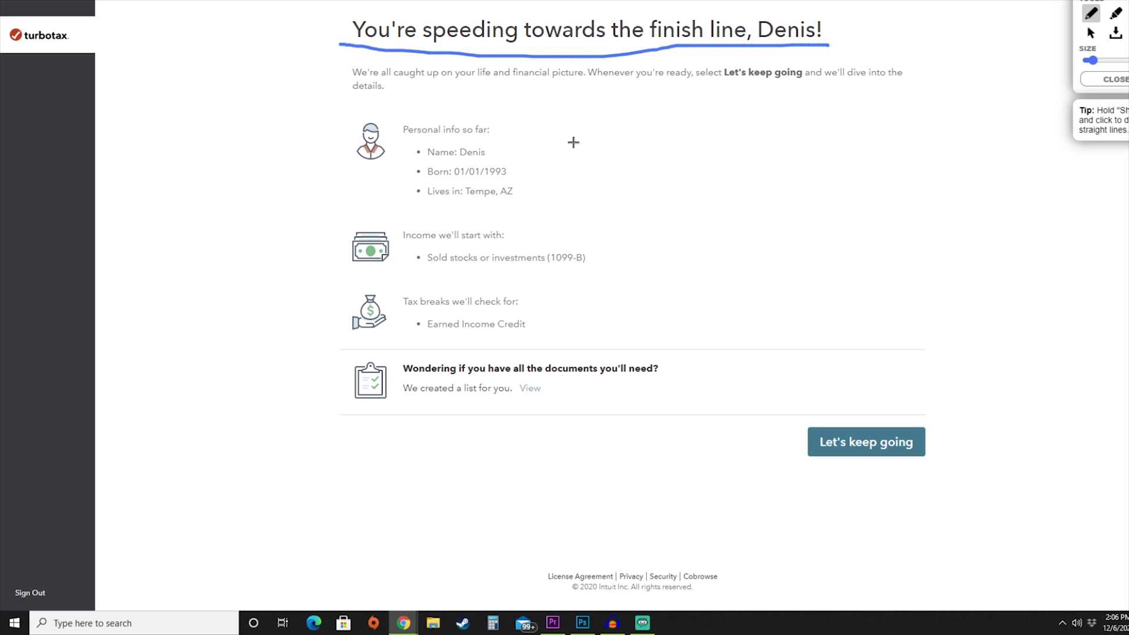
pyautogui.moveTo(493, 108)
pyautogui.mouseDown()
pyautogui.moveTo(429, 108)
pyautogui.moveTo(346, 368)
pyautogui.moveTo(735, 337)
pyautogui.moveTo(490, 109)
pyautogui.mouseUp()
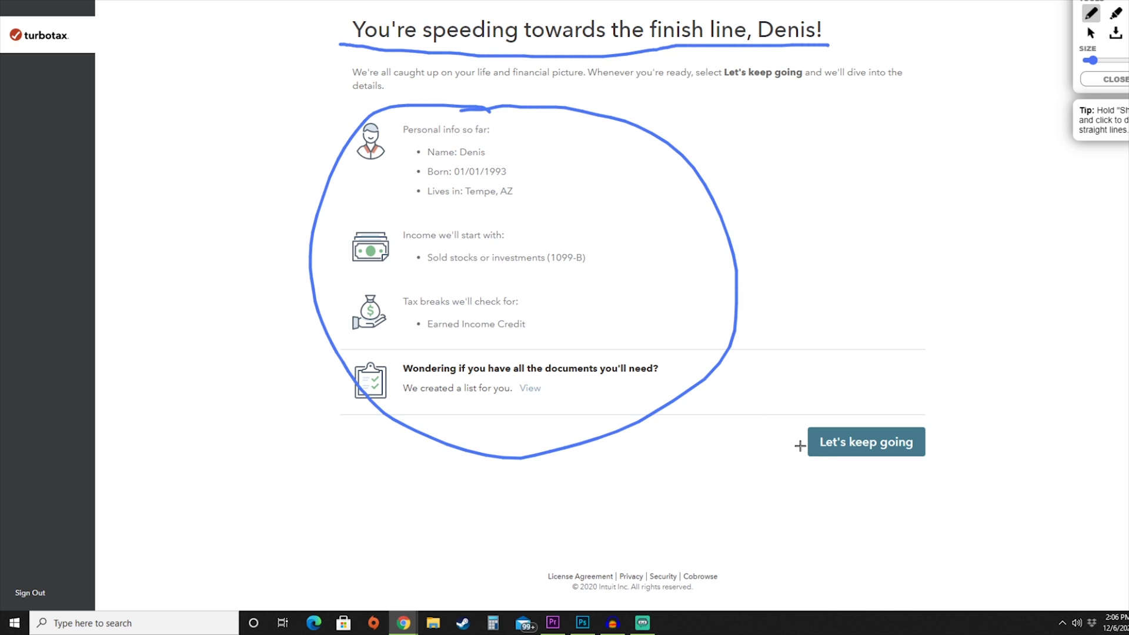
pyautogui.moveTo(817, 465)
pyautogui.mouseDown()
pyautogui.moveTo(912, 403)
pyautogui.moveTo(862, 471)
pyautogui.moveTo(808, 455)
pyautogui.mouseUp()
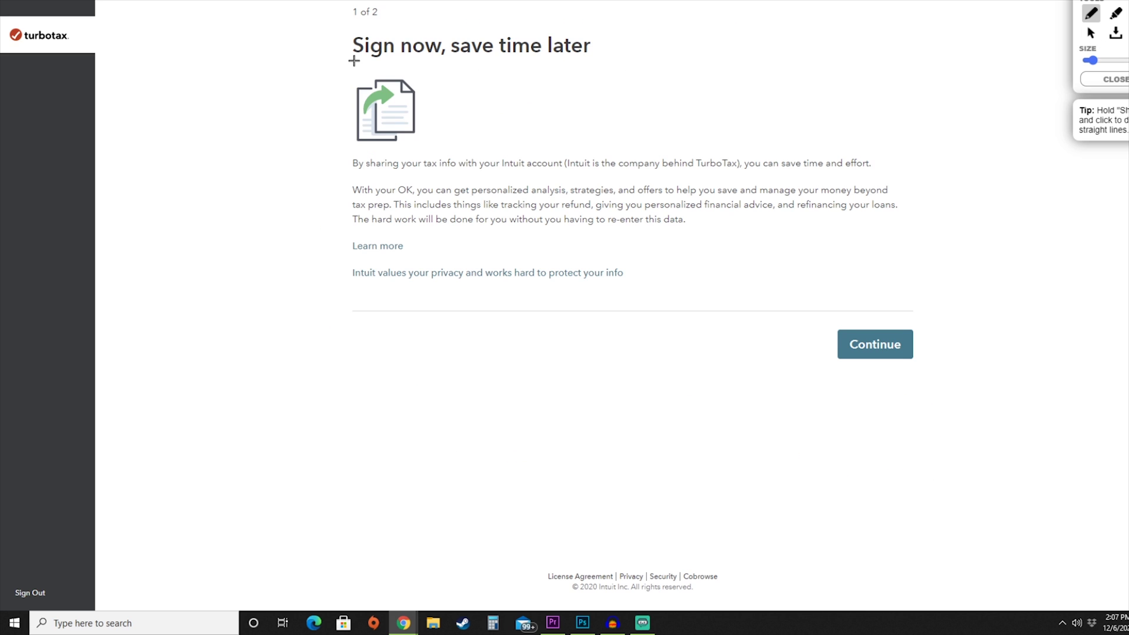
# Underline the page heading, circle Continue, and advance to the consent page (2 of 2)
pyautogui.moveTo(354, 61); pyautogui.dragTo(607, 62)
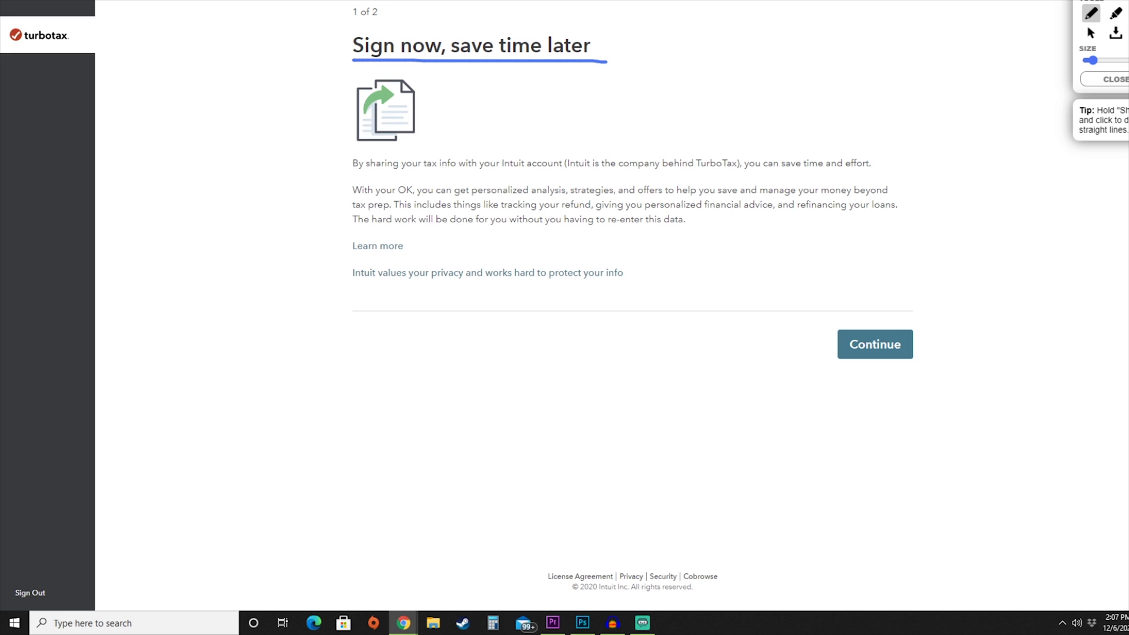
pyautogui.moveTo(889, 321)
pyautogui.mouseDown()
pyautogui.moveTo(806, 330)
pyautogui.moveTo(839, 309)
pyautogui.mouseUp()
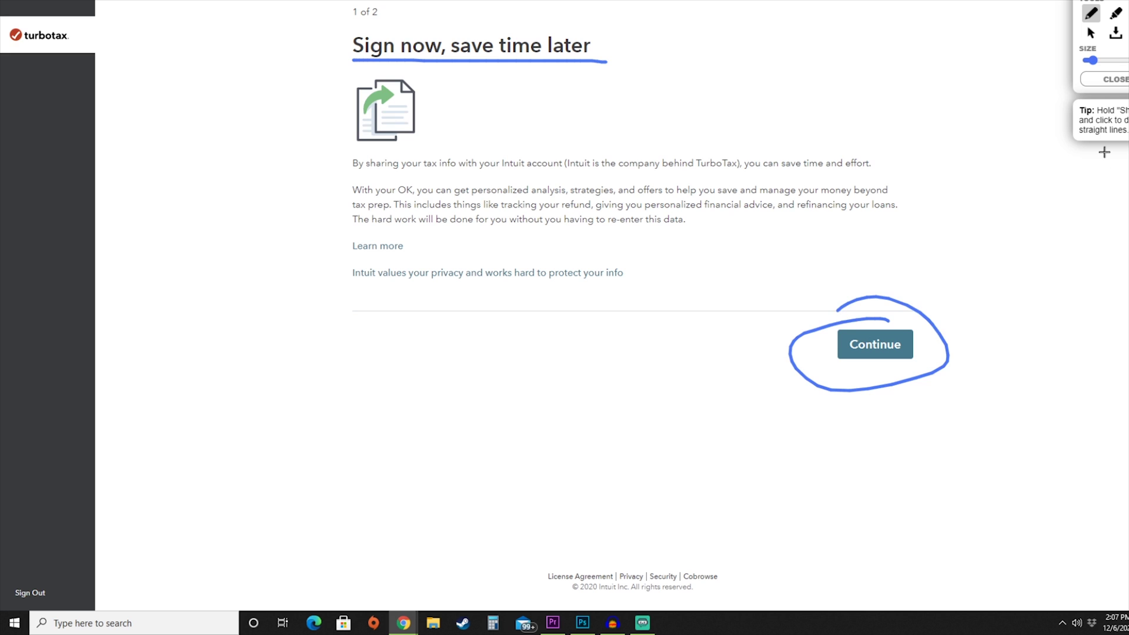
pyautogui.click(1091, 33)
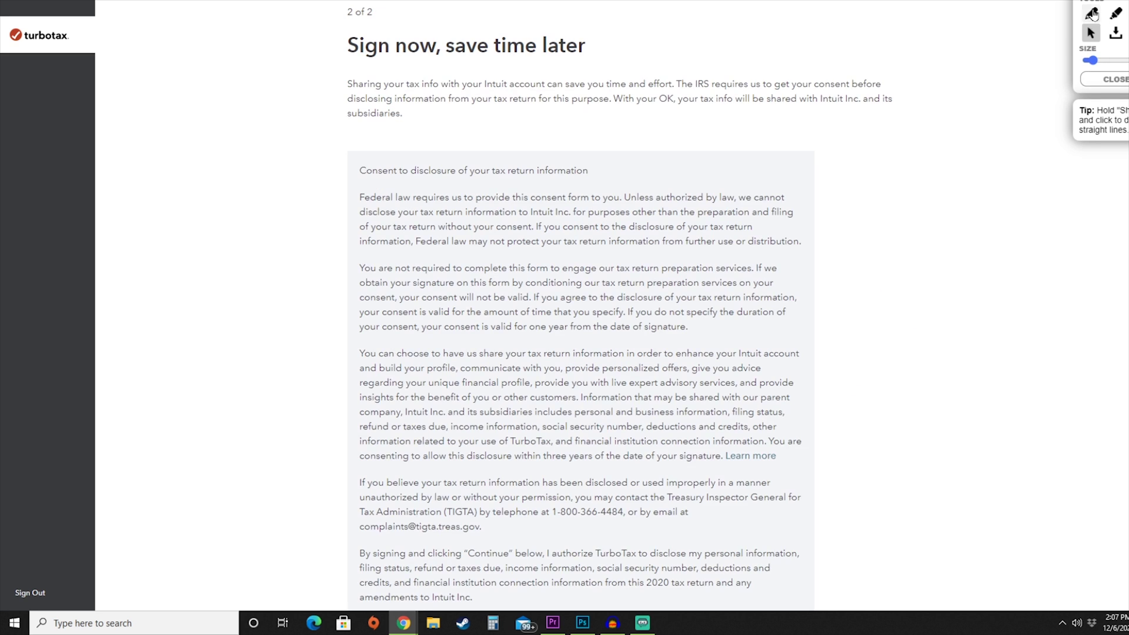
# Mark the consent text and scroll through the disclosure form
pyautogui.moveTo(369, 159)
pyautogui.mouseDown()
pyautogui.moveTo(827, 308)
pyautogui.moveTo(832, 323)
pyautogui.moveTo(748, 348)
pyautogui.moveTo(420, 350)
pyautogui.moveTo(333, 321)
pyautogui.moveTo(345, 157)
pyautogui.mouseUp()
pyautogui.scroll(-5, 829, 318)
pyautogui.scroll(5, 336, 330)
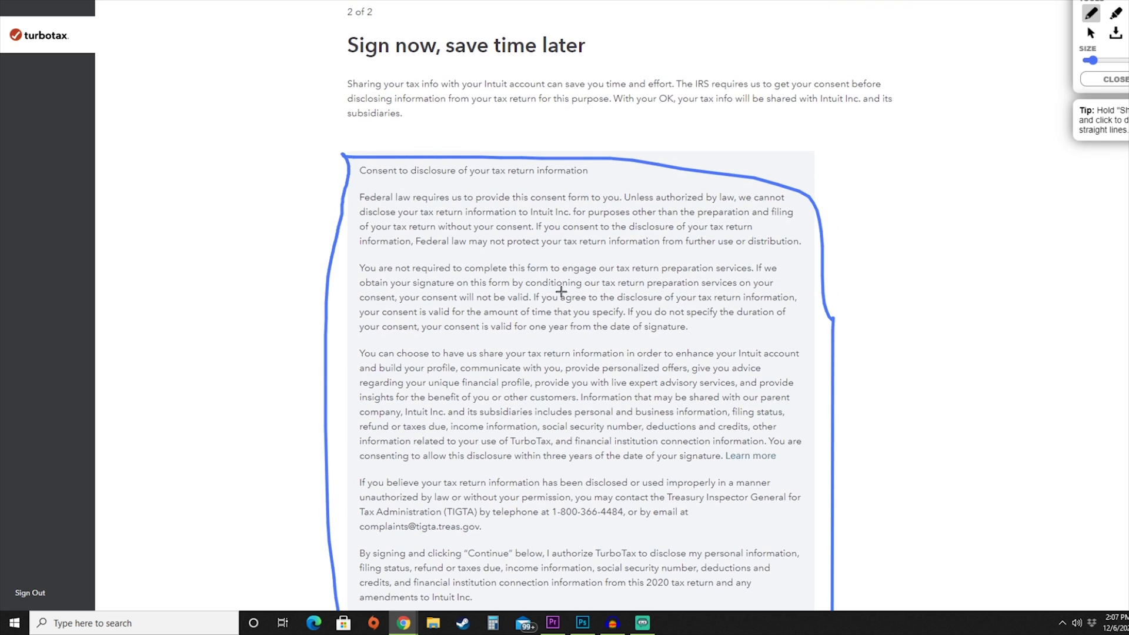
pyautogui.scroll(-3, 560, 291)
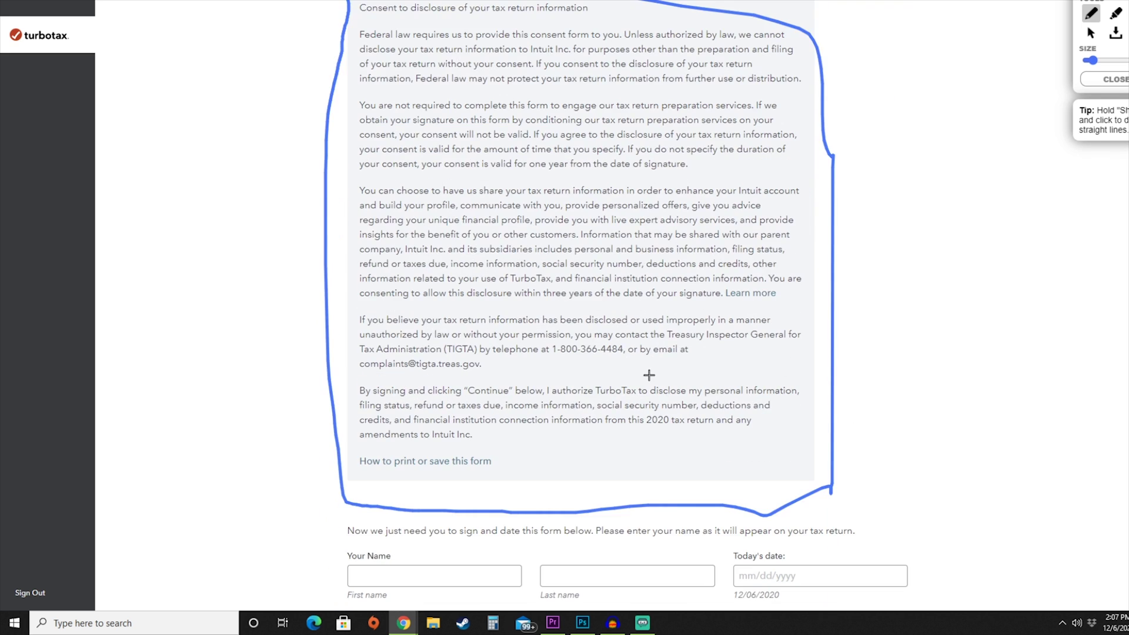
pyautogui.scroll(-4, 648, 375)
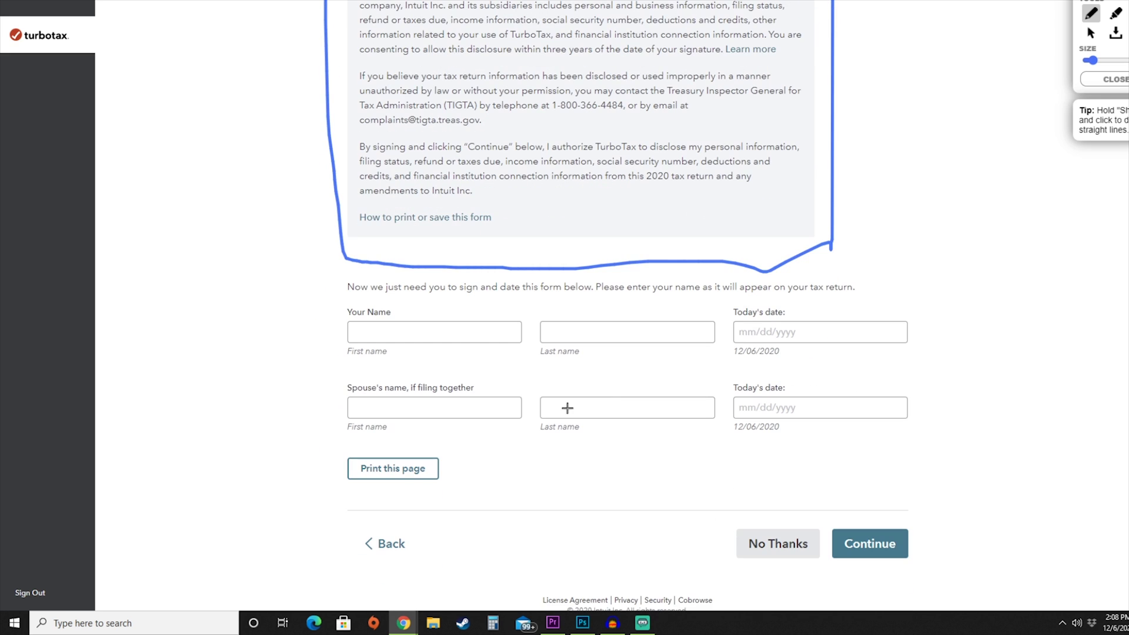
# Mark the name and date fields, then proceed to the My Info personal info page
pyautogui.moveTo(387, 306); pyautogui.dragTo(381, 320)
pyautogui.moveTo(545, 351); pyautogui.dragTo(563, 347)
pyautogui.moveTo(774, 304)
pyautogui.mouseDown()
pyautogui.moveTo(729, 315)
pyautogui.moveTo(798, 307)
pyautogui.mouseUp()
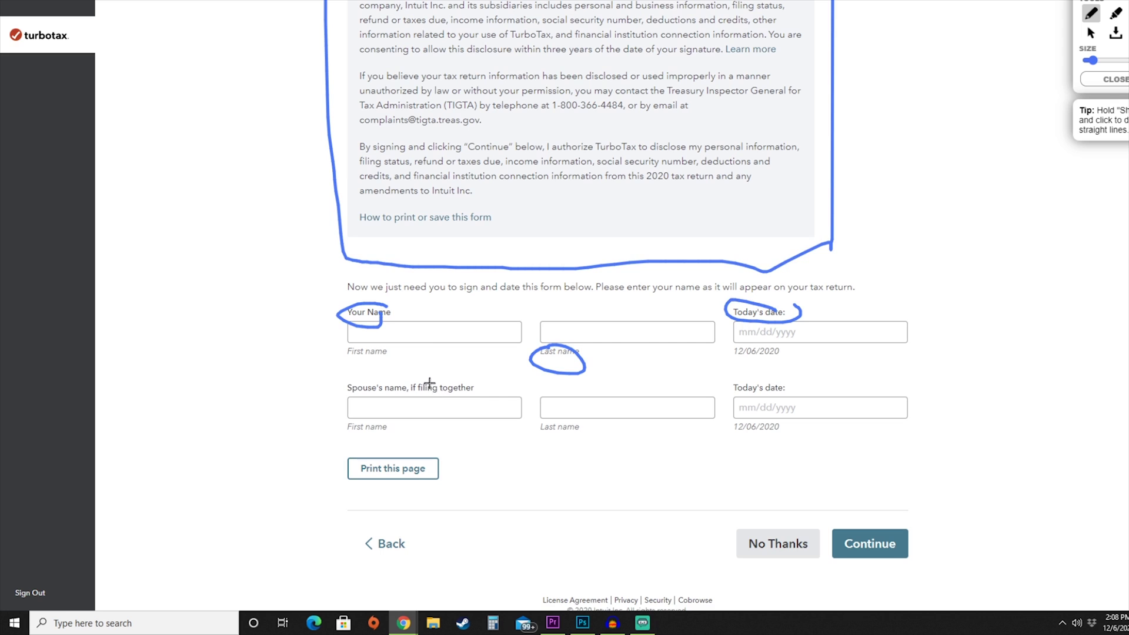
pyautogui.moveTo(430, 376)
pyautogui.mouseDown()
pyautogui.moveTo(369, 378)
pyautogui.moveTo(426, 386)
pyautogui.moveTo(430, 374)
pyautogui.mouseUp()
pyautogui.moveTo(550, 418)
pyautogui.mouseDown()
pyautogui.moveTo(512, 415)
pyautogui.moveTo(589, 434)
pyautogui.mouseUp()
pyautogui.moveTo(770, 380)
pyautogui.mouseDown()
pyautogui.moveTo(798, 403)
pyautogui.moveTo(768, 378)
pyautogui.mouseUp()
pyautogui.moveTo(450, 509)
pyautogui.mouseDown()
pyautogui.moveTo(345, 473)
pyautogui.moveTo(440, 476)
pyautogui.moveTo(411, 496)
pyautogui.mouseUp()
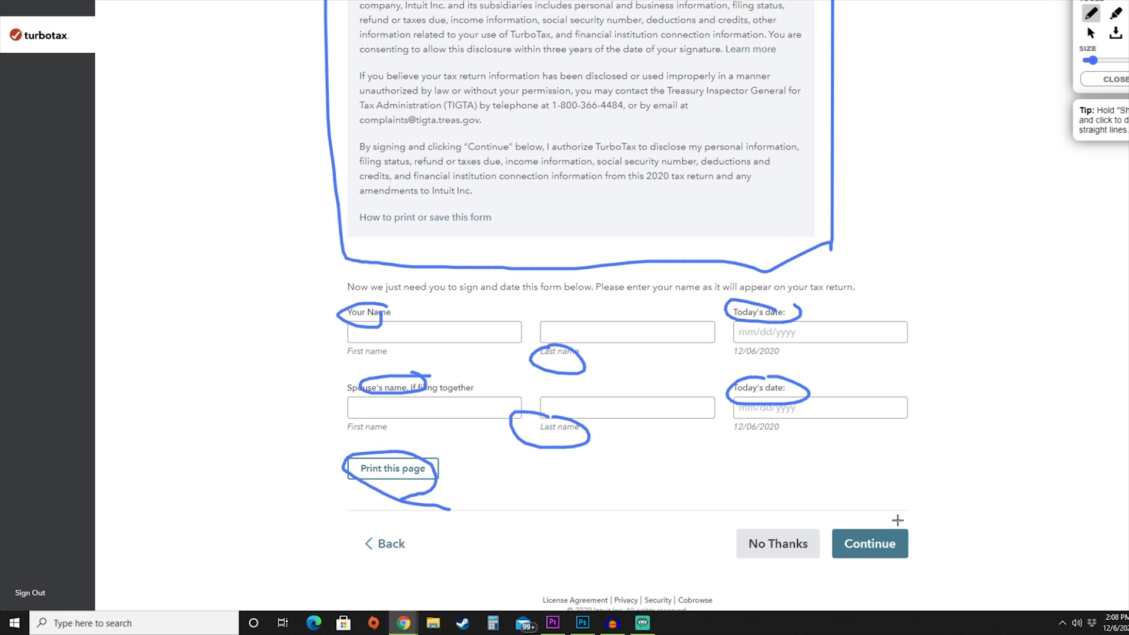
pyautogui.moveTo(896, 520)
pyautogui.mouseDown()
pyautogui.moveTo(829, 532)
pyautogui.moveTo(919, 544)
pyautogui.moveTo(891, 529)
pyautogui.mouseUp()
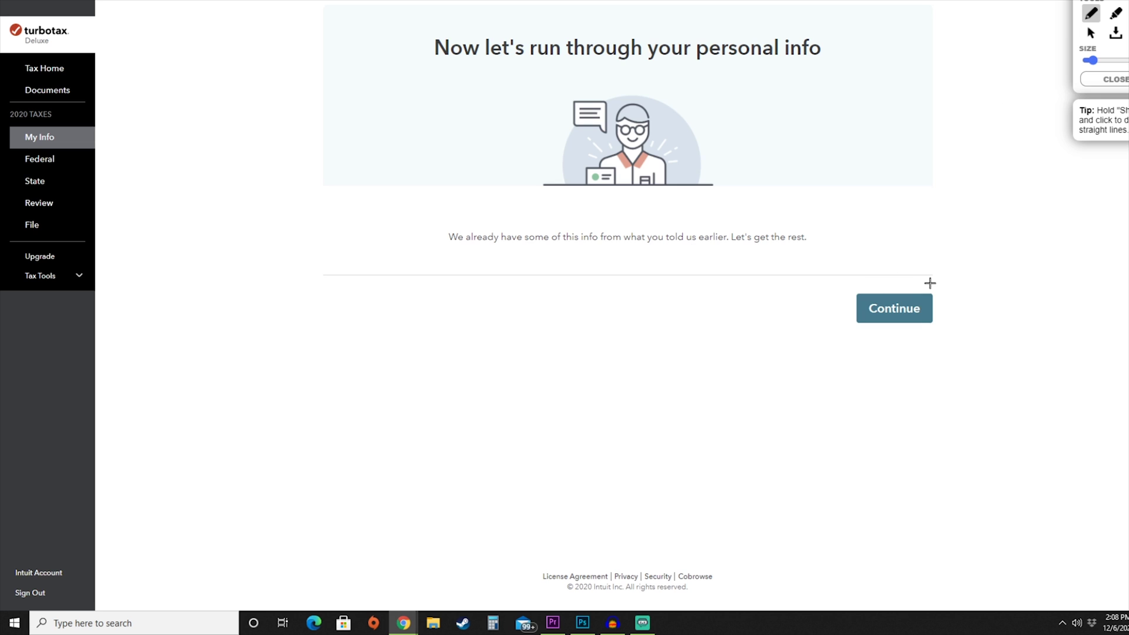
# Move from the intro into the Your personal info form, marking its first fields
pyautogui.moveTo(922, 282)
pyautogui.mouseDown()
pyautogui.moveTo(887, 276)
pyautogui.moveTo(834, 333)
pyautogui.moveTo(944, 286)
pyautogui.moveTo(903, 272)
pyautogui.mouseUp()
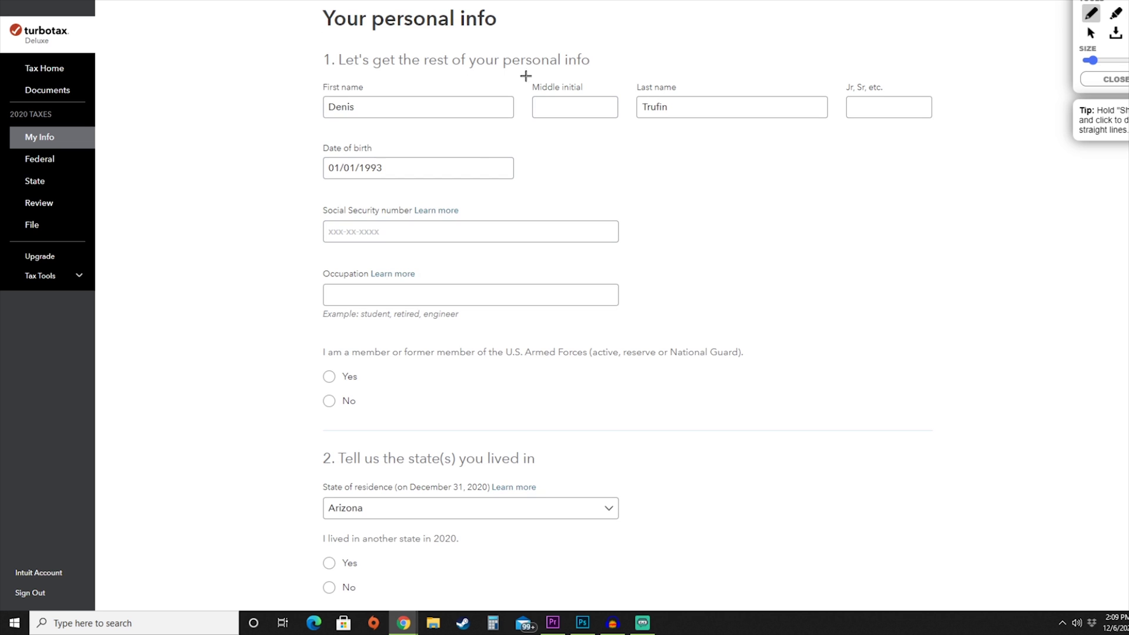
pyautogui.moveTo(563, 76)
pyautogui.mouseDown()
pyautogui.moveTo(524, 83)
pyautogui.moveTo(570, 77)
pyautogui.moveTo(553, 76)
pyautogui.mouseUp()
pyautogui.moveTo(885, 79)
pyautogui.mouseDown()
pyautogui.moveTo(850, 74)
pyautogui.moveTo(834, 94)
pyautogui.moveTo(879, 101)
pyautogui.moveTo(891, 82)
pyautogui.mouseUp()
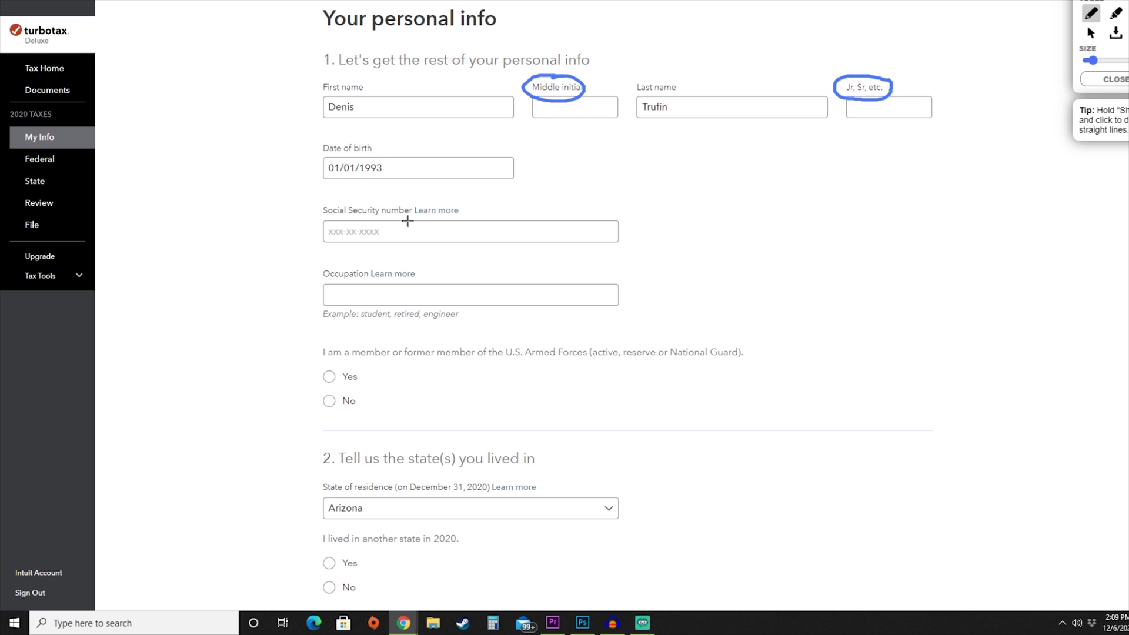
pyautogui.moveTo(350, 198)
pyautogui.mouseDown()
pyautogui.moveTo(321, 207)
pyautogui.moveTo(381, 226)
pyautogui.moveTo(463, 197)
pyautogui.moveTo(340, 196)
pyautogui.mouseUp()
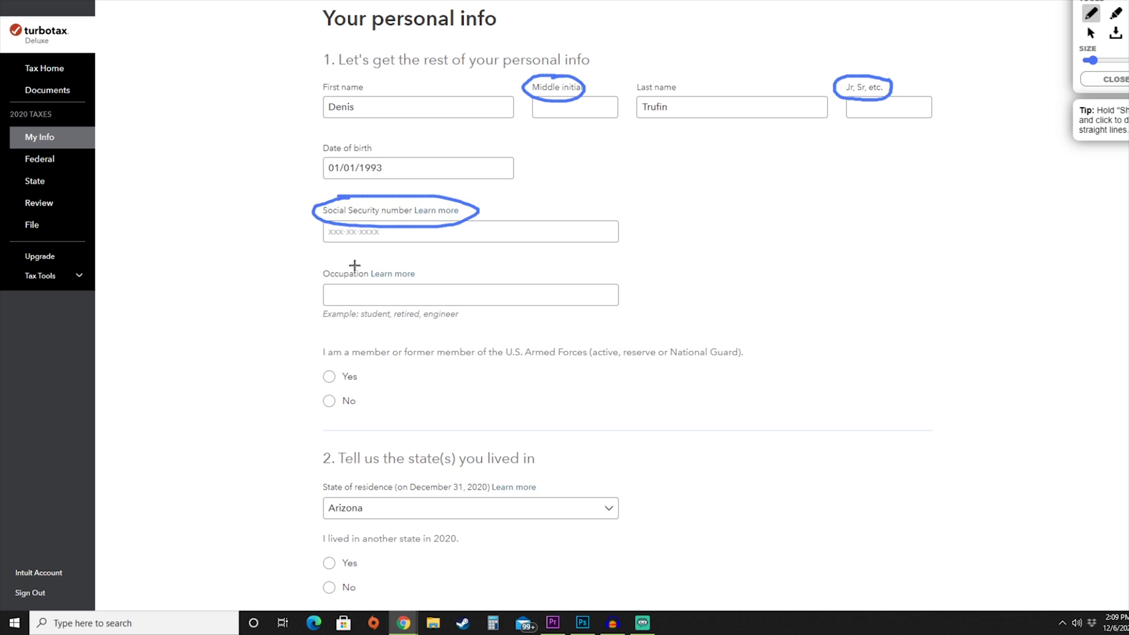
pyautogui.moveTo(349, 263)
pyautogui.mouseDown()
pyautogui.moveTo(315, 277)
pyautogui.moveTo(371, 287)
pyautogui.moveTo(353, 258)
pyautogui.moveTo(336, 262)
pyautogui.mouseUp()
# Scroll down the personal info form, marking the fields further down
pyautogui.scroll(-4, 368, 317)
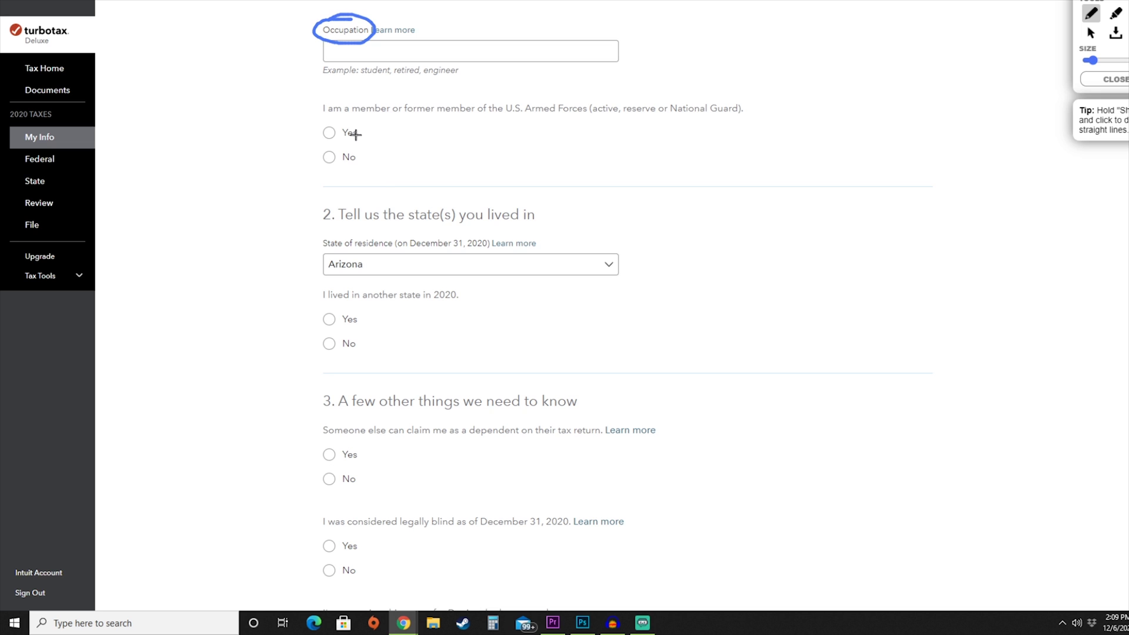
pyautogui.moveTo(344, 126)
pyautogui.mouseDown()
pyautogui.moveTo(310, 166)
pyautogui.moveTo(334, 104)
pyautogui.mouseUp()
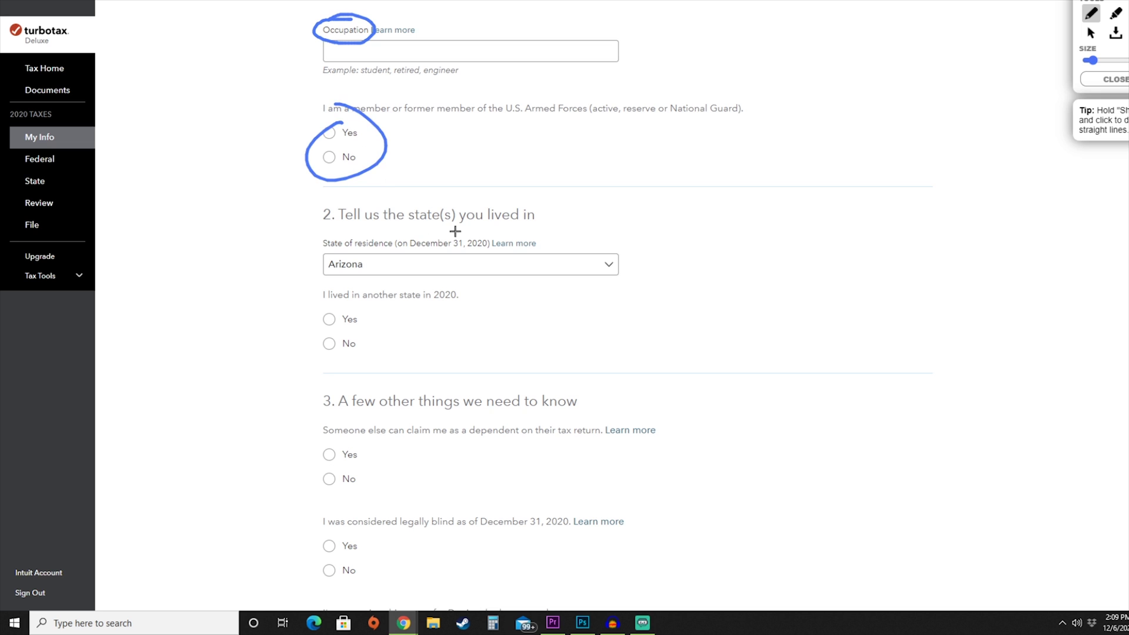
pyautogui.scroll(-1, 455, 231)
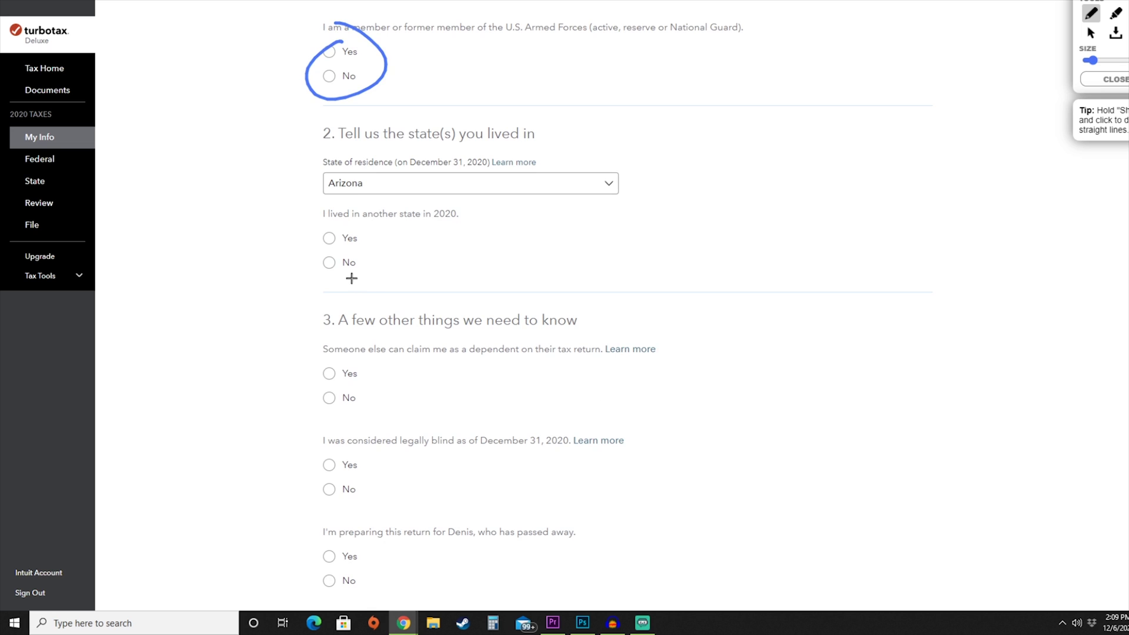
pyautogui.moveTo(418, 150)
pyautogui.mouseDown()
pyautogui.moveTo(301, 166)
pyautogui.moveTo(475, 288)
pyautogui.moveTo(551, 166)
pyautogui.moveTo(383, 147)
pyautogui.mouseUp()
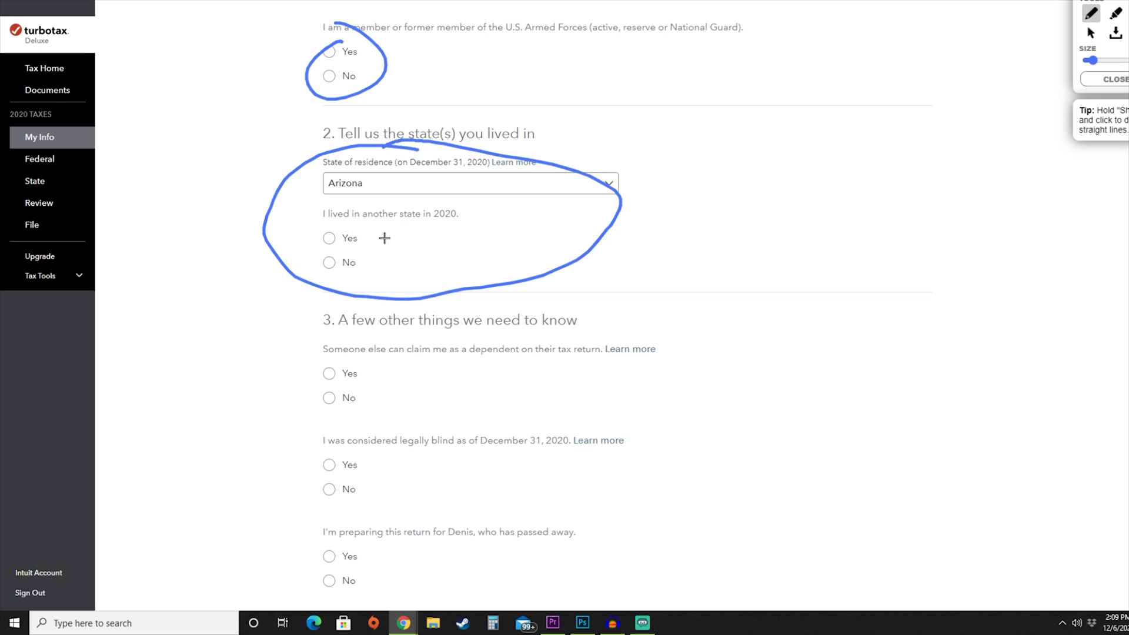
pyautogui.moveTo(326, 188); pyautogui.dragTo(368, 188)
# Mark Arizona as state of residence and the dependent, blindness and deceased questions
pyautogui.scroll(-2, 406, 285)
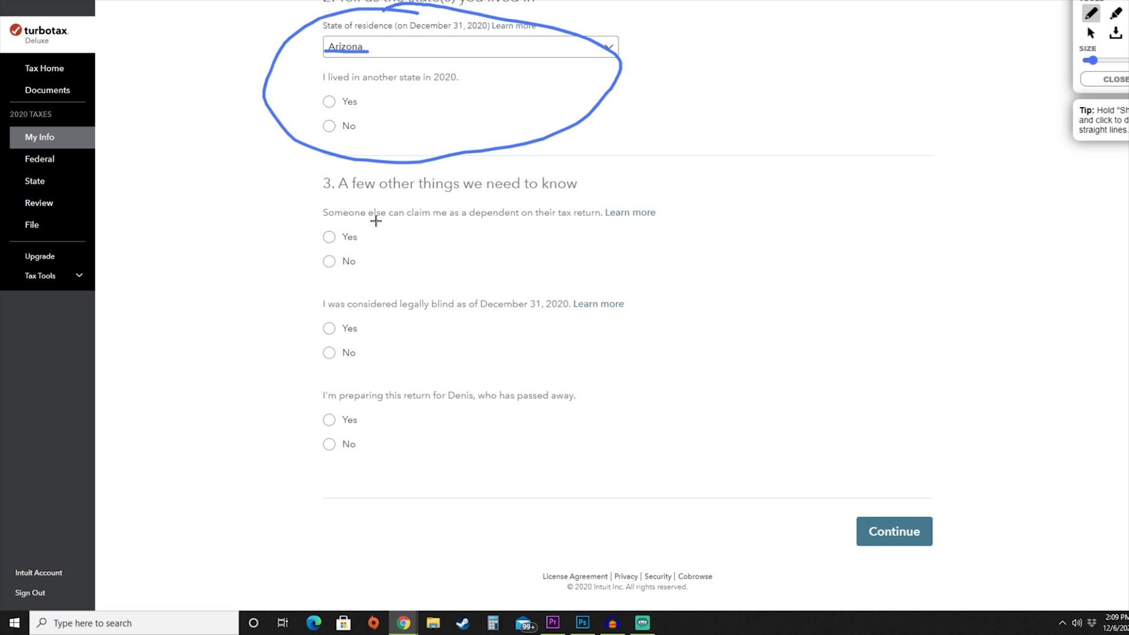
pyautogui.moveTo(365, 227)
pyautogui.mouseDown()
pyautogui.moveTo(315, 239)
pyautogui.moveTo(385, 271)
pyautogui.moveTo(360, 221)
pyautogui.mouseUp()
pyautogui.moveTo(374, 344)
pyautogui.mouseDown()
pyautogui.moveTo(368, 325)
pyautogui.moveTo(315, 318)
pyautogui.moveTo(332, 376)
pyautogui.moveTo(380, 337)
pyautogui.mouseUp()
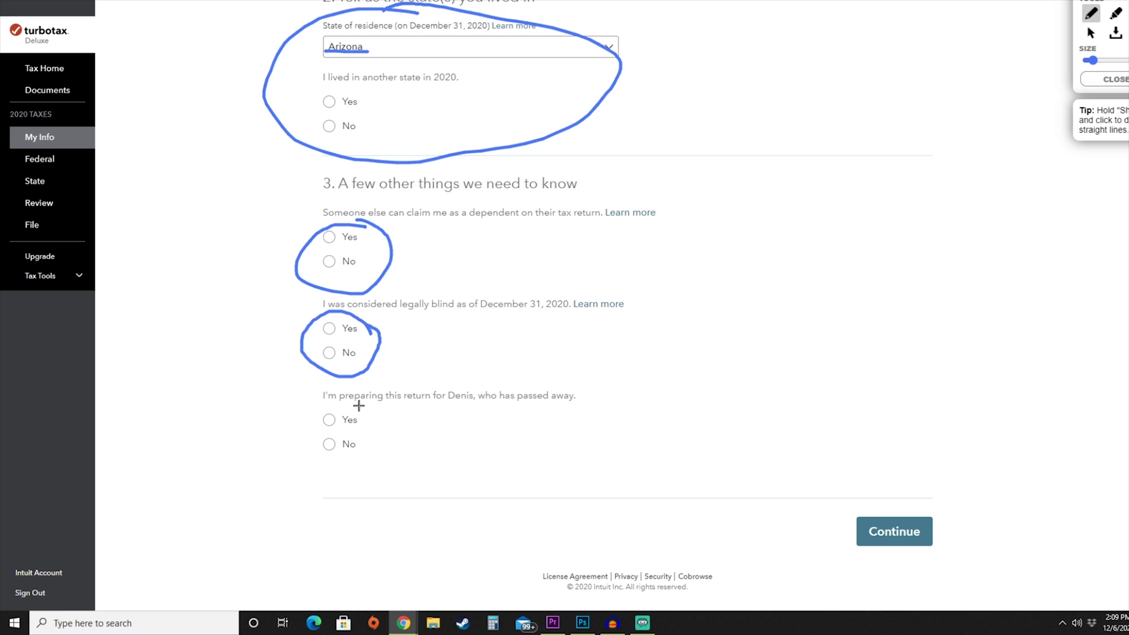
pyautogui.moveTo(358, 405)
pyautogui.mouseDown()
pyautogui.moveTo(310, 422)
pyautogui.moveTo(350, 465)
pyautogui.moveTo(357, 404)
pyautogui.mouseUp()
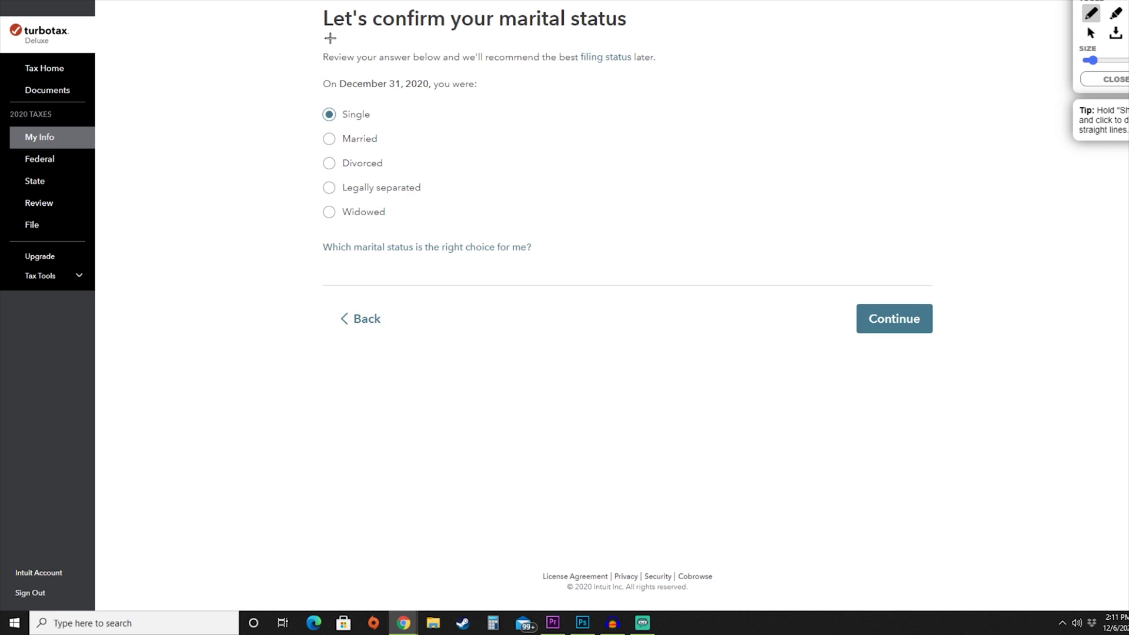
# Mark the marital status heading and the Single selection, then continue
pyautogui.moveTo(330, 38); pyautogui.dragTo(613, 24)
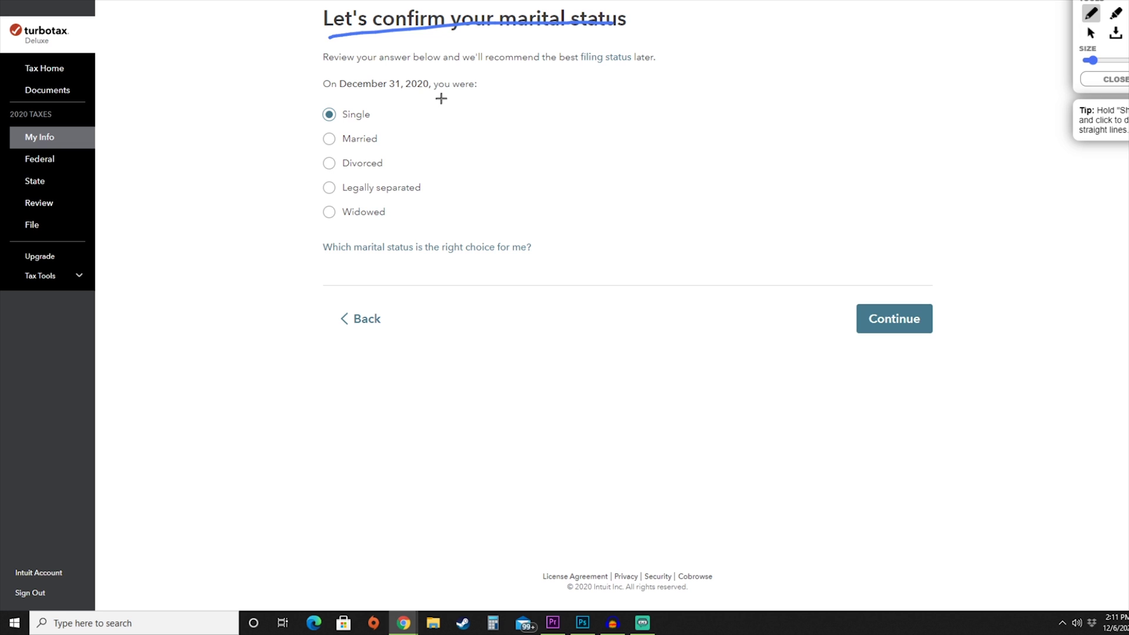
pyautogui.moveTo(382, 114)
pyautogui.mouseDown()
pyautogui.moveTo(414, 113)
pyautogui.moveTo(428, 135)
pyautogui.moveTo(414, 163)
pyautogui.moveTo(475, 186)
pyautogui.mouseUp()
pyautogui.moveTo(392, 211); pyautogui.dragTo(432, 210)
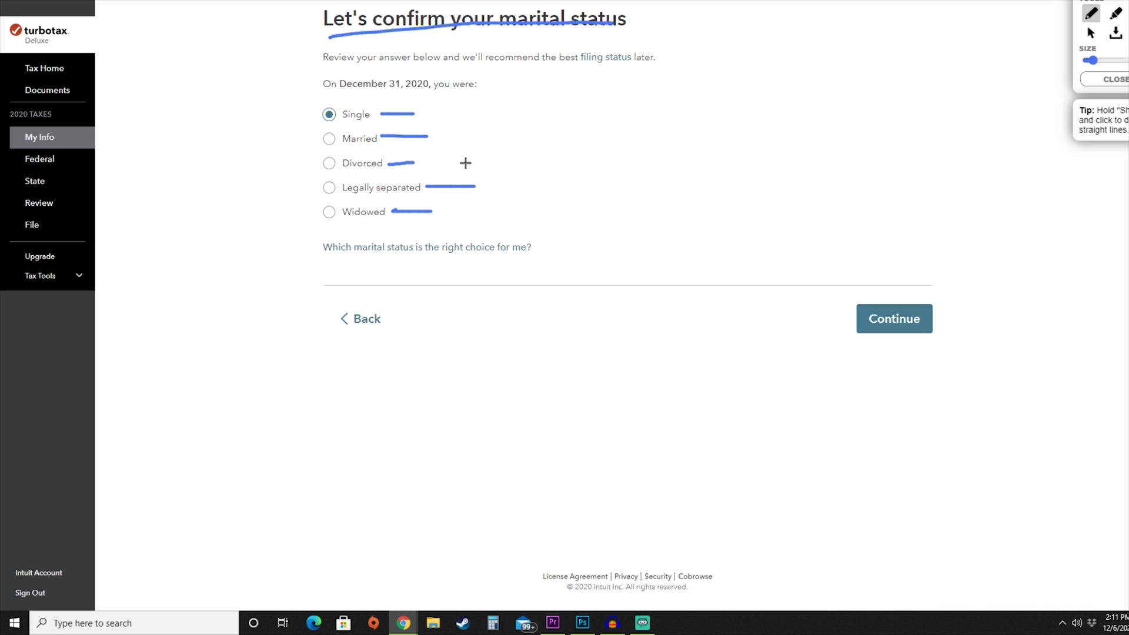
pyautogui.moveTo(357, 125)
pyautogui.mouseDown()
pyautogui.moveTo(327, 115)
pyautogui.moveTo(370, 126)
pyautogui.mouseUp()
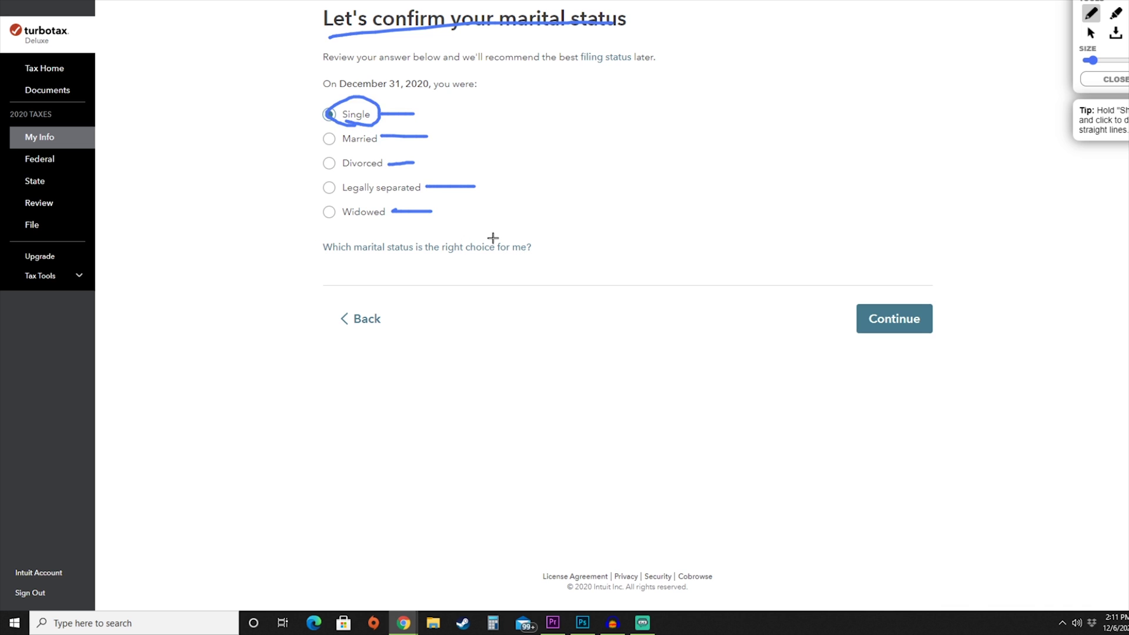
pyautogui.moveTo(929, 290)
pyautogui.mouseDown()
pyautogui.moveTo(869, 284)
pyautogui.moveTo(1022, 305)
pyautogui.moveTo(874, 277)
pyautogui.mouseUp()
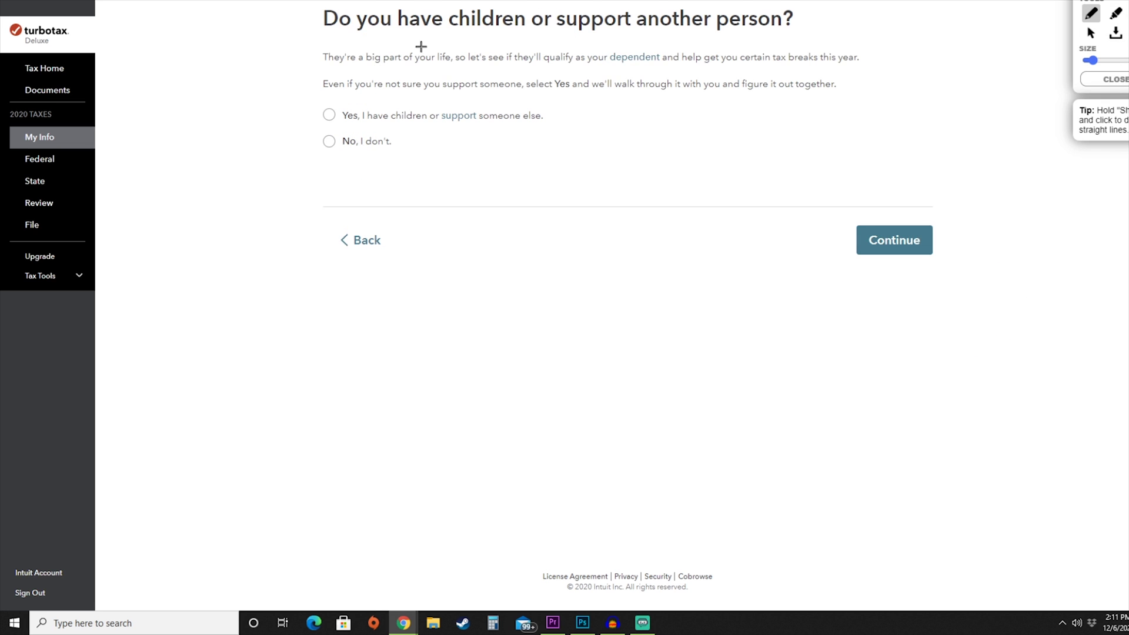
# Mark the children/dependents question and answer, continue, and underline the mailing address heading
pyautogui.moveTo(313, 37); pyautogui.dragTo(805, 37)
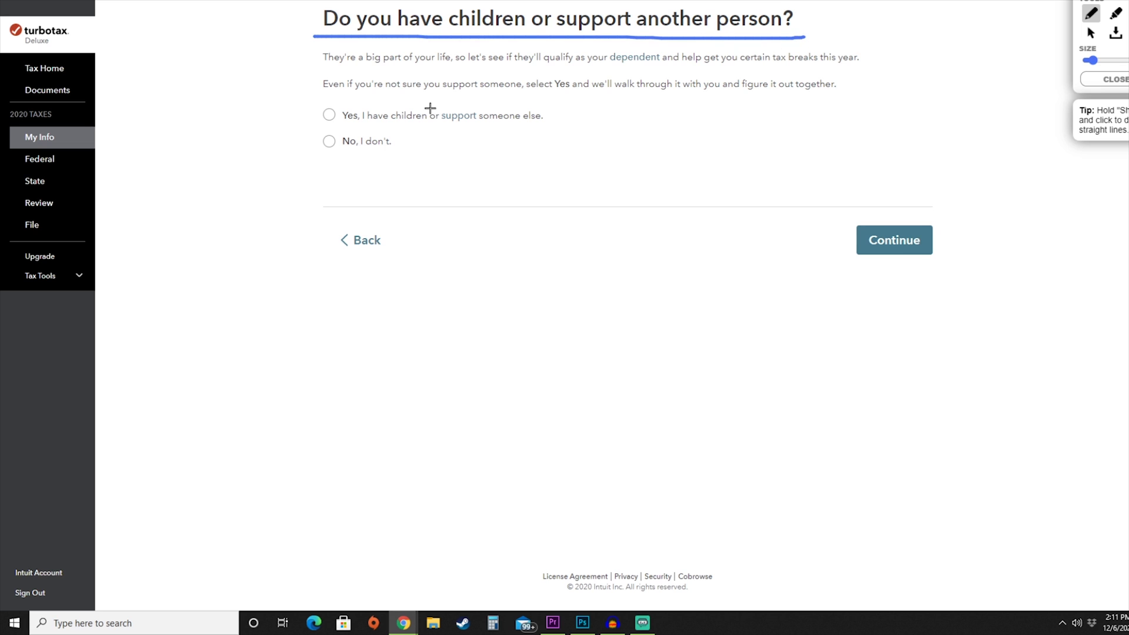
pyautogui.moveTo(340, 108)
pyautogui.mouseDown()
pyautogui.moveTo(352, 110)
pyautogui.moveTo(320, 147)
pyautogui.moveTo(339, 137)
pyautogui.mouseUp()
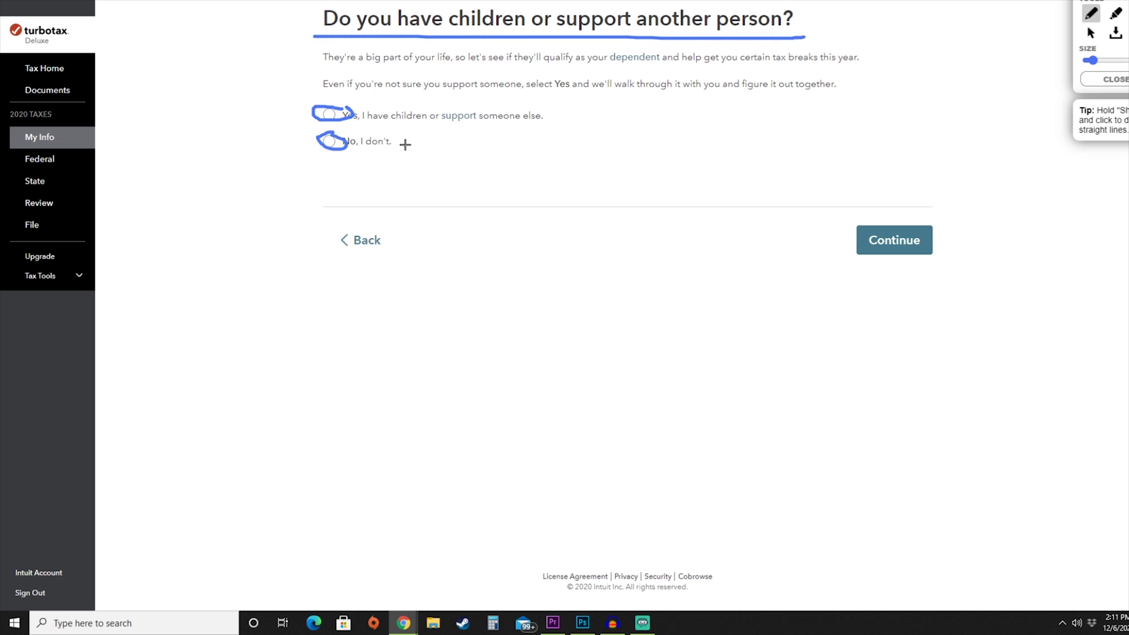
pyautogui.moveTo(400, 143); pyautogui.dragTo(495, 142)
pyautogui.moveTo(923, 215)
pyautogui.mouseDown()
pyautogui.moveTo(898, 207)
pyautogui.moveTo(910, 199)
pyautogui.moveTo(827, 192)
pyautogui.mouseUp()
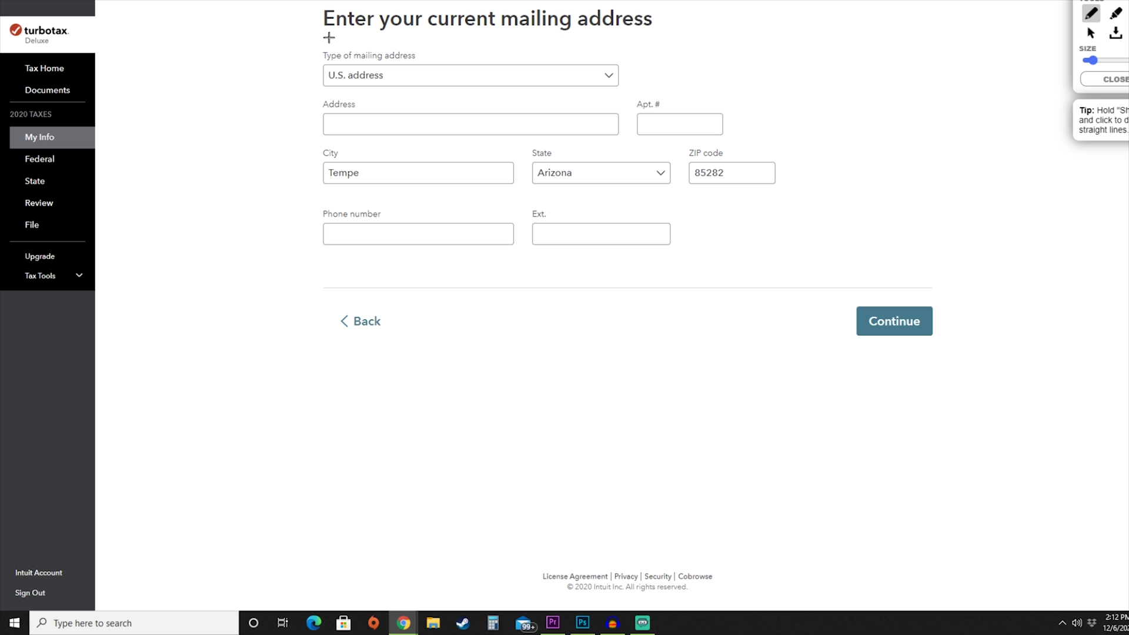
pyautogui.moveTo(324, 38); pyautogui.dragTo(648, 34)
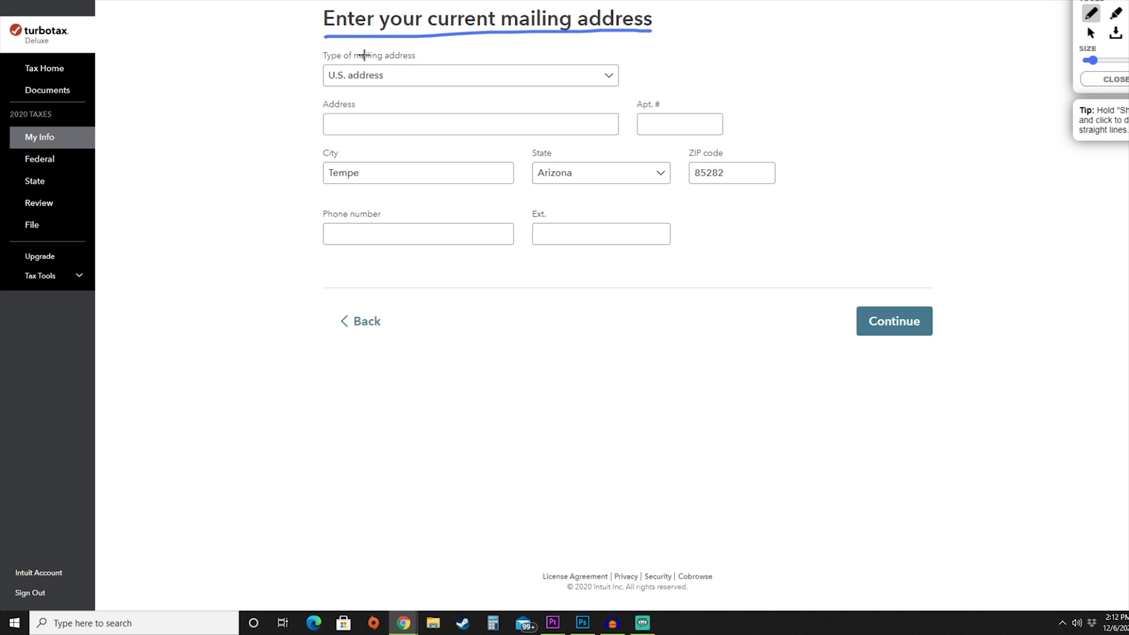
# Mark up the completed mailing address fields, then underline the 'Did you make money in any other states?' question
pyautogui.moveTo(356, 50)
pyautogui.mouseDown()
pyautogui.moveTo(321, 56)
pyautogui.moveTo(404, 65)
pyautogui.moveTo(353, 54)
pyautogui.mouseUp()
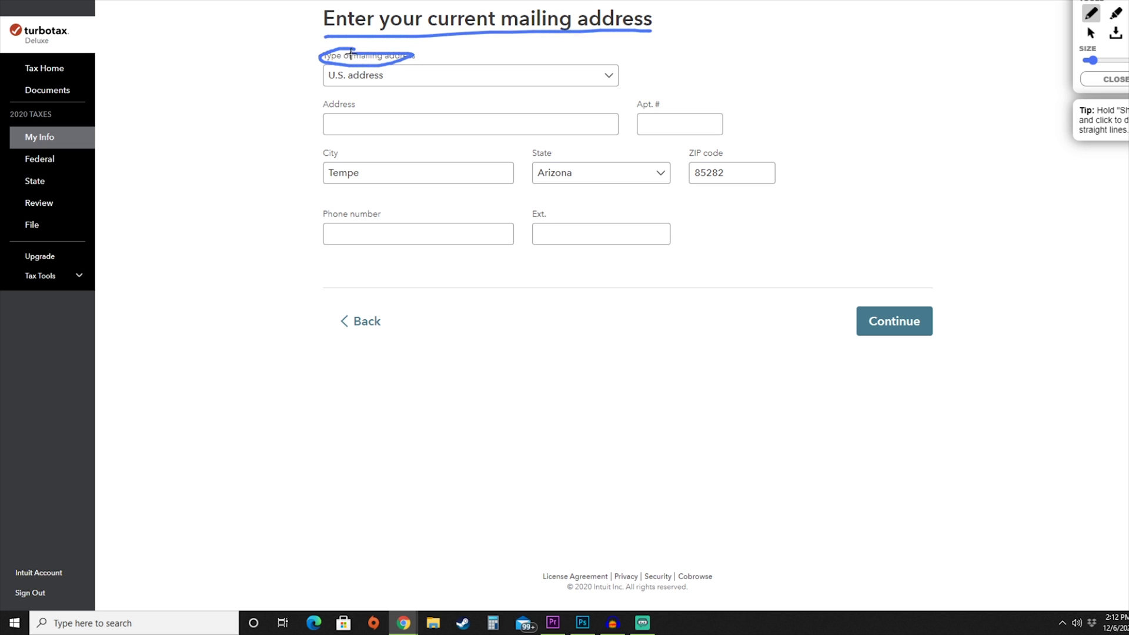
pyautogui.moveTo(338, 99)
pyautogui.mouseDown()
pyautogui.moveTo(324, 106)
pyautogui.moveTo(342, 109)
pyautogui.mouseUp()
pyautogui.moveTo(650, 97)
pyautogui.mouseDown()
pyautogui.moveTo(631, 113)
pyautogui.moveTo(641, 97)
pyautogui.mouseUp()
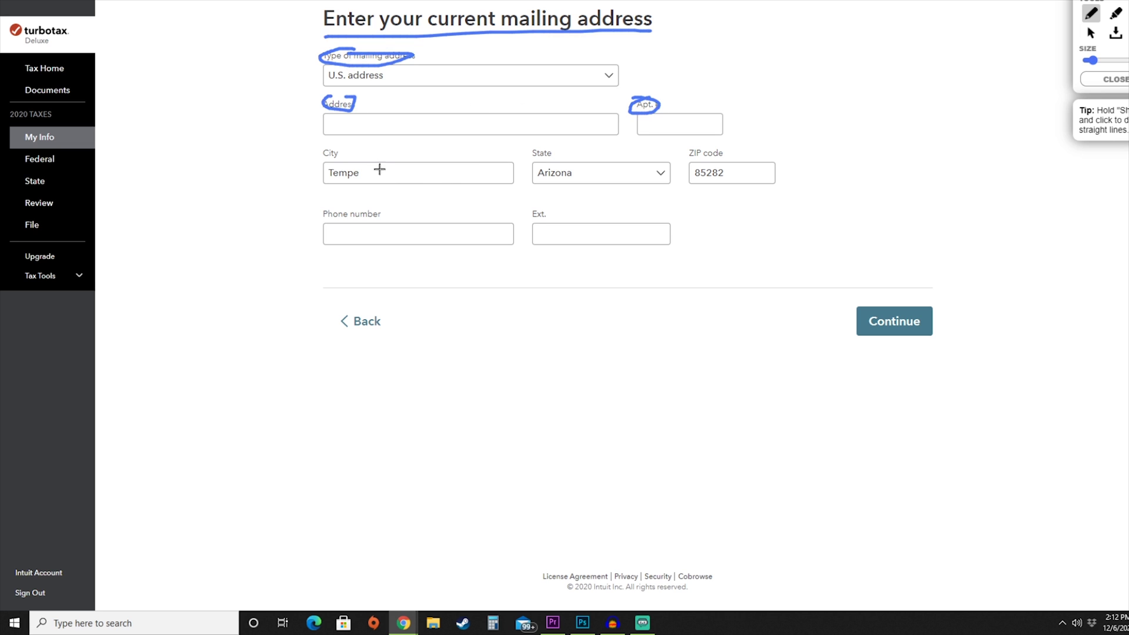
pyautogui.moveTo(333, 147)
pyautogui.mouseDown()
pyautogui.moveTo(321, 153)
pyautogui.moveTo(343, 159)
pyautogui.mouseUp()
pyautogui.moveTo(533, 140); pyautogui.dragTo(530, 146)
pyautogui.moveTo(710, 139)
pyautogui.mouseDown()
pyautogui.moveTo(687, 160)
pyautogui.moveTo(706, 145)
pyautogui.mouseUp()
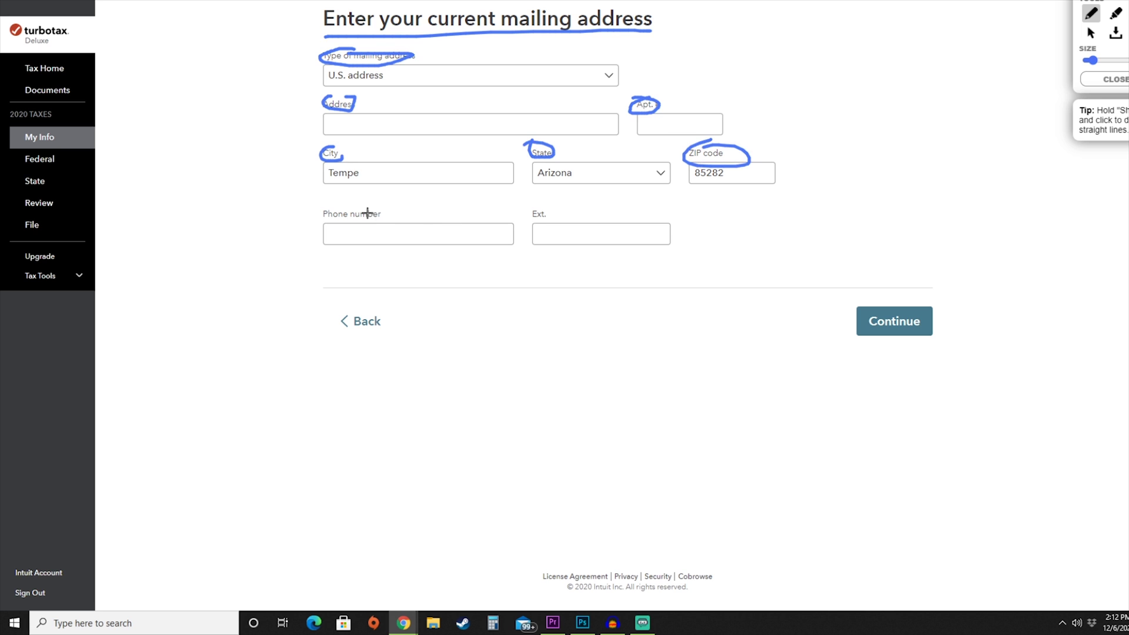
pyautogui.moveTo(376, 210)
pyautogui.mouseDown()
pyautogui.moveTo(330, 227)
pyautogui.moveTo(374, 204)
pyautogui.mouseUp()
pyautogui.moveTo(529, 203)
pyautogui.mouseDown()
pyautogui.moveTo(559, 217)
pyautogui.moveTo(517, 211)
pyautogui.mouseUp()
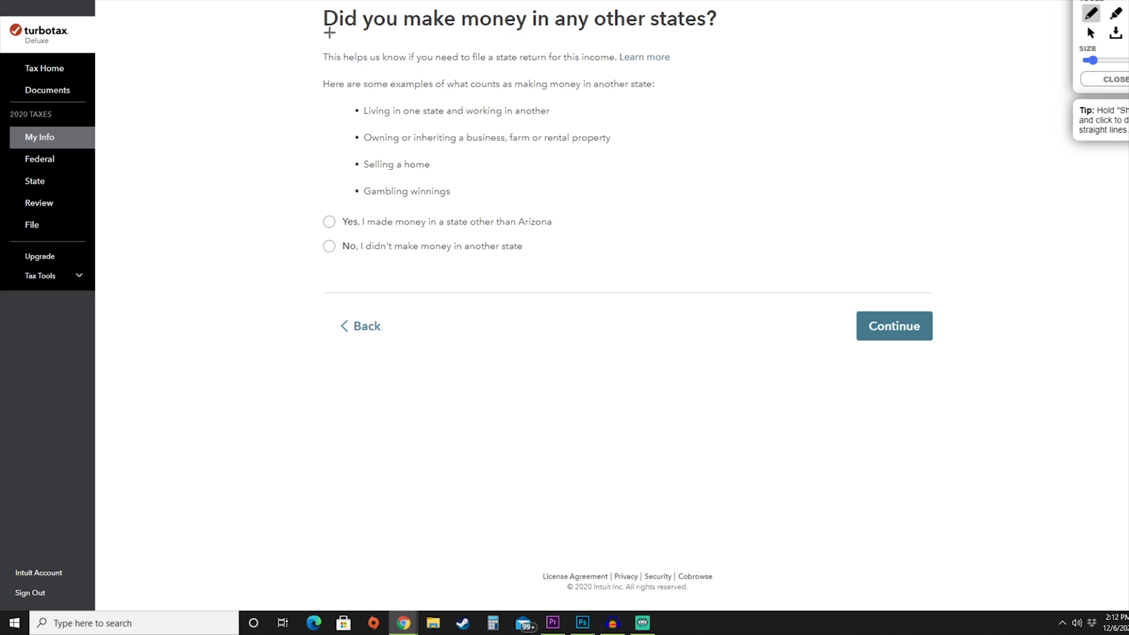
pyautogui.moveTo(318, 37); pyautogui.dragTo(726, 31)
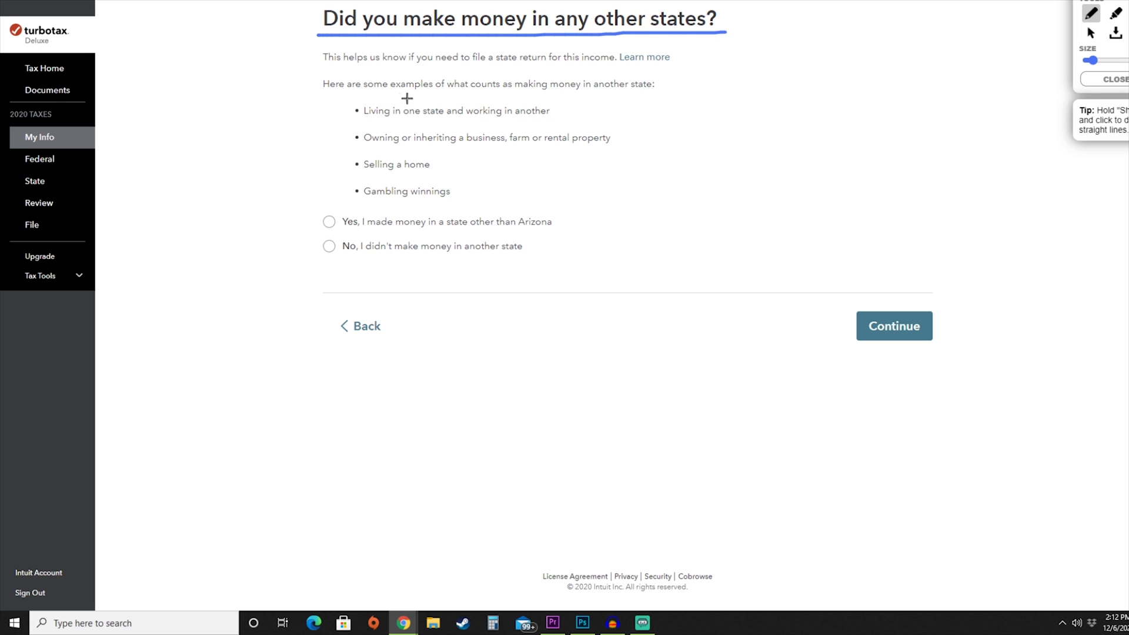
# Underline what counts as making money elsewhere; circle the living-elsewhere and selling-a-home examples
pyautogui.moveTo(467, 87); pyautogui.dragTo(652, 89)
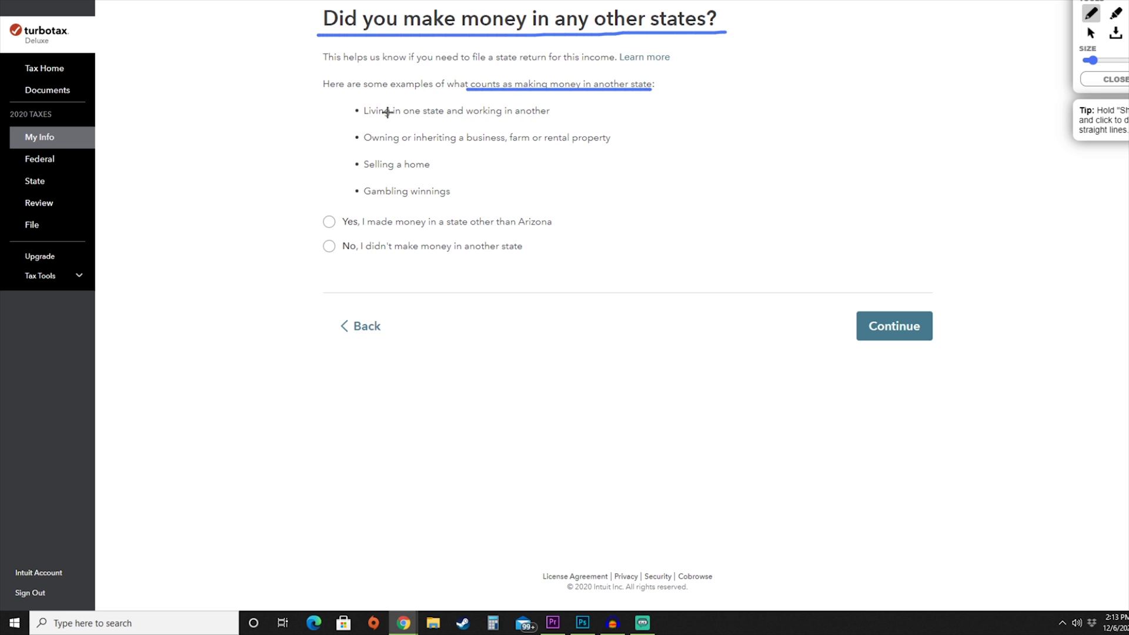
pyautogui.moveTo(364, 107)
pyautogui.mouseDown()
pyautogui.moveTo(347, 108)
pyautogui.moveTo(364, 107)
pyautogui.moveTo(341, 133)
pyautogui.moveTo(357, 150)
pyautogui.moveTo(362, 133)
pyautogui.mouseUp()
pyautogui.moveTo(359, 163)
pyautogui.mouseDown()
pyautogui.moveTo(342, 172)
pyautogui.moveTo(365, 163)
pyautogui.moveTo(348, 197)
pyautogui.moveTo(363, 181)
pyautogui.mouseUp()
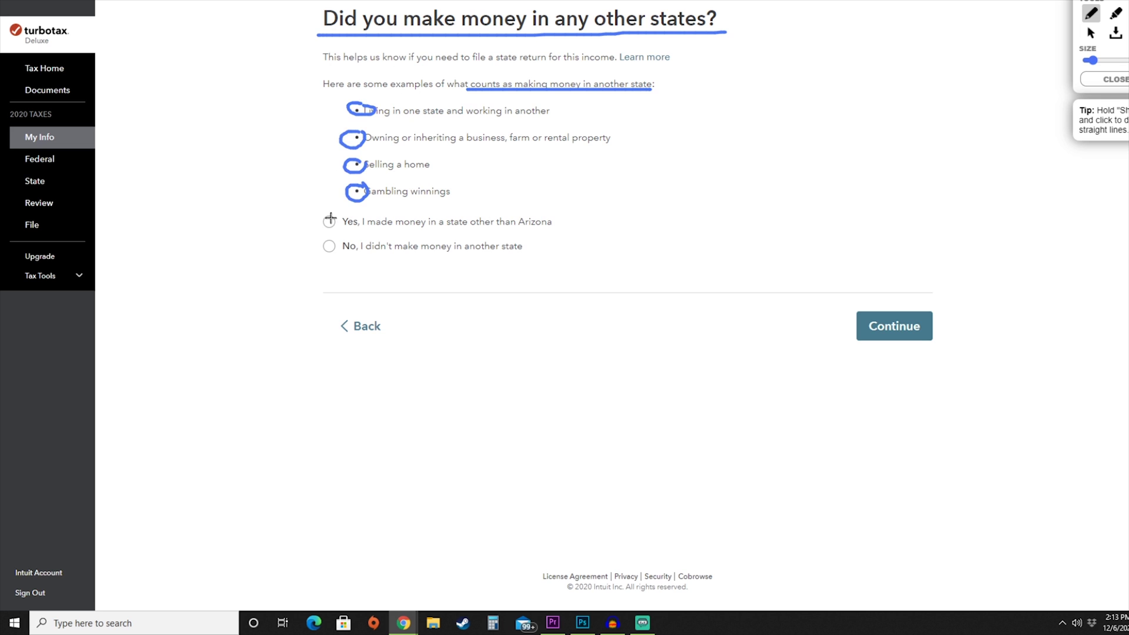
# Mark the Yes and No answers and continue to the filing status recommendation
pyautogui.moveTo(335, 218)
pyautogui.mouseDown()
pyautogui.moveTo(312, 220)
pyautogui.moveTo(339, 227)
pyautogui.moveTo(341, 209)
pyautogui.mouseUp()
pyautogui.moveTo(328, 237)
pyautogui.mouseDown()
pyautogui.moveTo(316, 252)
pyautogui.moveTo(332, 236)
pyautogui.mouseUp()
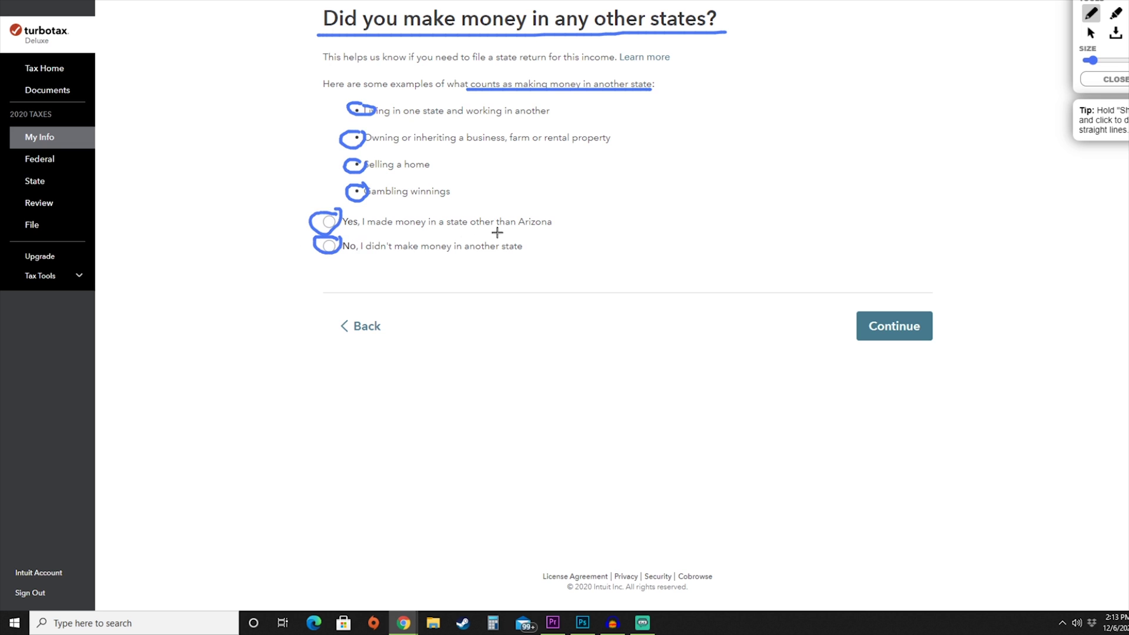
pyautogui.moveTo(558, 222); pyautogui.dragTo(602, 217)
pyautogui.moveTo(526, 245); pyautogui.dragTo(606, 242)
pyautogui.moveTo(901, 298)
pyautogui.mouseDown()
pyautogui.moveTo(837, 302)
pyautogui.moveTo(912, 300)
pyautogui.moveTo(857, 305)
pyautogui.mouseUp()
pyautogui.click(1110, 82)
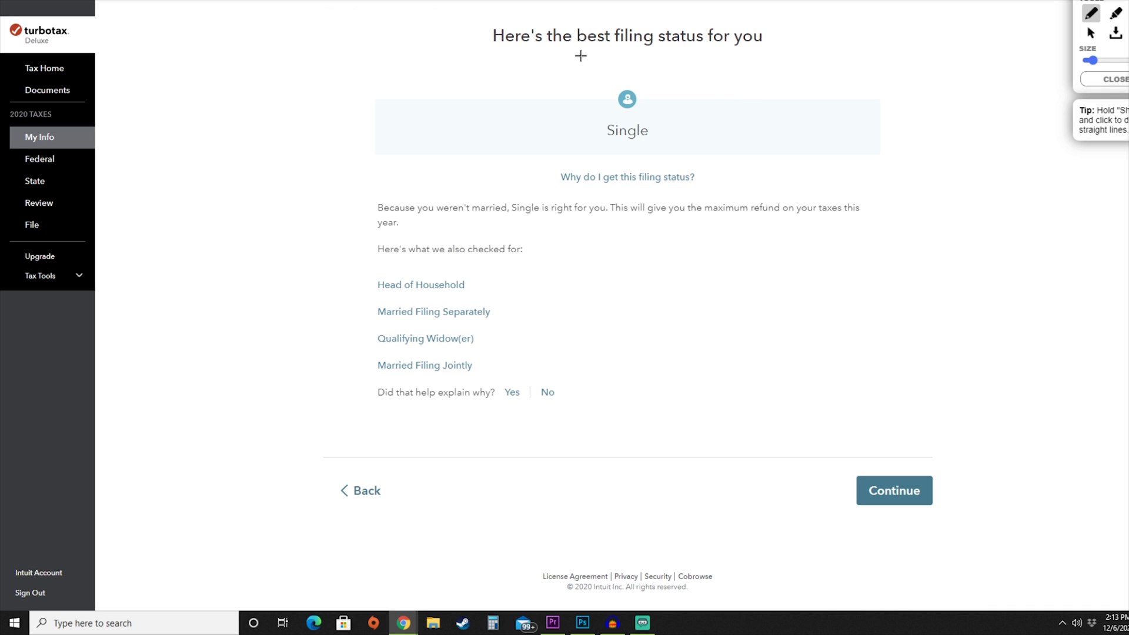
# Annotate the recommended Single status and continue, then mark the Personal info summary heading and taxpayer name
pyautogui.moveTo(497, 50); pyautogui.dragTo(769, 57)
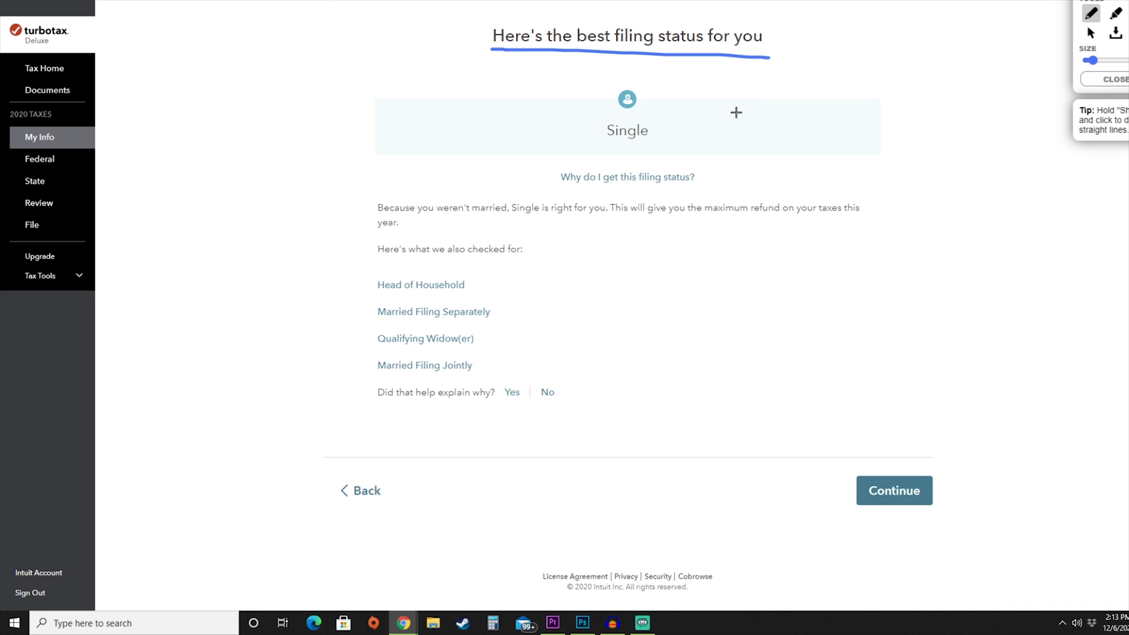
pyautogui.moveTo(633, 145)
pyautogui.mouseDown()
pyautogui.moveTo(602, 96)
pyautogui.moveTo(646, 120)
pyautogui.moveTo(620, 143)
pyautogui.mouseUp()
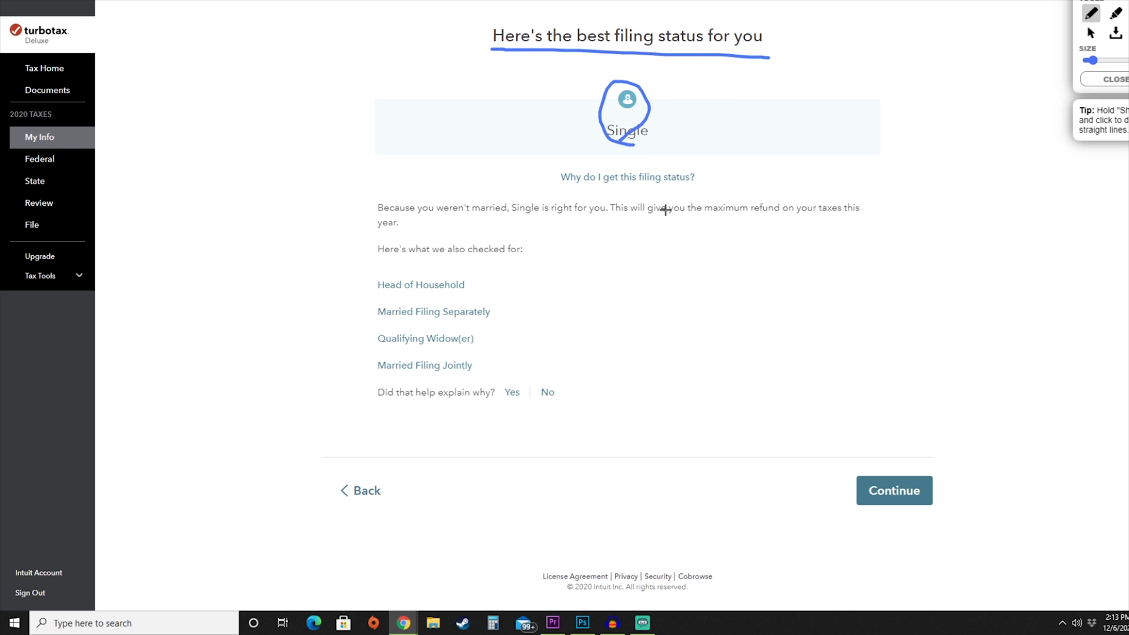
pyautogui.moveTo(371, 197)
pyautogui.mouseDown()
pyautogui.moveTo(369, 235)
pyautogui.moveTo(676, 239)
pyautogui.moveTo(887, 222)
pyautogui.moveTo(732, 192)
pyautogui.moveTo(376, 193)
pyautogui.mouseUp()
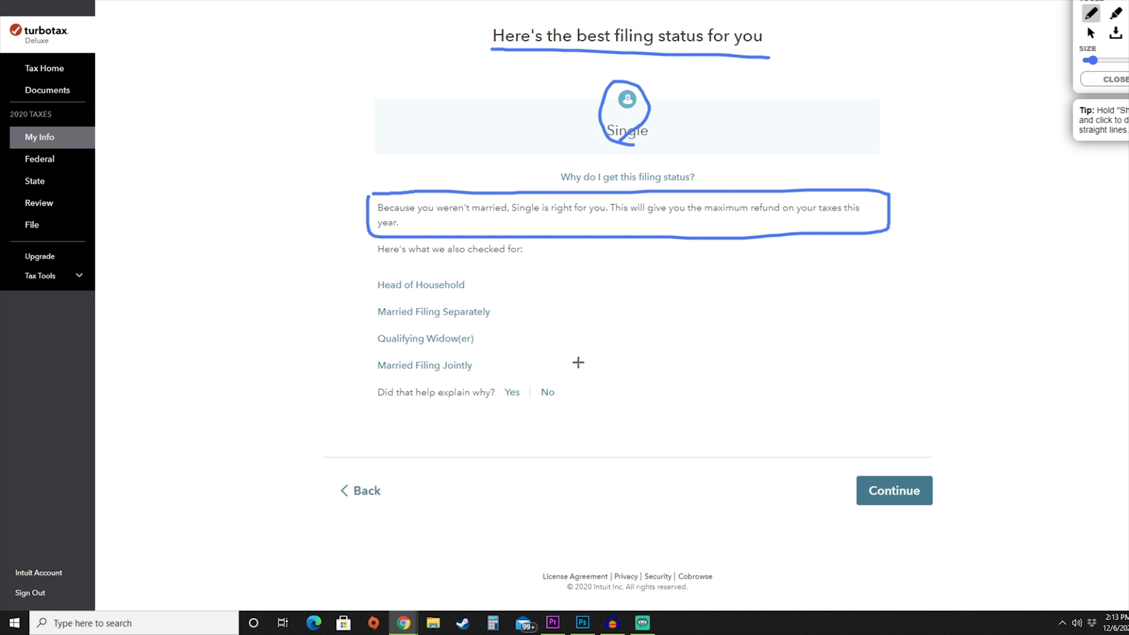
pyautogui.moveTo(550, 379)
pyautogui.mouseDown()
pyautogui.moveTo(528, 372)
pyautogui.moveTo(500, 401)
pyautogui.moveTo(563, 380)
pyautogui.moveTo(549, 384)
pyautogui.mouseUp()
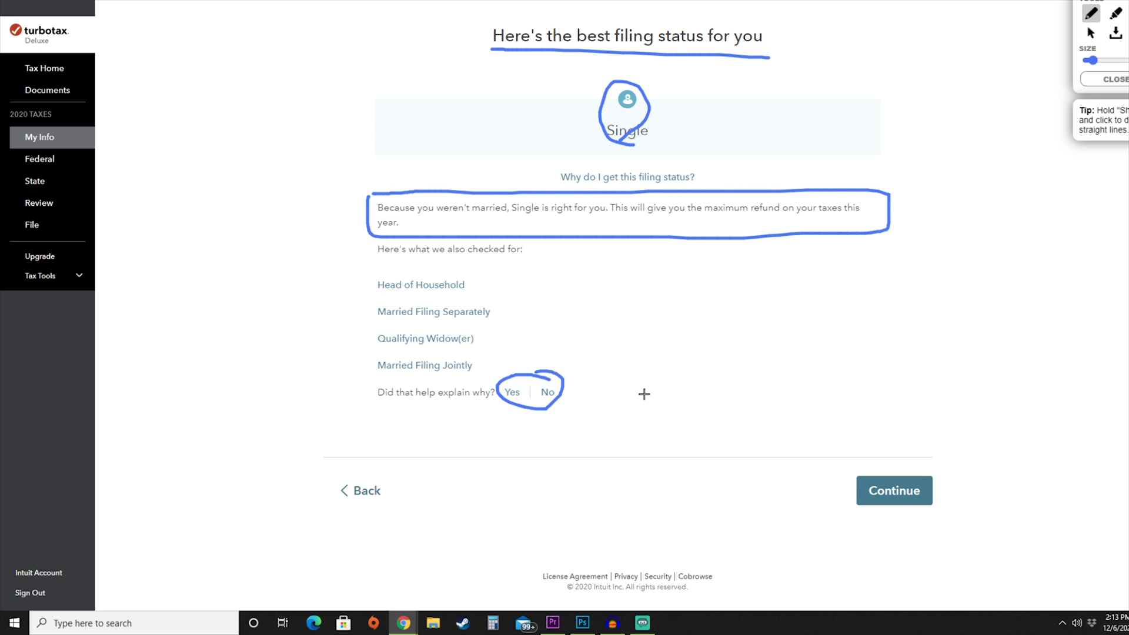
pyautogui.moveTo(881, 459)
pyautogui.mouseDown()
pyautogui.moveTo(829, 523)
pyautogui.moveTo(944, 497)
pyautogui.moveTo(877, 459)
pyautogui.mouseUp()
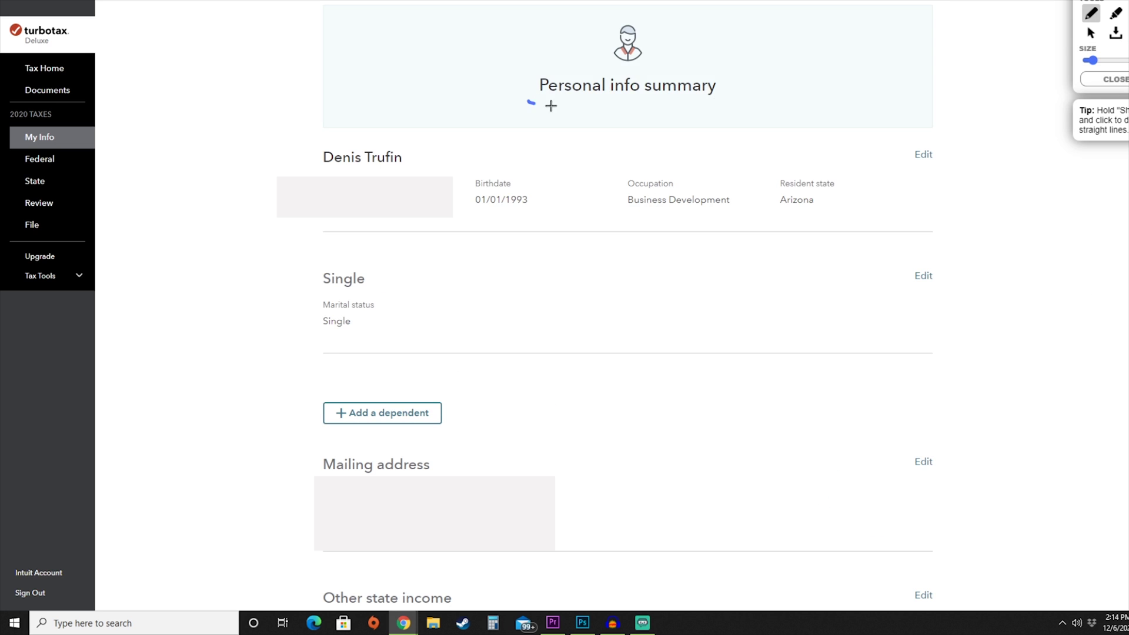
pyautogui.moveTo(528, 103); pyautogui.dragTo(739, 106)
pyautogui.moveTo(421, 153)
pyautogui.mouseDown()
pyautogui.moveTo(295, 174)
pyautogui.moveTo(383, 123)
pyautogui.mouseUp()
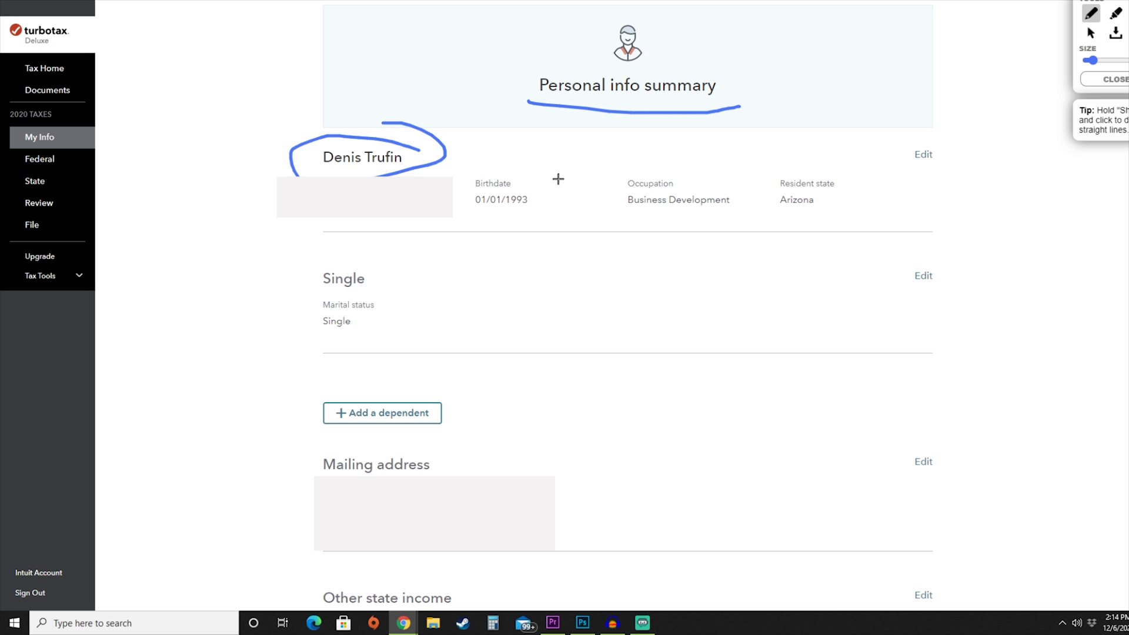
# Underline occupation and resident state, and circle the mailing address and other state income sections
pyautogui.moveTo(615, 190); pyautogui.dragTo(670, 185)
pyautogui.moveTo(760, 188); pyautogui.dragTo(851, 185)
pyautogui.moveTo(364, 280)
pyautogui.mouseDown()
pyautogui.moveTo(270, 297)
pyautogui.moveTo(350, 252)
pyautogui.moveTo(313, 254)
pyautogui.mouseUp()
pyautogui.scroll(-3, 398, 229)
pyautogui.moveTo(451, 233)
pyautogui.mouseDown()
pyautogui.moveTo(442, 277)
pyautogui.moveTo(306, 333)
pyautogui.mouseUp()
pyautogui.moveTo(429, 291); pyautogui.dragTo(464, 318)
pyautogui.moveTo(442, 424)
pyautogui.mouseDown()
pyautogui.moveTo(353, 494)
pyautogui.moveTo(421, 413)
pyautogui.mouseUp()
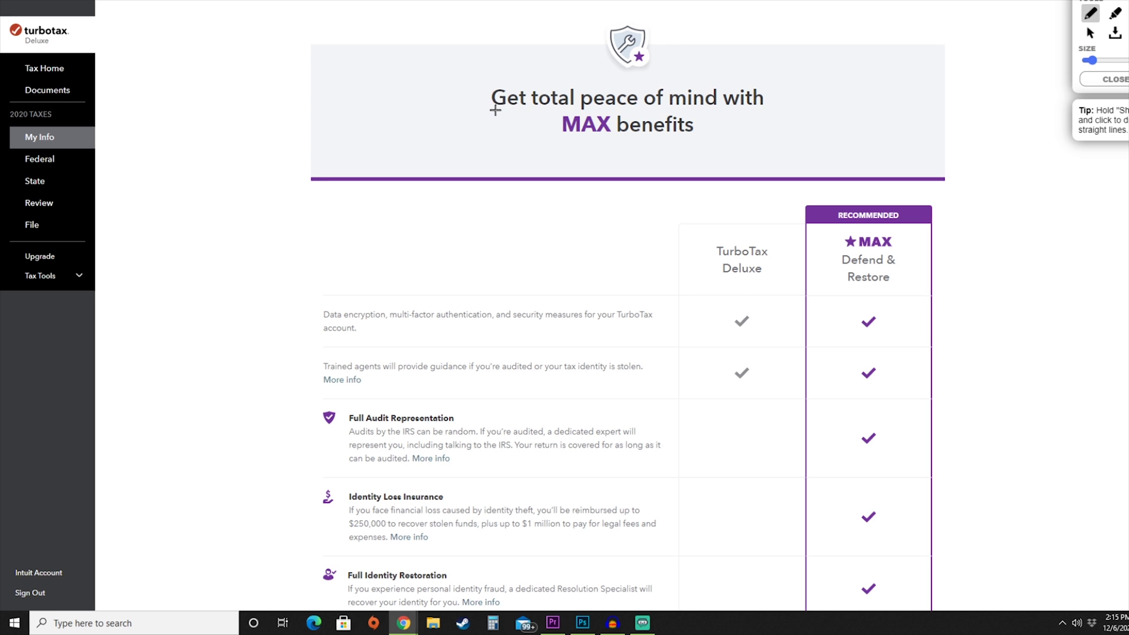
# Mark the decline and add options on the MAX Defend & Restore offer
pyautogui.scroll(-8, 496, 109)
pyautogui.moveTo(430, 251); pyautogui.dragTo(469, 253)
pyautogui.moveTo(797, 354)
pyautogui.mouseDown()
pyautogui.moveTo(726, 345)
pyautogui.moveTo(759, 393)
pyautogui.moveTo(764, 353)
pyautogui.mouseUp()
pyautogui.moveTo(838, 347)
pyautogui.mouseDown()
pyautogui.moveTo(882, 411)
pyautogui.moveTo(828, 350)
pyautogui.mouseUp()
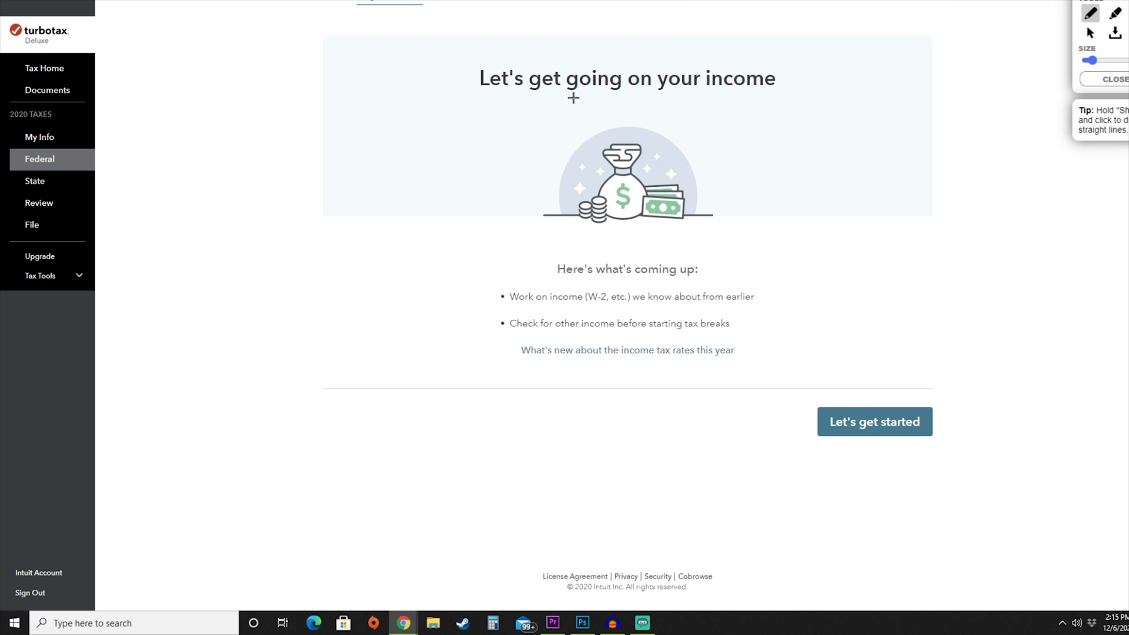
# Mark the income heading and W-2 bullet, then begin the federal income questions
pyautogui.moveTo(494, 93); pyautogui.dragTo(763, 102)
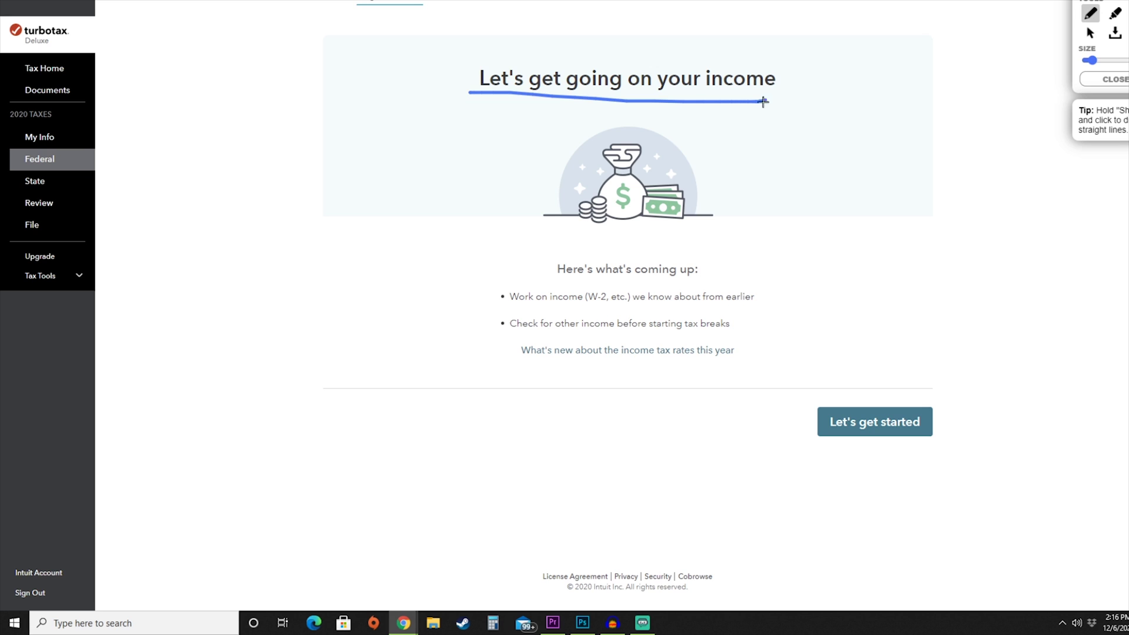
pyautogui.moveTo(555, 284)
pyautogui.mouseDown()
pyautogui.moveTo(500, 291)
pyautogui.moveTo(706, 315)
pyautogui.moveTo(535, 288)
pyautogui.moveTo(495, 323)
pyautogui.moveTo(615, 347)
pyautogui.moveTo(730, 338)
pyautogui.moveTo(737, 314)
pyautogui.mouseUp()
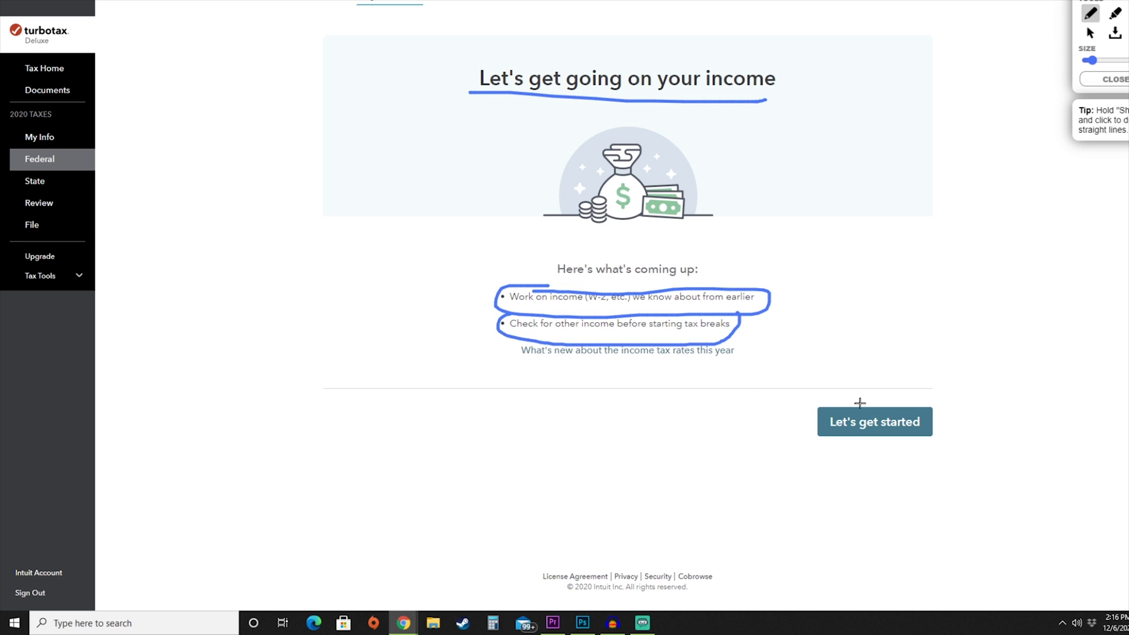
pyautogui.moveTo(855, 395)
pyautogui.mouseDown()
pyautogui.moveTo(862, 464)
pyautogui.moveTo(811, 398)
pyautogui.mouseUp()
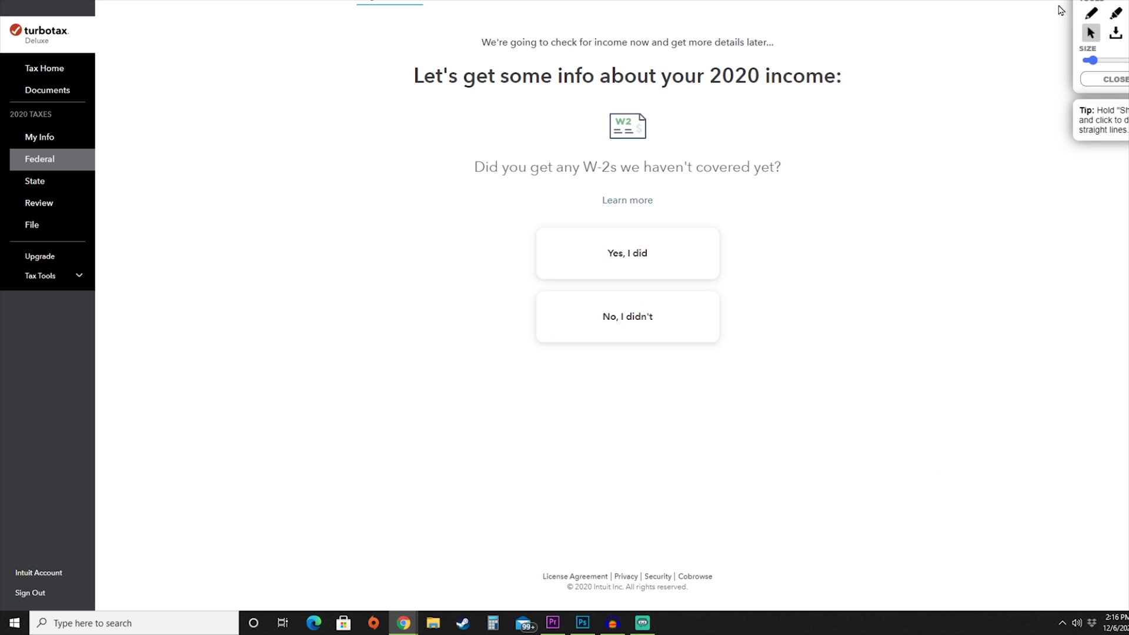
pyautogui.click(1091, 13)
# Answer No to uncovered W-2s and Yes to receiving dividends
pyautogui.moveTo(396, 101); pyautogui.dragTo(905, 92)
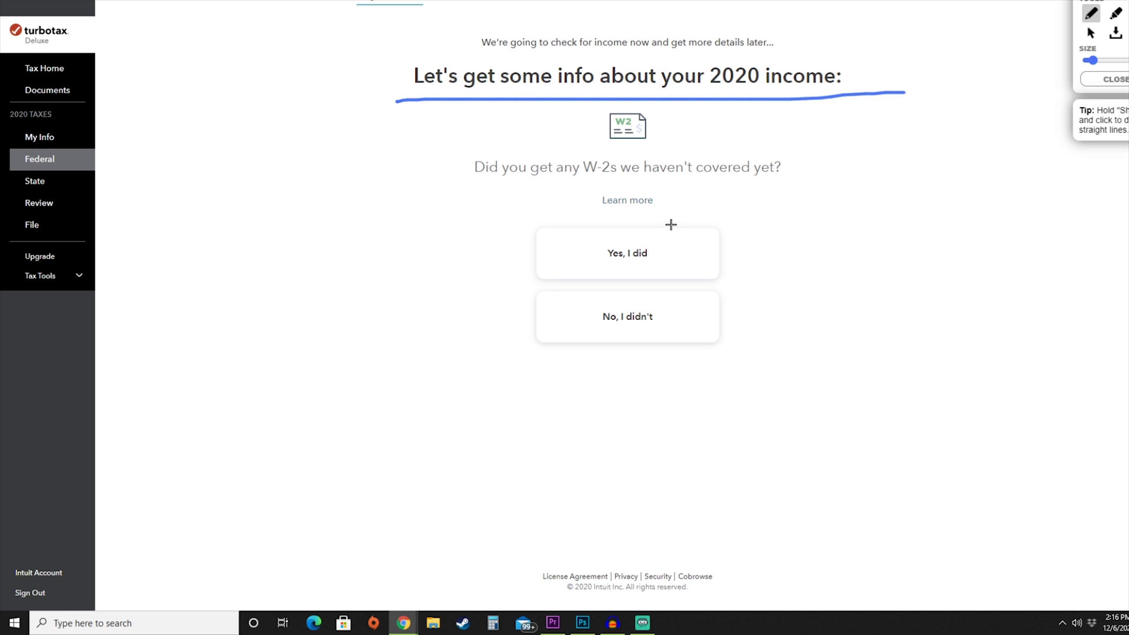
pyautogui.moveTo(651, 235)
pyautogui.mouseDown()
pyautogui.moveTo(612, 237)
pyautogui.moveTo(672, 244)
pyautogui.moveTo(628, 230)
pyautogui.mouseUp()
pyautogui.moveTo(627, 303)
pyautogui.mouseDown()
pyautogui.moveTo(661, 343)
pyautogui.moveTo(652, 326)
pyautogui.mouseUp()
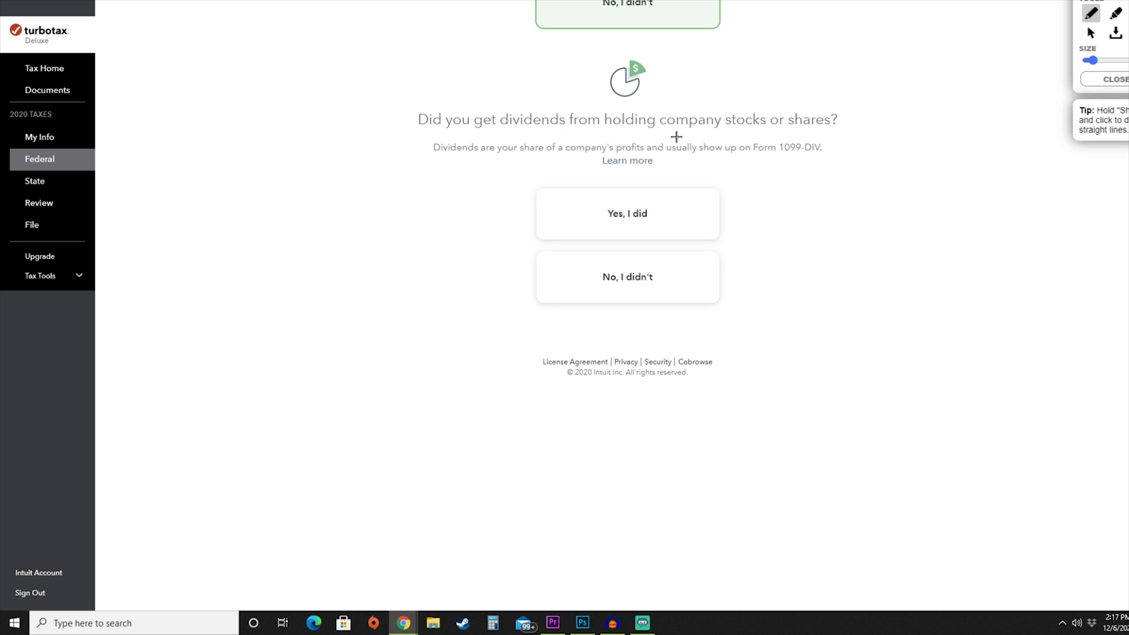
pyautogui.moveTo(567, 132); pyautogui.dragTo(838, 127)
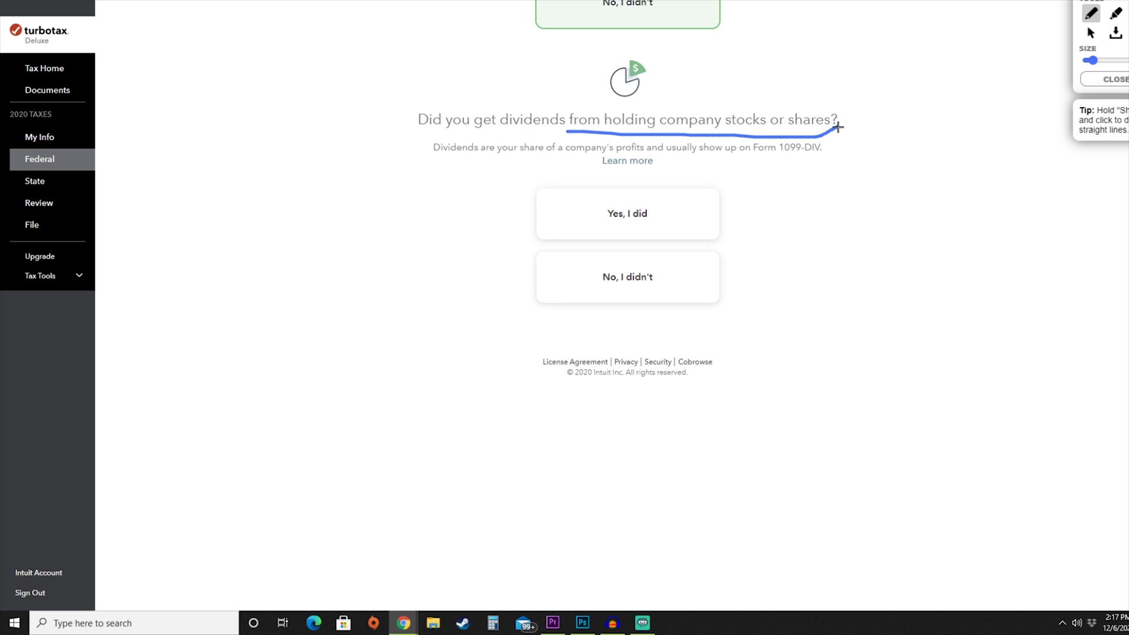
pyautogui.moveTo(670, 204)
pyautogui.mouseDown()
pyautogui.moveTo(608, 203)
pyautogui.moveTo(612, 192)
pyautogui.moveTo(668, 203)
pyautogui.mouseUp()
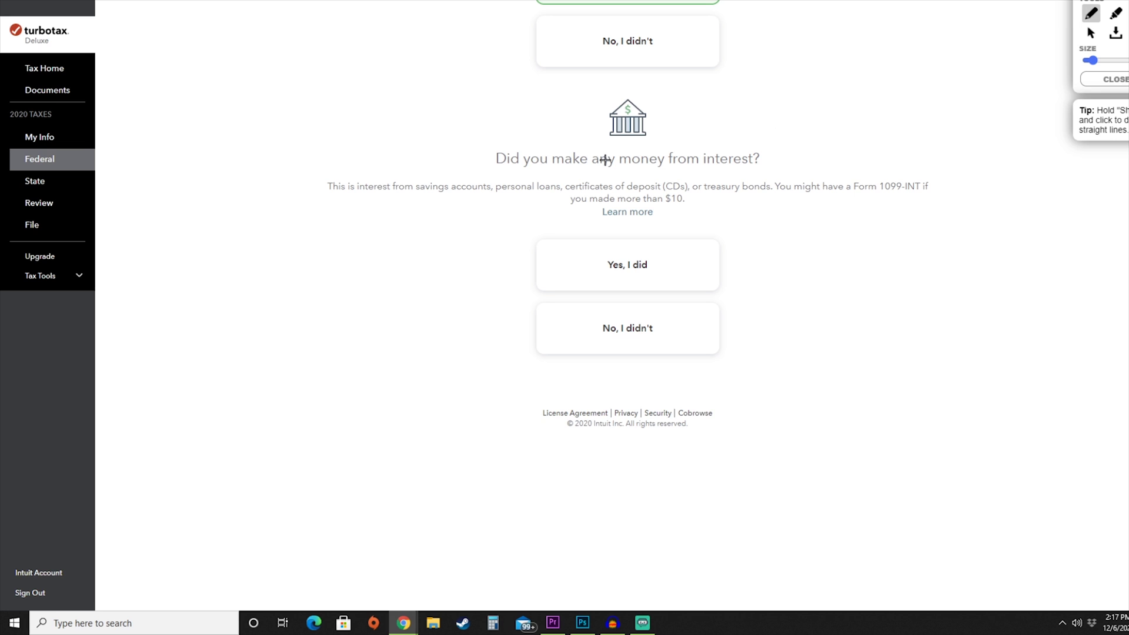
# Annotate the interest income question (savings, CDs, 1099-INT) and answer No
pyautogui.moveTo(495, 167); pyautogui.dragTo(757, 166)
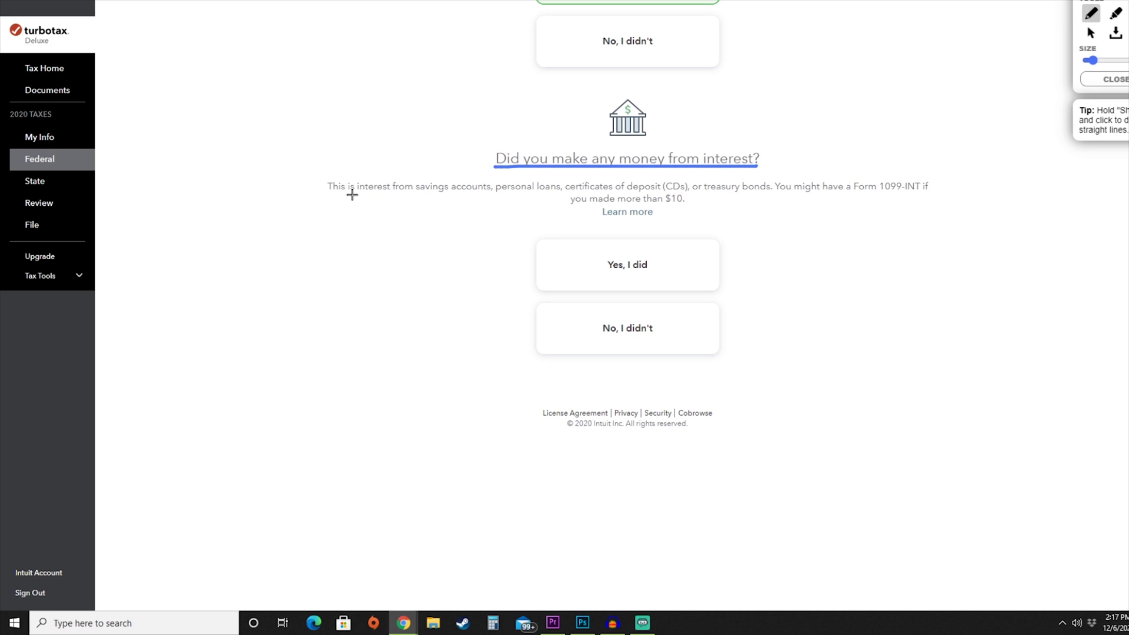
pyautogui.moveTo(433, 194); pyautogui.dragTo(571, 195)
pyautogui.moveTo(598, 192); pyautogui.dragTo(774, 195)
pyautogui.moveTo(903, 179)
pyautogui.mouseDown()
pyautogui.moveTo(882, 196)
pyautogui.moveTo(920, 176)
pyautogui.moveTo(888, 173)
pyautogui.mouseUp()
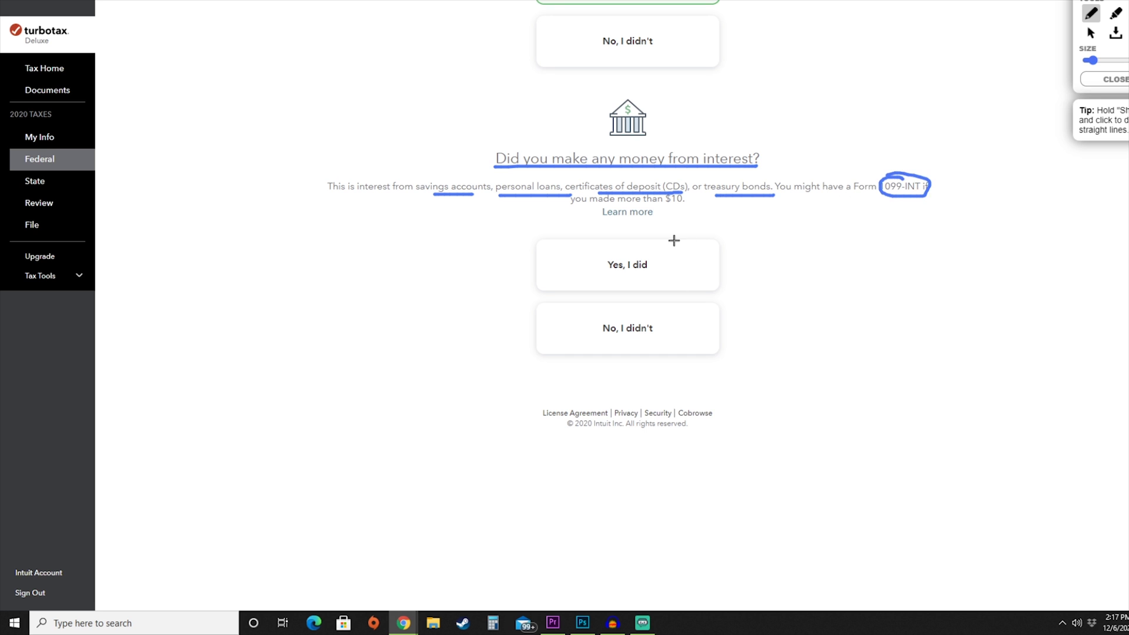
pyautogui.moveTo(671, 321); pyautogui.dragTo(639, 314)
pyautogui.click(564, 313)
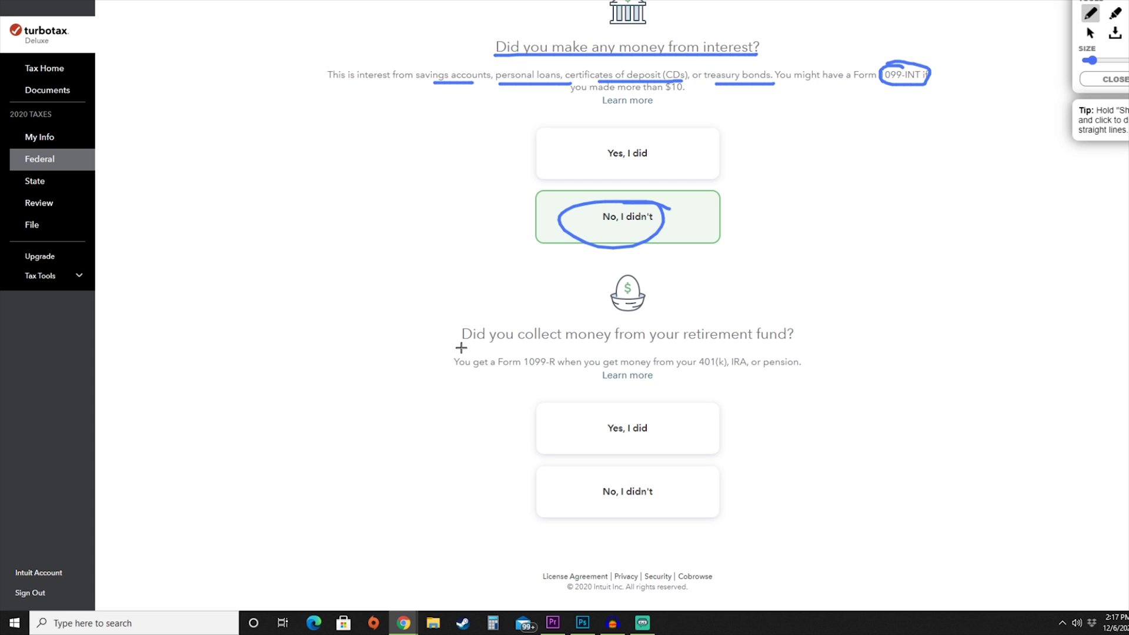
# Answer No to collecting retirement money (1099-R, 401(k)) and to 2019 capital loss carryovers
pyautogui.moveTo(484, 349); pyautogui.dragTo(790, 342)
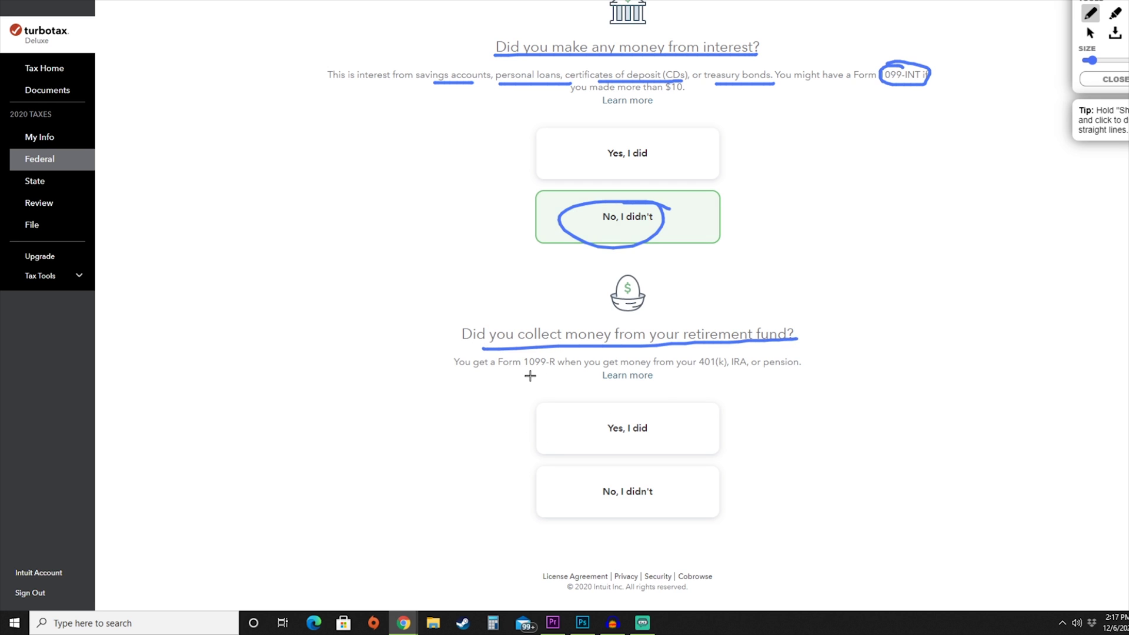
pyautogui.moveTo(530, 376)
pyautogui.mouseDown()
pyautogui.moveTo(528, 361)
pyautogui.moveTo(555, 372)
pyautogui.moveTo(526, 375)
pyautogui.mouseUp()
pyautogui.moveTo(695, 369); pyautogui.dragTo(826, 369)
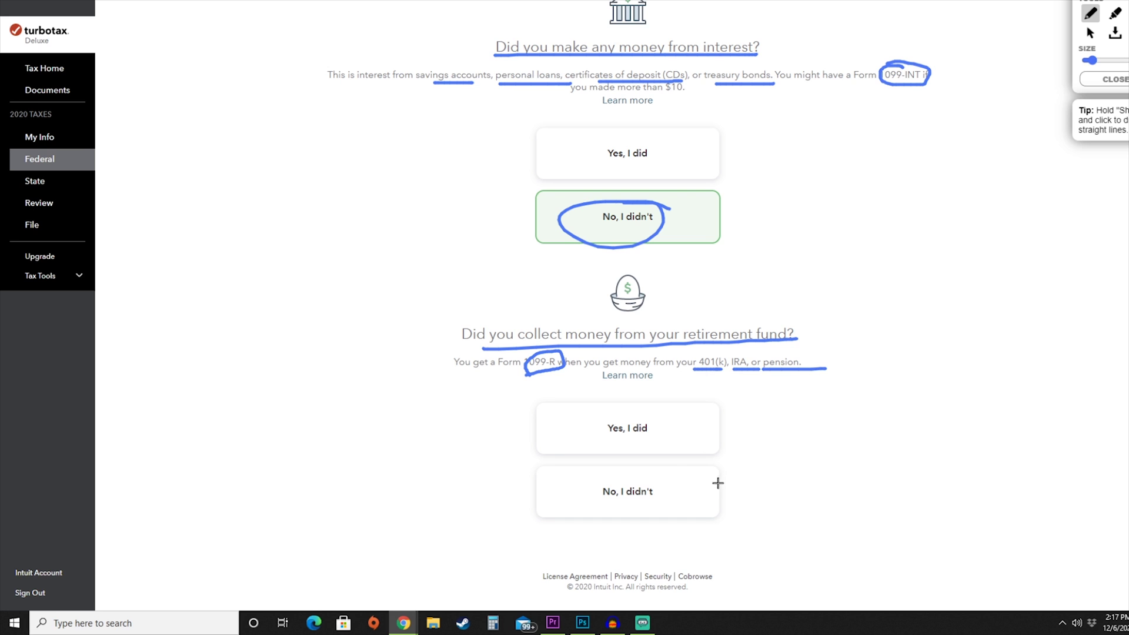
pyautogui.moveTo(658, 485)
pyautogui.mouseDown()
pyautogui.moveTo(642, 494)
pyautogui.moveTo(650, 488)
pyautogui.mouseUp()
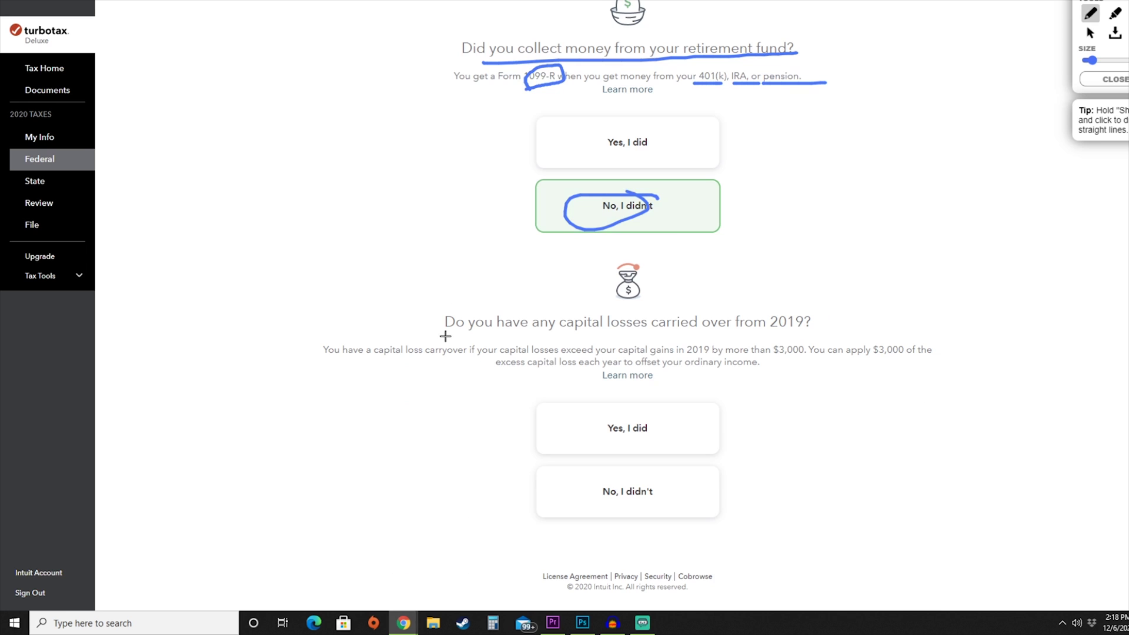
pyautogui.moveTo(459, 337); pyautogui.dragTo(817, 330)
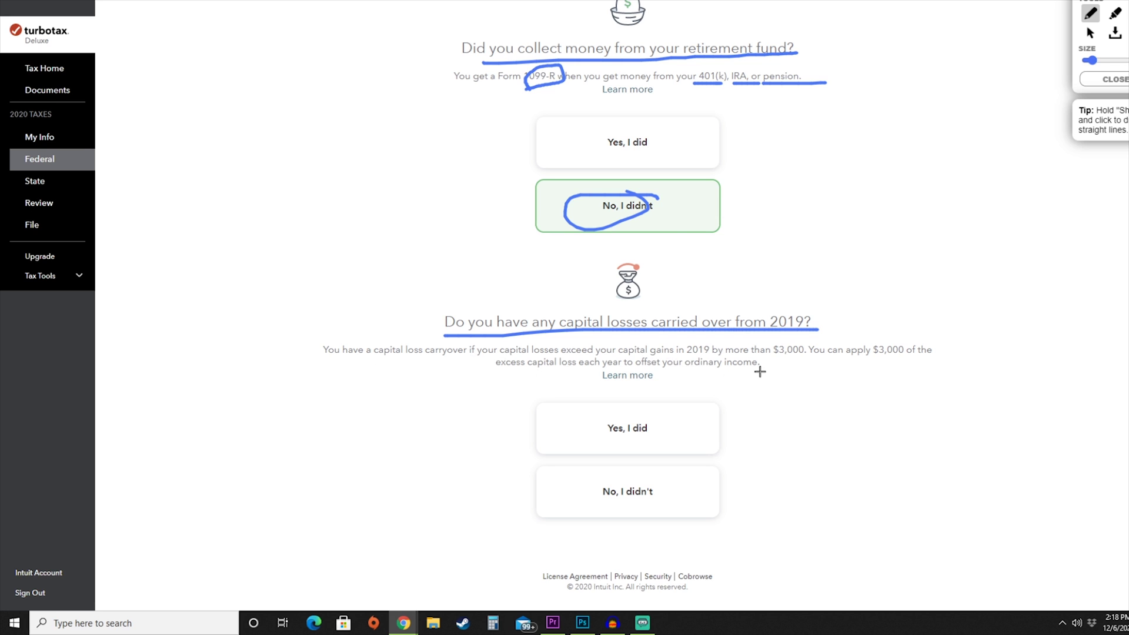
pyautogui.moveTo(589, 512); pyautogui.dragTo(729, 514)
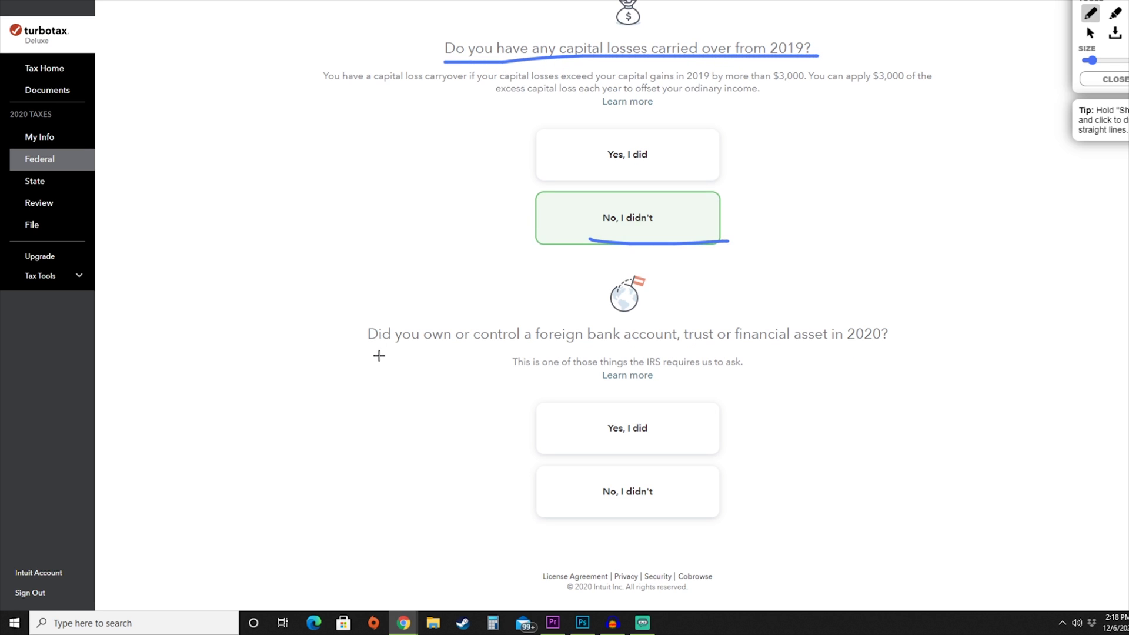
# Answer No to the foreign bank account question, review the answers, and continue to Your income summary
pyautogui.moveTo(385, 354); pyautogui.dragTo(896, 349)
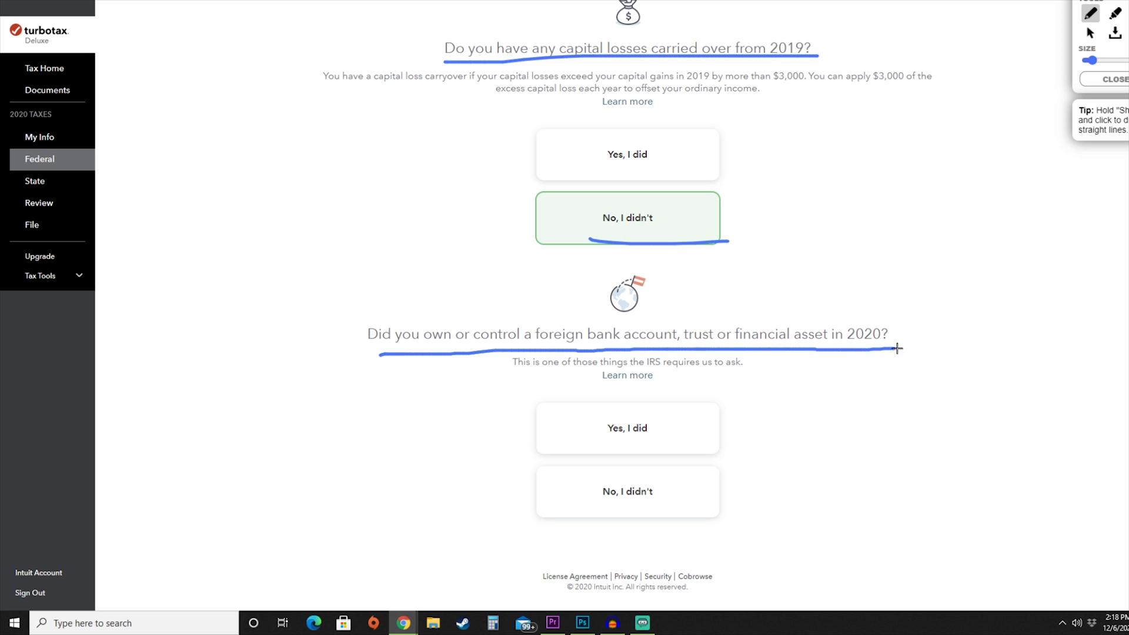
pyautogui.moveTo(732, 482); pyautogui.dragTo(778, 482)
pyautogui.moveTo(650, 481); pyautogui.dragTo(614, 469)
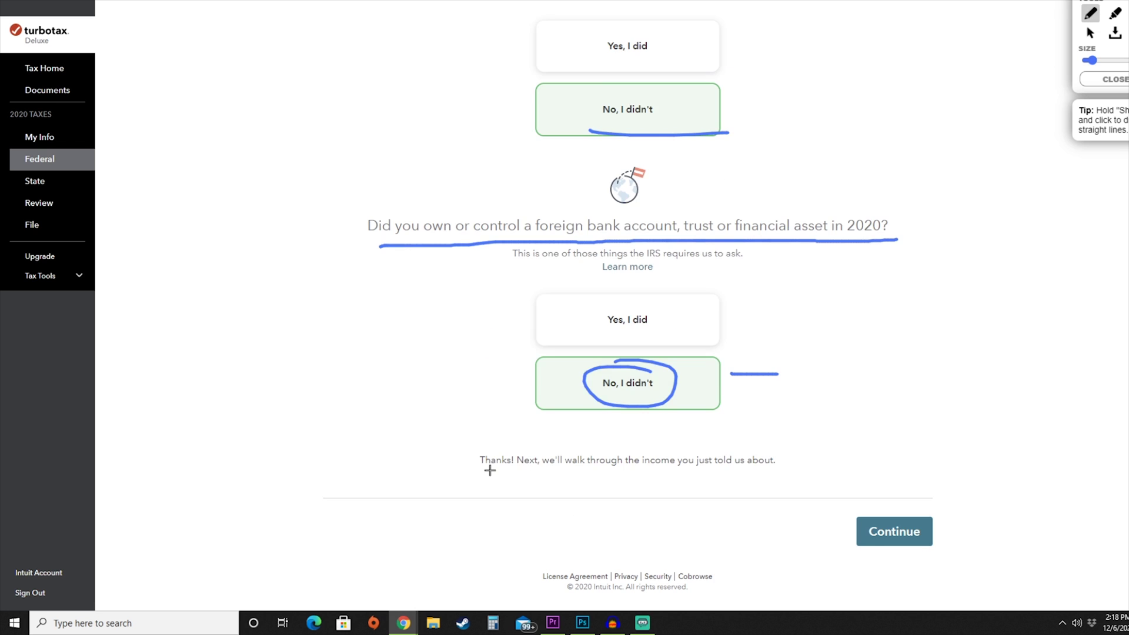
pyautogui.moveTo(479, 472); pyautogui.dragTo(775, 464)
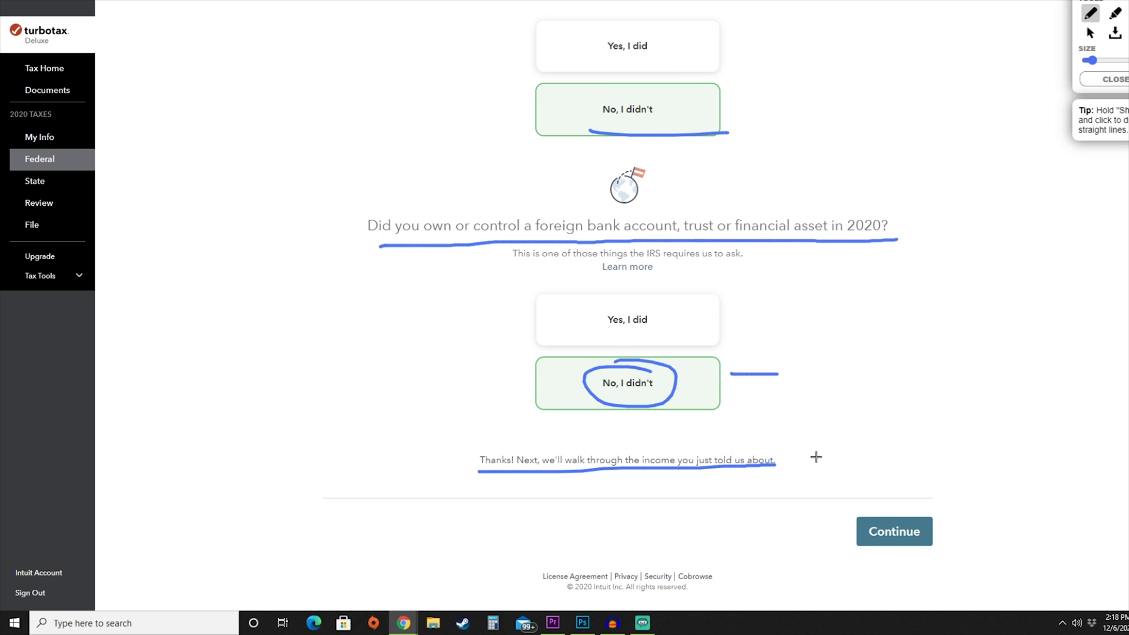
pyautogui.scroll(1, 818, 453)
pyautogui.scroll(10, 820, 446)
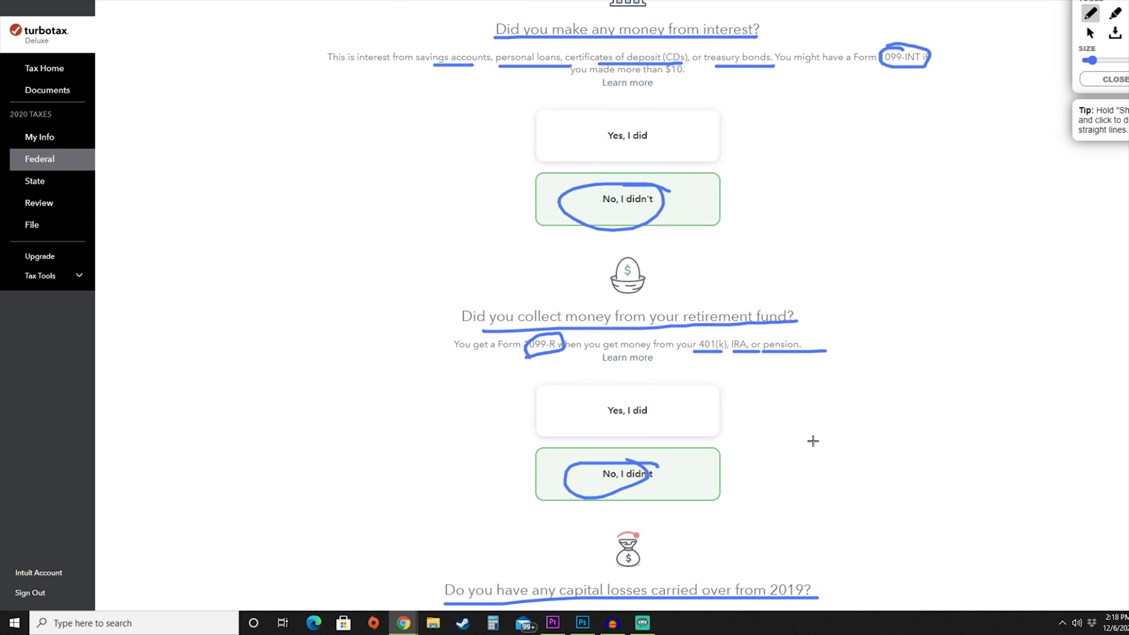
pyautogui.scroll(8, 813, 440)
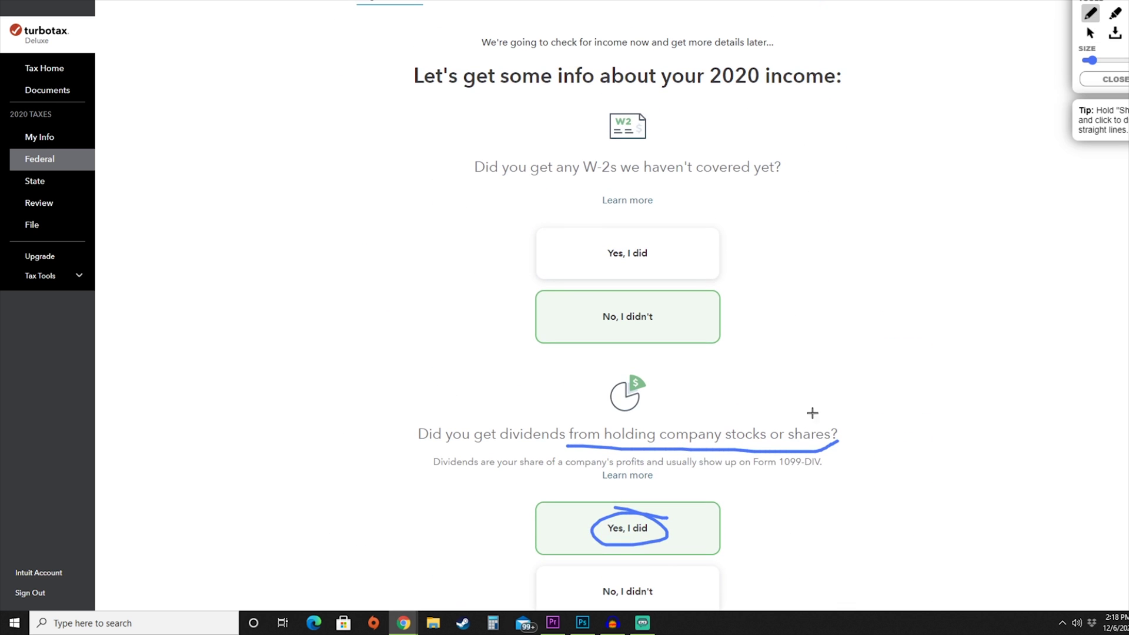
pyautogui.scroll(-20, 821, 400)
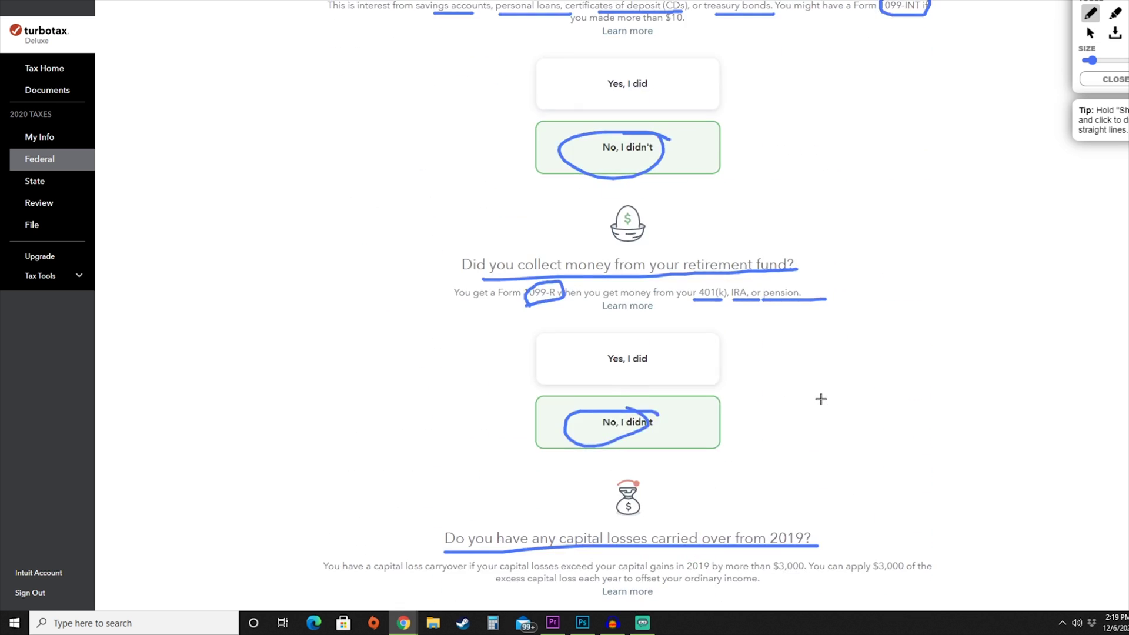
pyautogui.scroll(-2, 821, 399)
pyautogui.moveTo(890, 502)
pyautogui.mouseDown()
pyautogui.moveTo(847, 509)
pyautogui.moveTo(939, 538)
pyautogui.mouseUp()
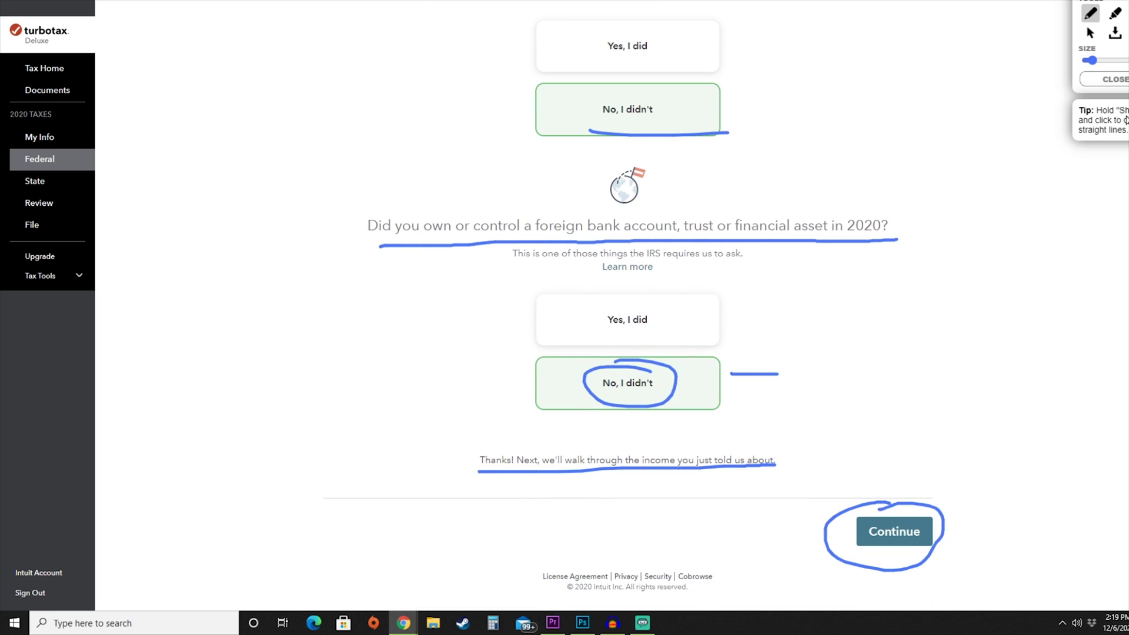
pyautogui.click(894, 531)
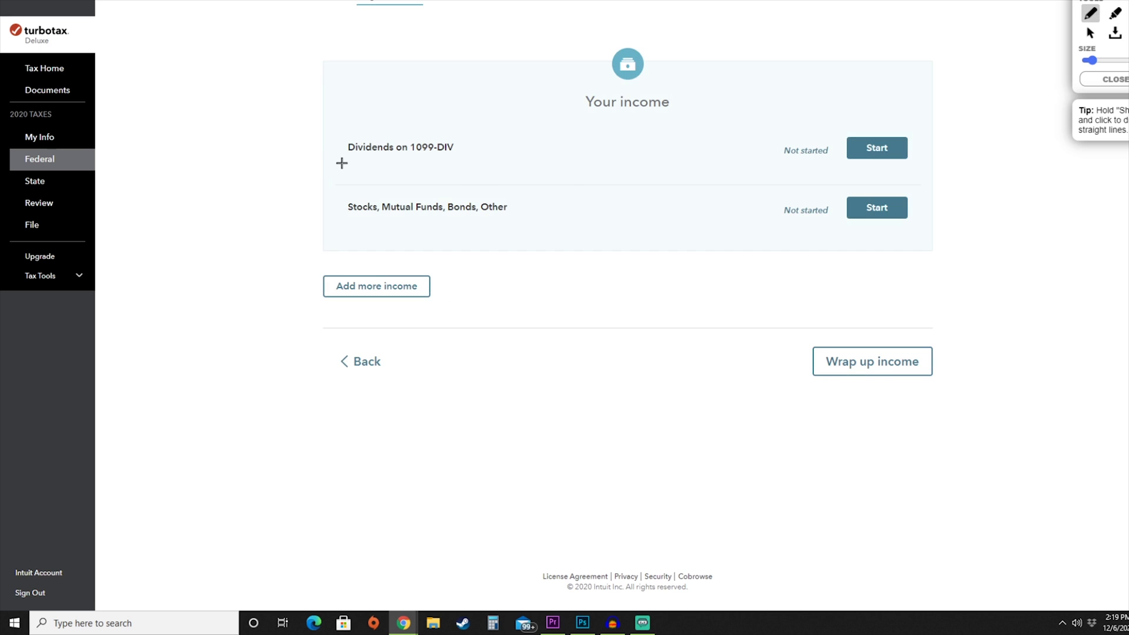
# Underline the Dividends on 1099-DIV and stocks, mutual funds and bonds items, then wrap up income
pyautogui.moveTo(352, 157); pyautogui.dragTo(511, 160)
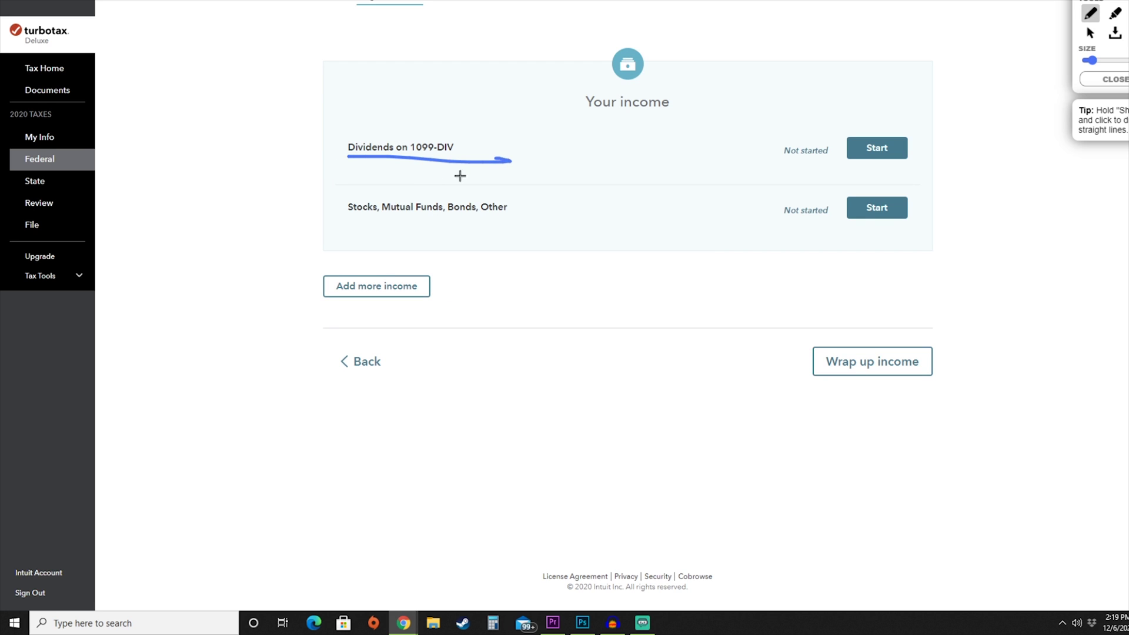
pyautogui.moveTo(352, 221); pyautogui.dragTo(504, 219)
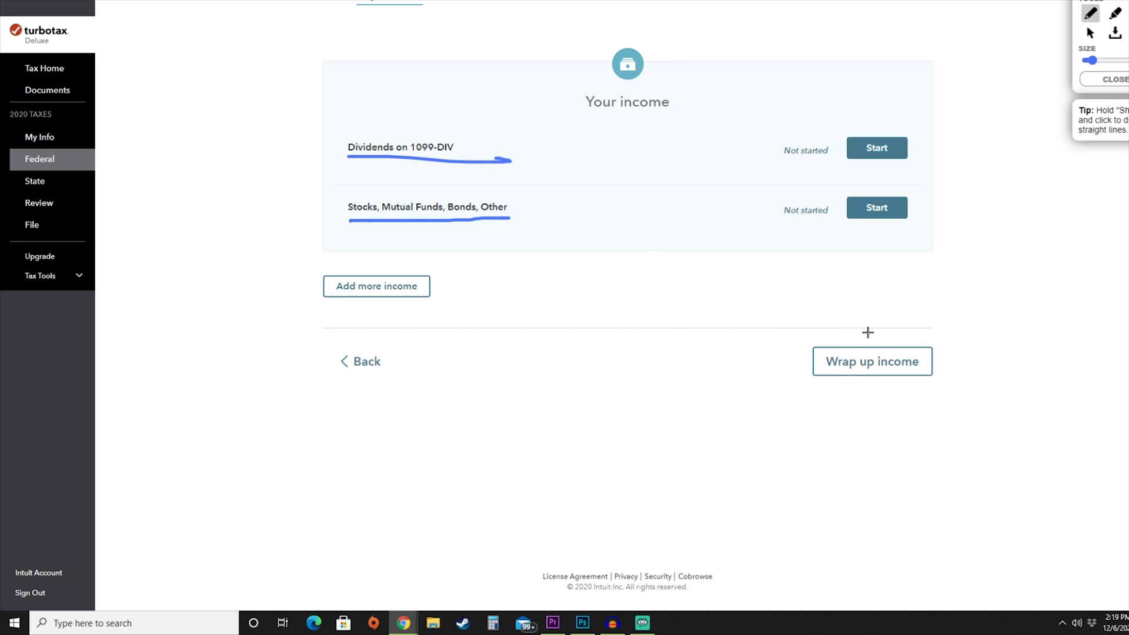
pyautogui.moveTo(849, 330)
pyautogui.mouseDown()
pyautogui.moveTo(962, 373)
pyautogui.moveTo(972, 315)
pyautogui.mouseUp()
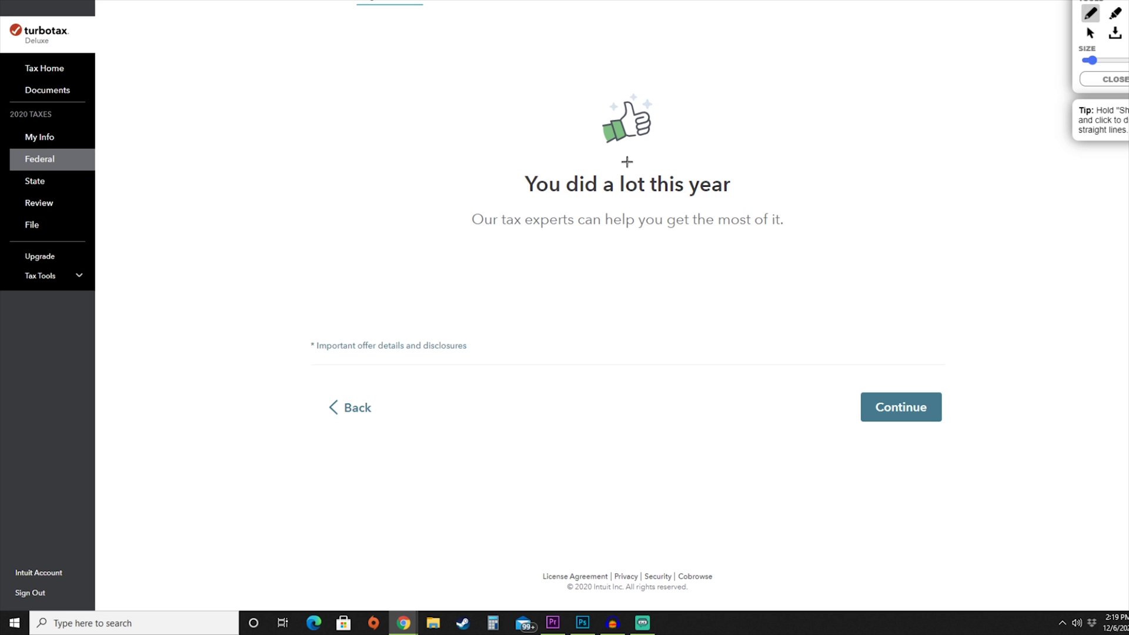
# Mark the 'You did a lot this year' heading and proceed past that page
pyautogui.moveTo(535, 203); pyautogui.dragTo(768, 201)
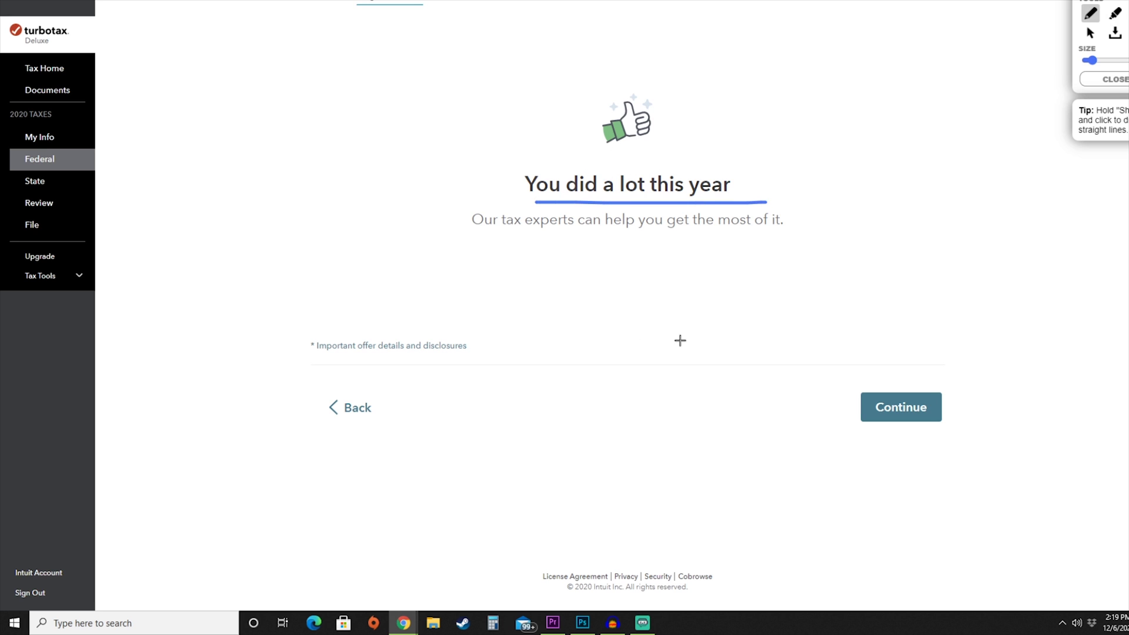
pyautogui.moveTo(881, 370)
pyautogui.mouseDown()
pyautogui.moveTo(824, 415)
pyautogui.moveTo(862, 388)
pyautogui.mouseUp()
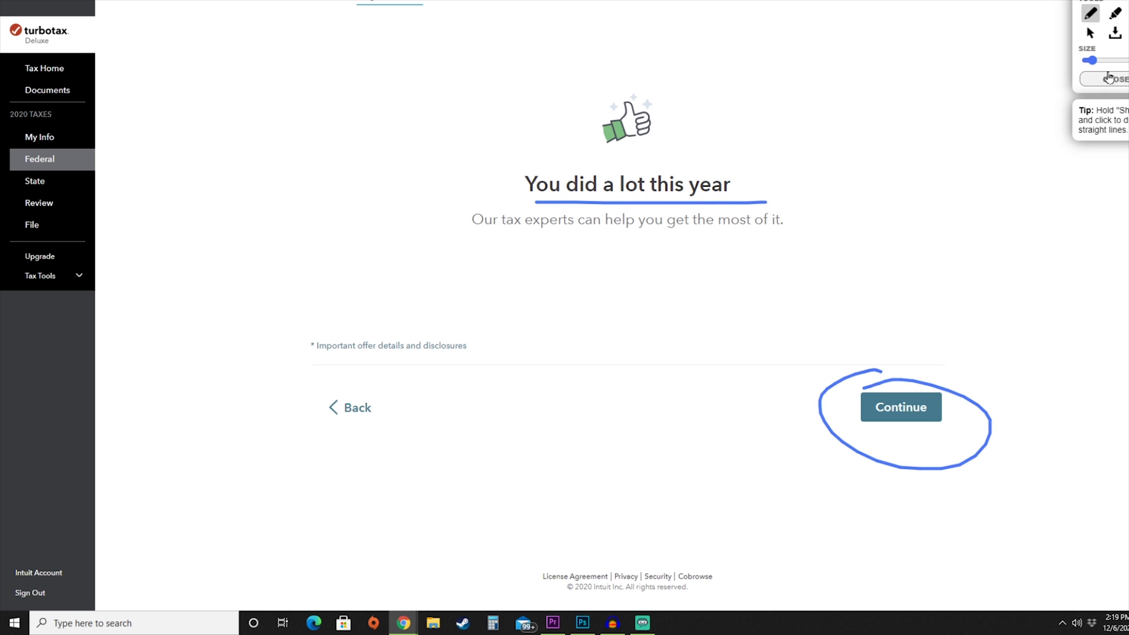
pyautogui.click(1089, 34)
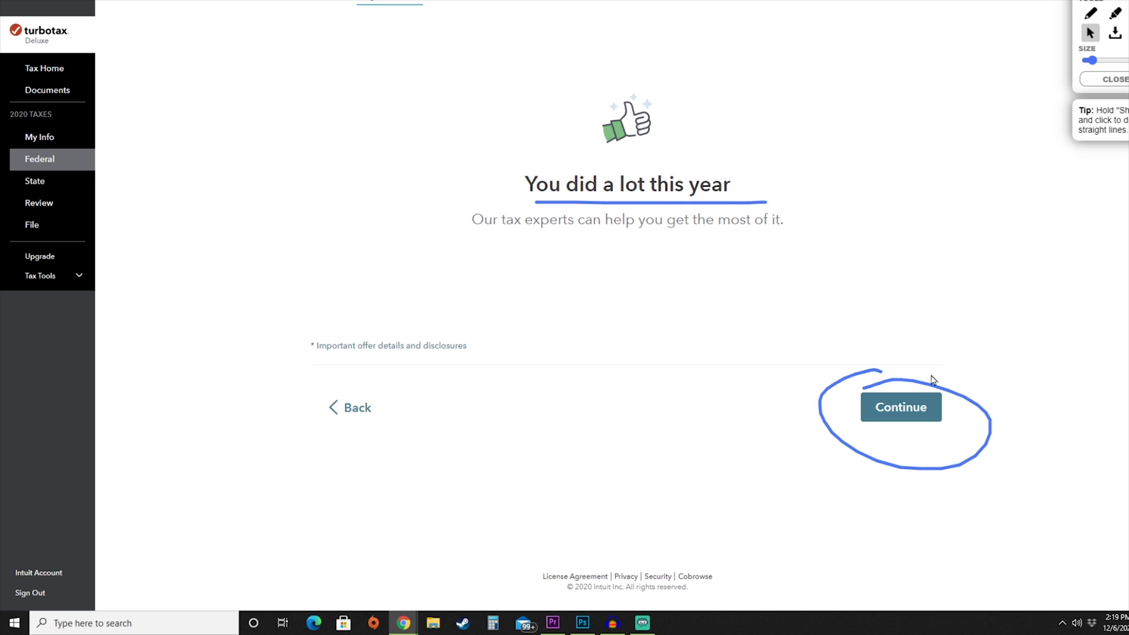
pyautogui.click(888, 417)
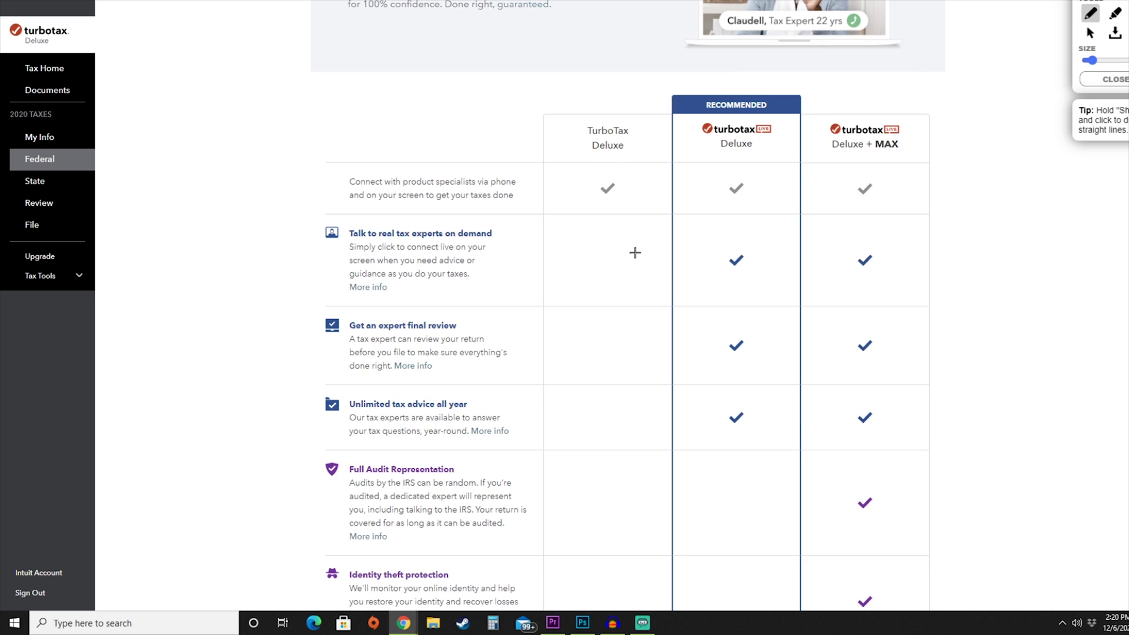
# Compare the Live Deluxe and MAX options, decline the upgrade with No thanks, and underline the experts heading
pyautogui.scroll(-8, 683, 207)
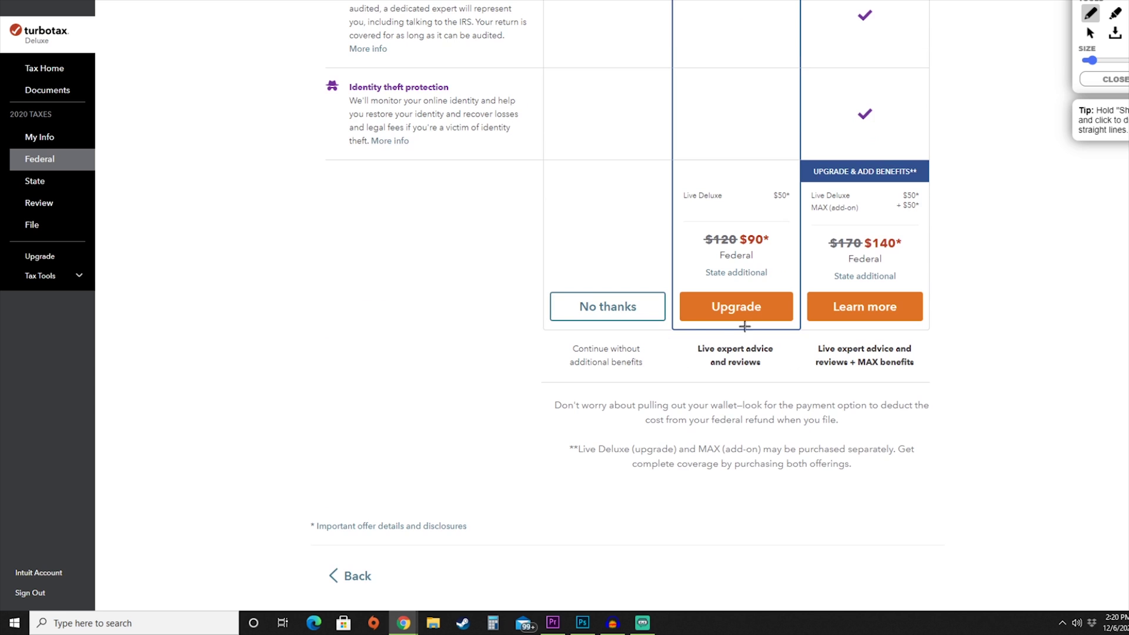
pyautogui.moveTo(551, 326)
pyautogui.mouseDown()
pyautogui.moveTo(612, 277)
pyautogui.moveTo(591, 325)
pyautogui.mouseUp()
pyautogui.moveTo(737, 292)
pyautogui.mouseDown()
pyautogui.moveTo(803, 306)
pyautogui.moveTo(757, 290)
pyautogui.mouseUp()
pyautogui.moveTo(903, 287)
pyautogui.mouseDown()
pyautogui.moveTo(829, 338)
pyautogui.moveTo(836, 276)
pyautogui.mouseUp()
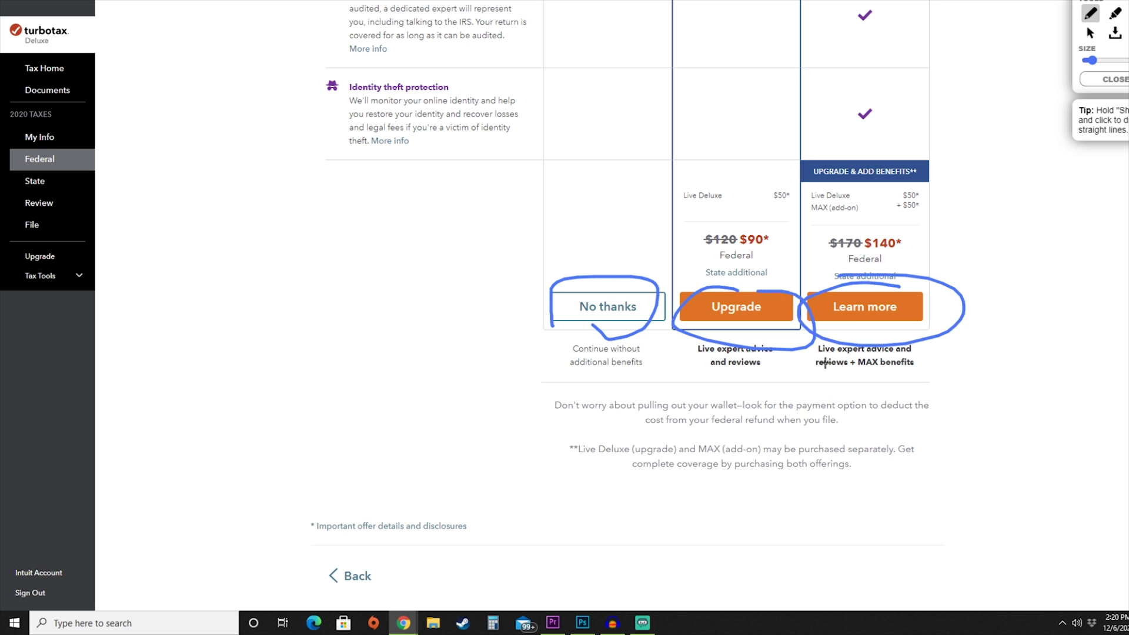
pyautogui.moveTo(619, 226); pyautogui.dragTo(620, 281)
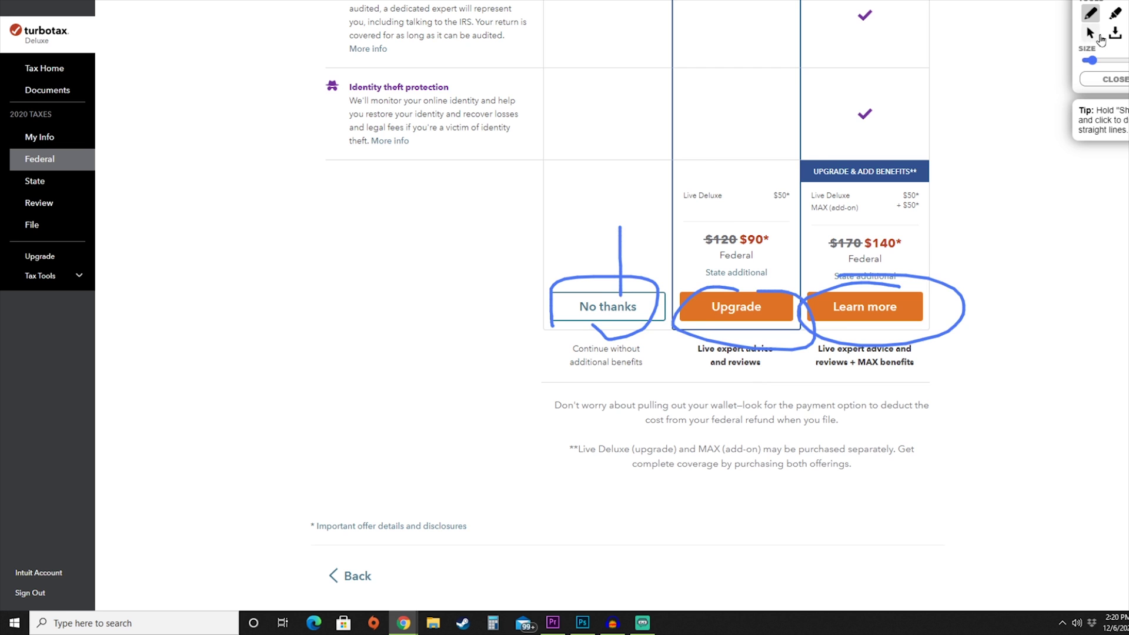
pyautogui.click(1091, 32)
pyautogui.click(608, 306)
pyautogui.moveTo(566, 183); pyautogui.dragTo(815, 185)
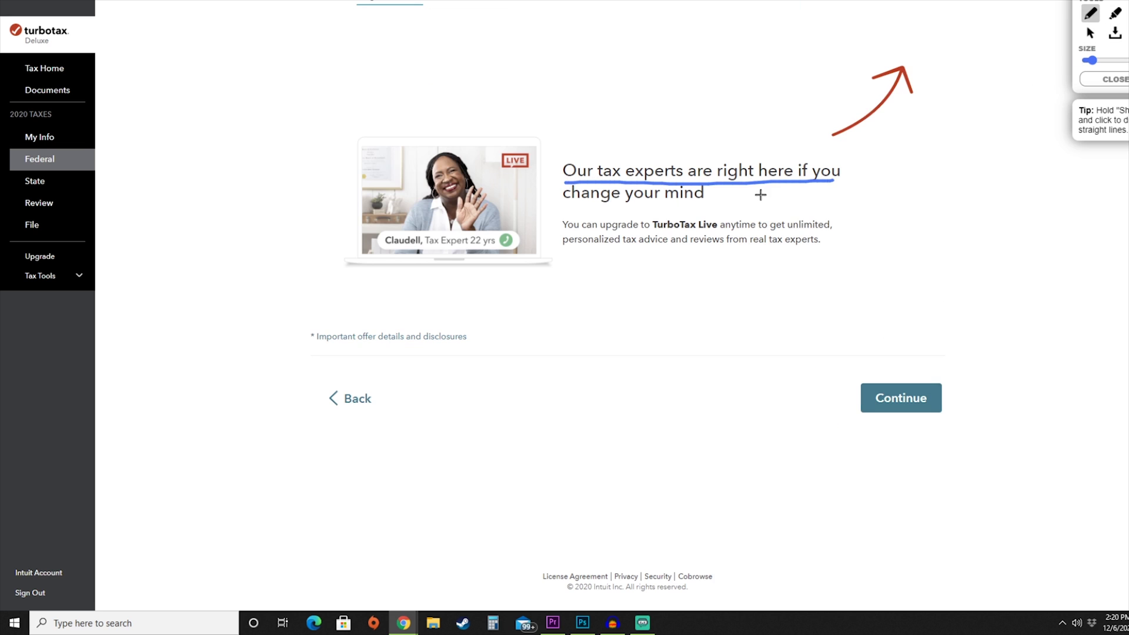
pyautogui.moveTo(561, 207); pyautogui.dragTo(700, 207)
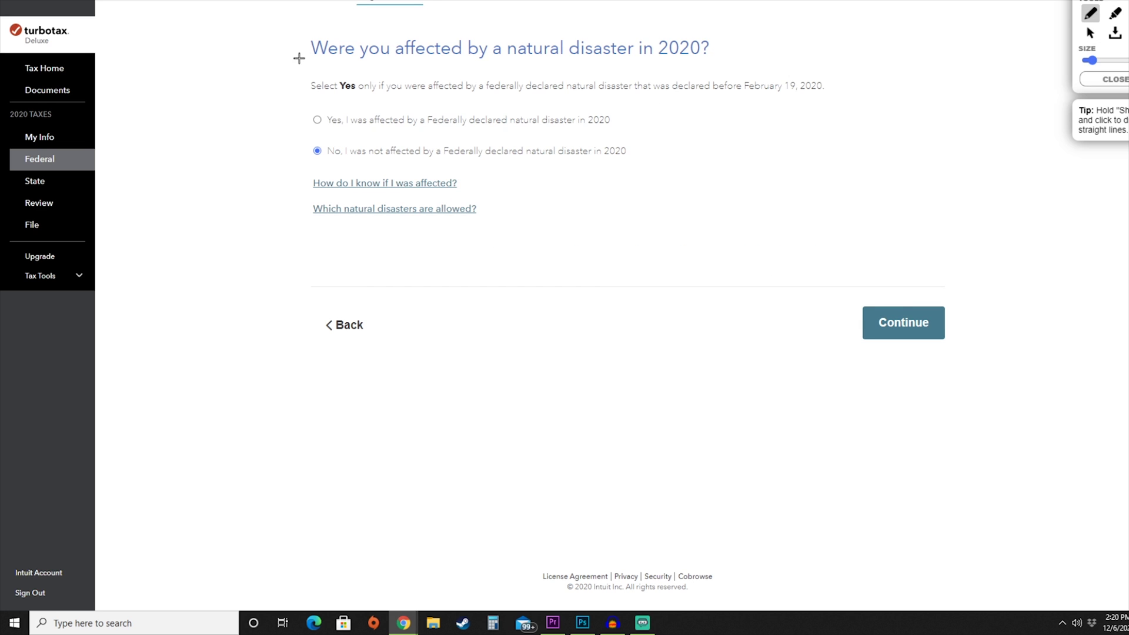
# Annotate the natural disaster question, keep No and continue, then underline the virtual currency question
pyautogui.moveTo(309, 62); pyautogui.dragTo(712, 59)
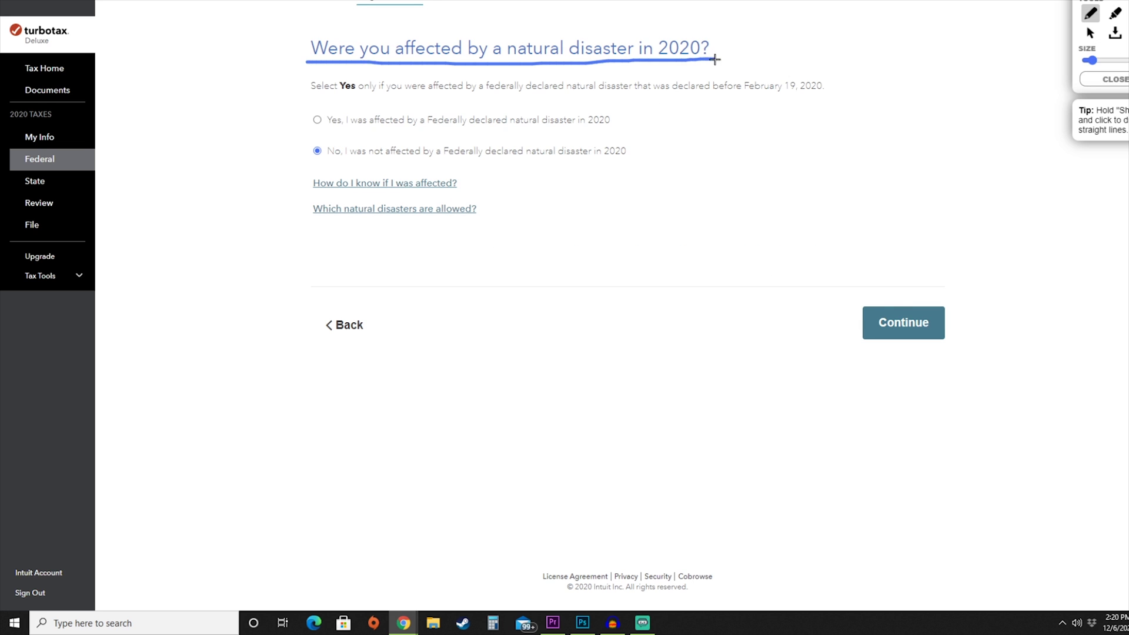
pyautogui.moveTo(319, 112)
pyautogui.mouseDown()
pyautogui.moveTo(301, 125)
pyautogui.moveTo(328, 110)
pyautogui.moveTo(299, 154)
pyautogui.moveTo(320, 140)
pyautogui.mouseUp()
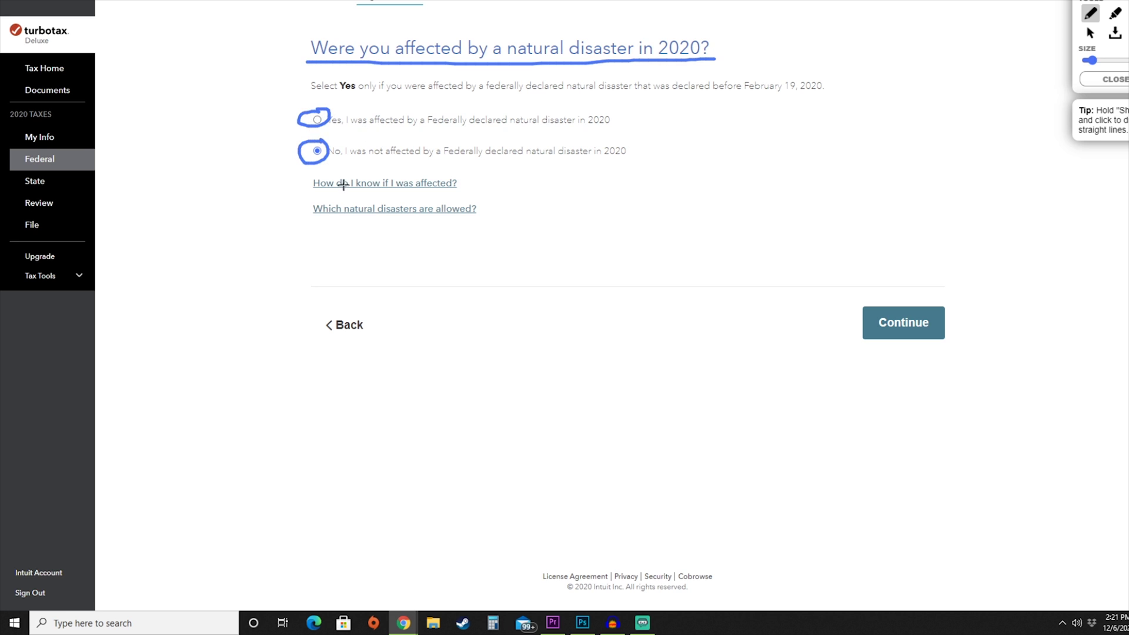
pyautogui.moveTo(307, 195)
pyautogui.mouseDown()
pyautogui.moveTo(469, 188)
pyautogui.moveTo(411, 172)
pyautogui.moveTo(306, 185)
pyautogui.moveTo(306, 212)
pyautogui.moveTo(423, 231)
pyautogui.moveTo(473, 203)
pyautogui.moveTo(350, 198)
pyautogui.mouseUp()
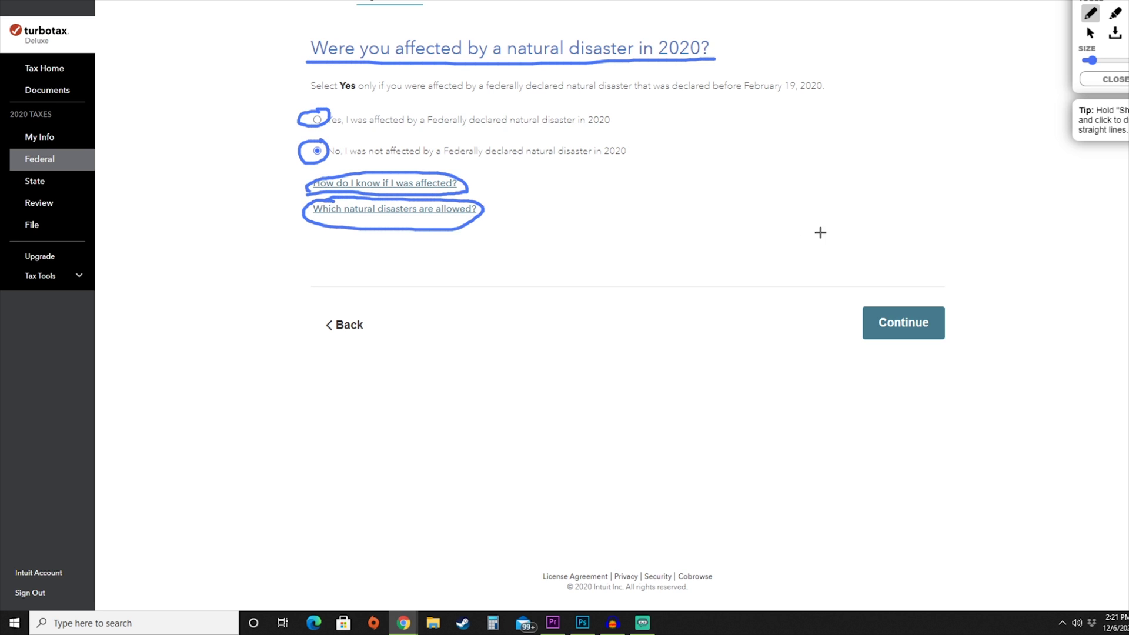
pyautogui.moveTo(916, 293)
pyautogui.mouseDown()
pyautogui.moveTo(855, 348)
pyautogui.moveTo(918, 288)
pyautogui.mouseUp()
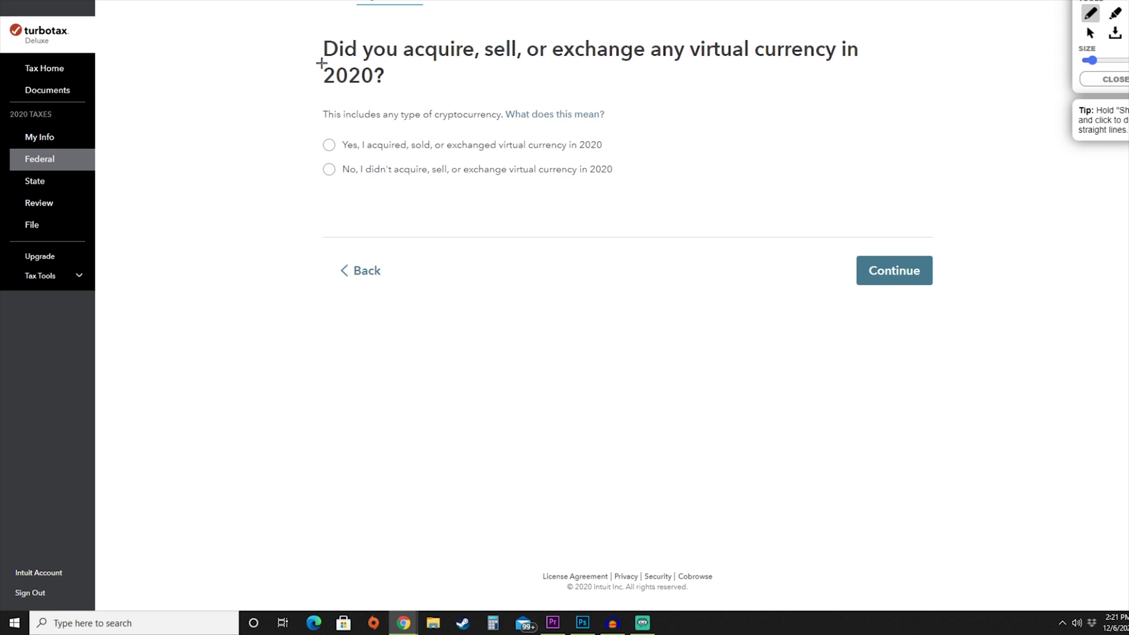
pyautogui.moveTo(320, 61); pyautogui.dragTo(859, 57)
pyautogui.moveTo(317, 94); pyautogui.dragTo(401, 93)
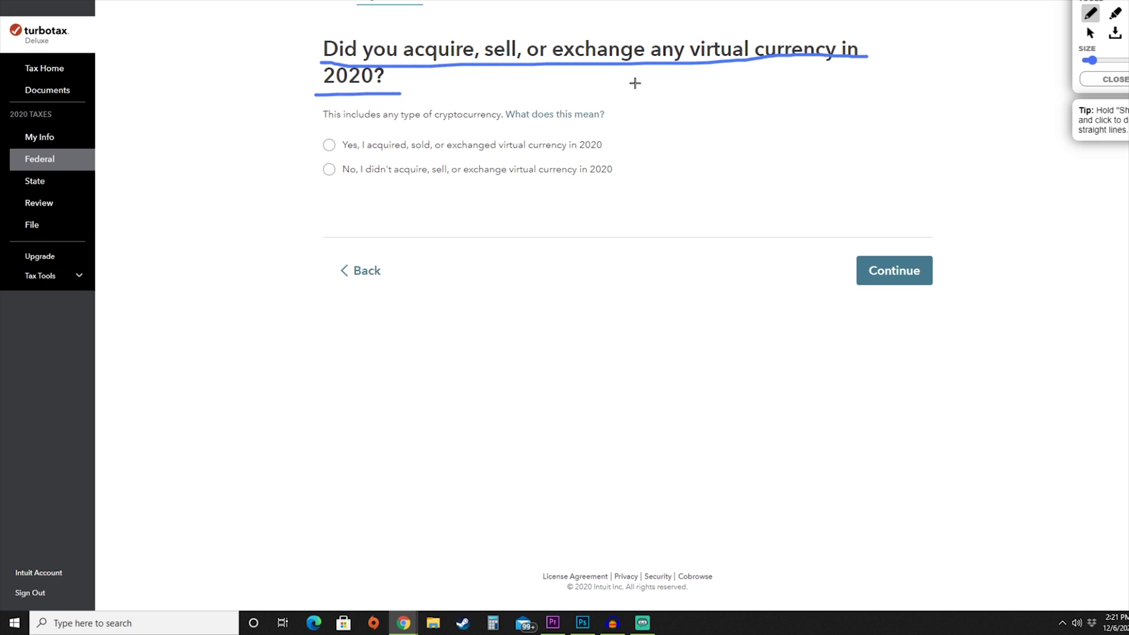
# Mark the virtual currency explanation and answer choices, select No, and continue
pyautogui.moveTo(538, 103)
pyautogui.mouseDown()
pyautogui.moveTo(513, 105)
pyautogui.moveTo(523, 126)
pyautogui.moveTo(606, 124)
pyautogui.moveTo(584, 102)
pyautogui.moveTo(534, 101)
pyautogui.mouseUp()
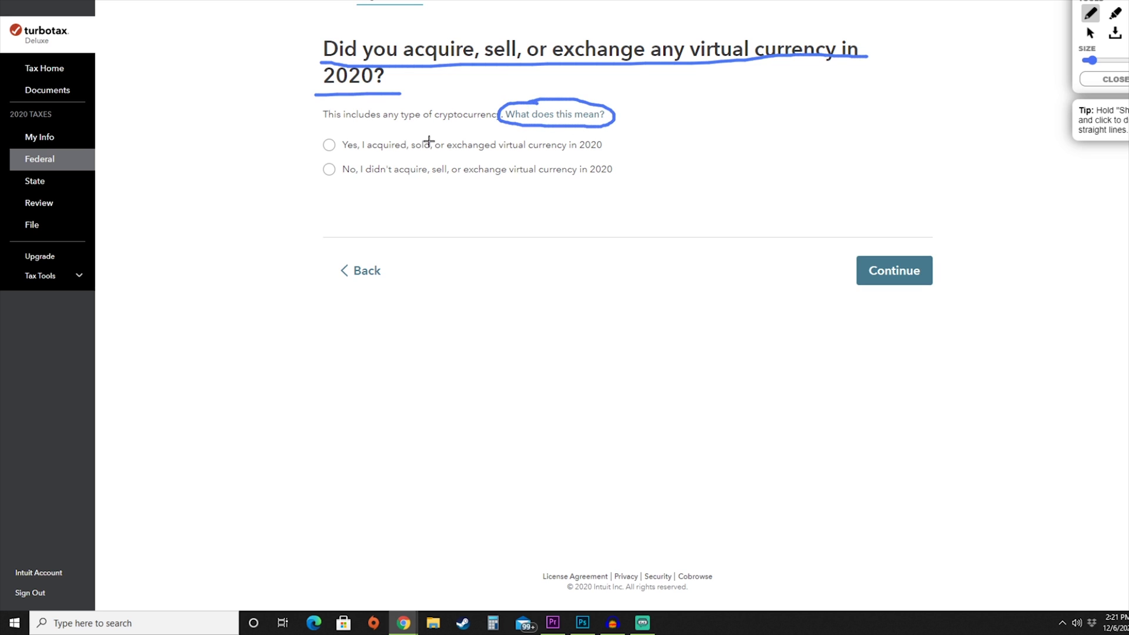
pyautogui.moveTo(330, 135)
pyautogui.mouseDown()
pyautogui.moveTo(349, 176)
pyautogui.moveTo(313, 133)
pyautogui.mouseUp()
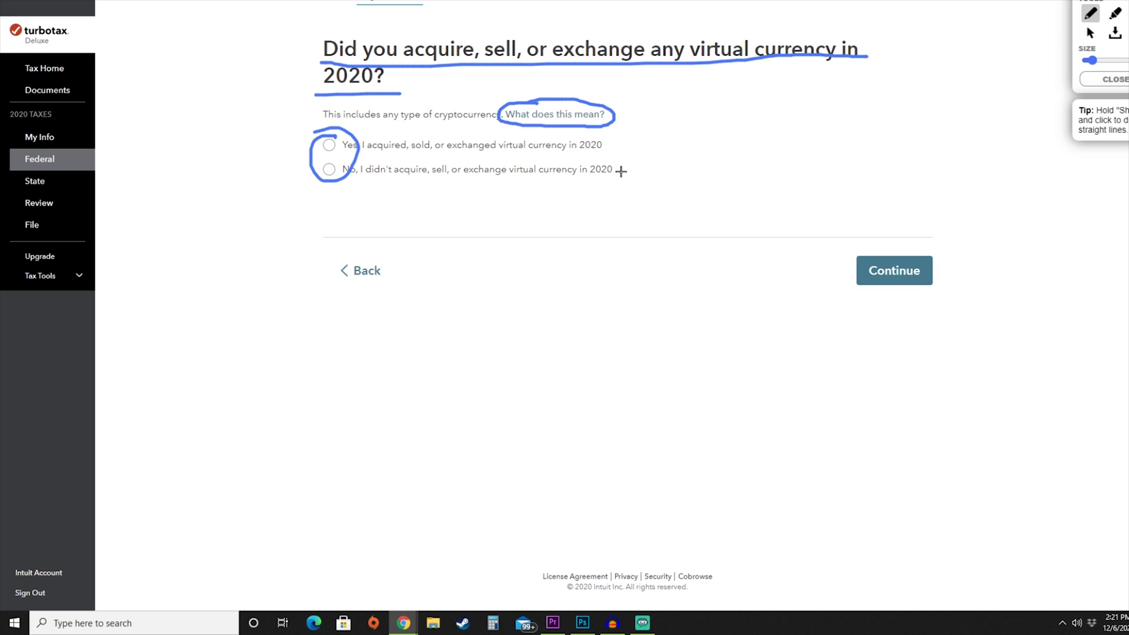
pyautogui.moveTo(617, 171); pyautogui.dragTo(655, 171)
pyautogui.moveTo(920, 238)
pyautogui.mouseDown()
pyautogui.moveTo(839, 293)
pyautogui.moveTo(916, 238)
pyautogui.mouseUp()
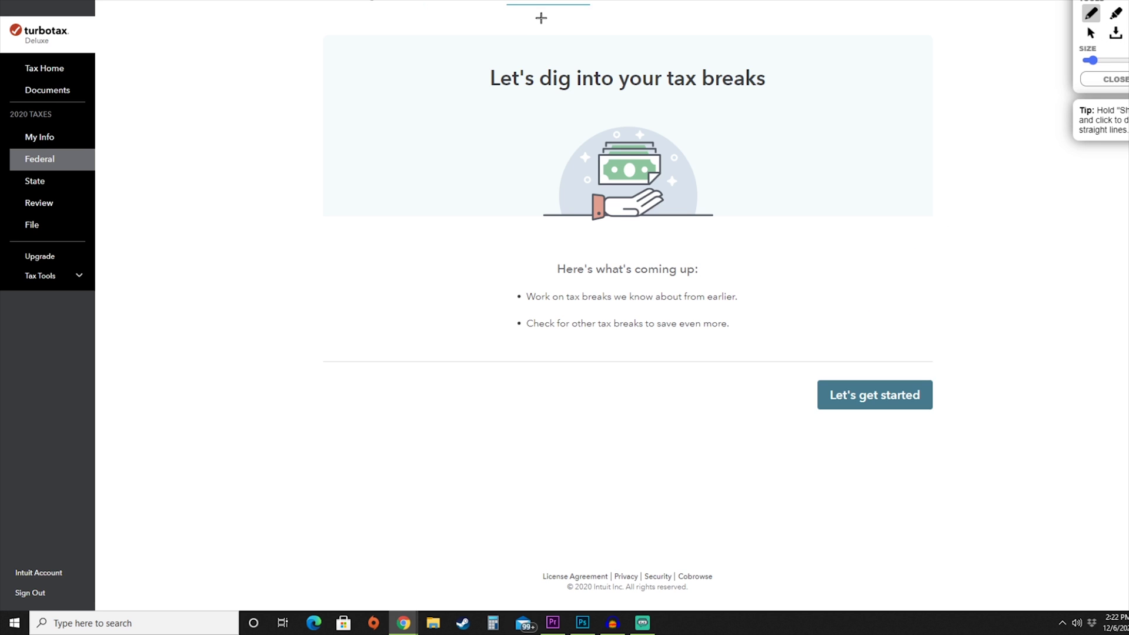
pyautogui.moveTo(541, 17)
pyautogui.mouseDown()
pyautogui.moveTo(499, 8)
pyautogui.moveTo(600, 3)
pyautogui.mouseUp()
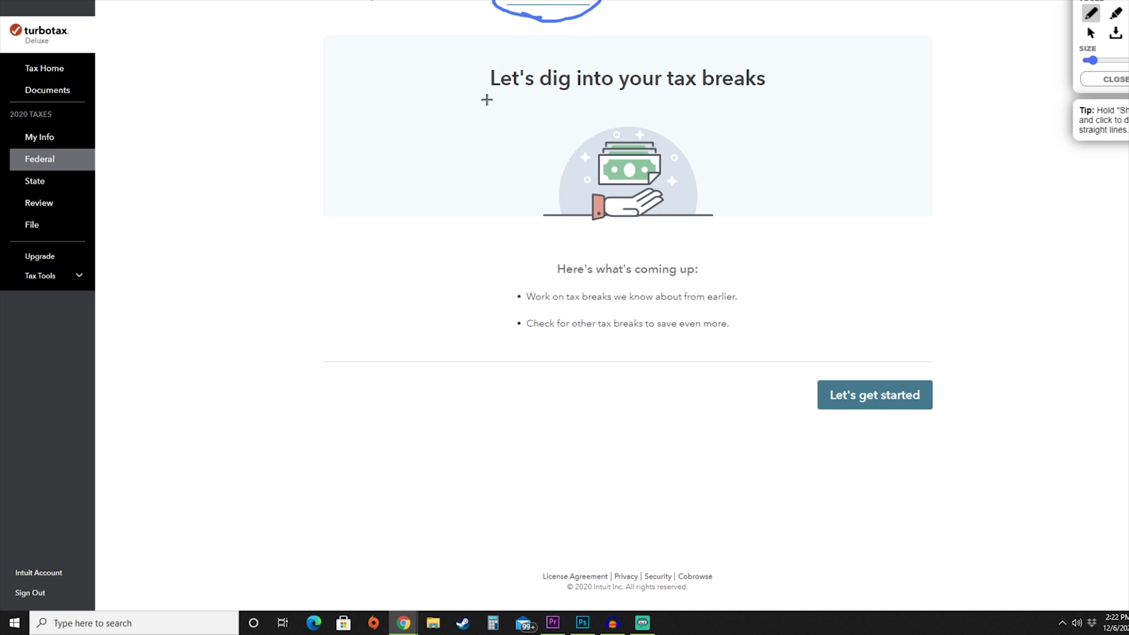
# Annotate the tax breaks intro and its two bullets, start it, and underline the 2020 other tax breaks heading
pyautogui.moveTo(488, 98); pyautogui.dragTo(782, 97)
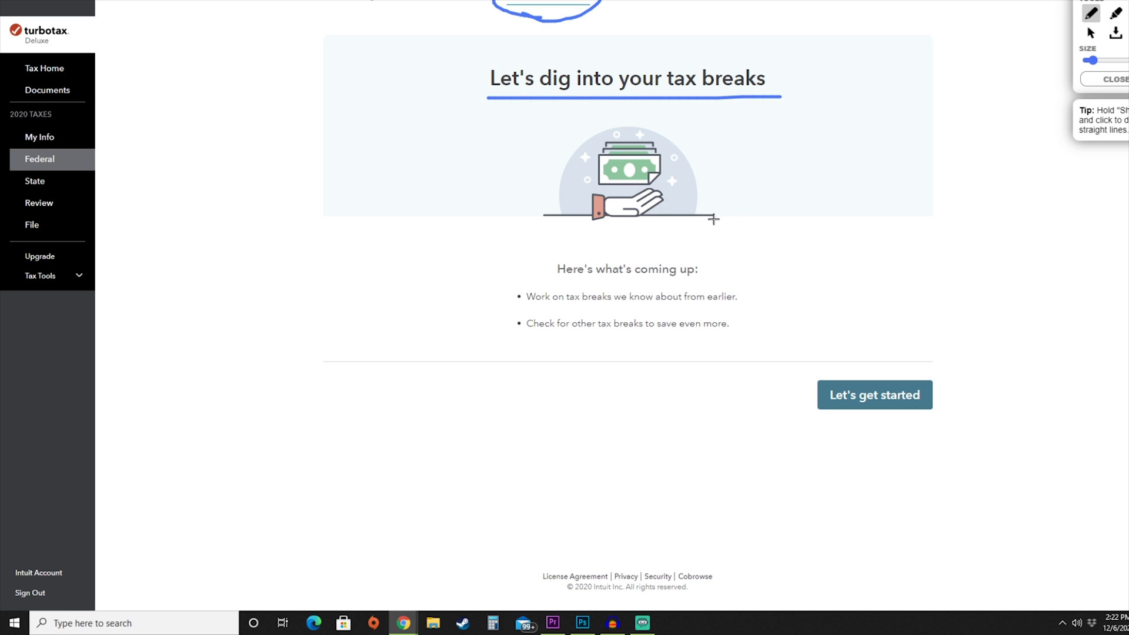
pyautogui.moveTo(553, 287)
pyautogui.mouseDown()
pyautogui.moveTo(533, 289)
pyautogui.moveTo(620, 316)
pyautogui.moveTo(742, 292)
pyautogui.moveTo(540, 286)
pyautogui.moveTo(553, 353)
pyautogui.moveTo(732, 332)
pyautogui.moveTo(700, 318)
pyautogui.mouseUp()
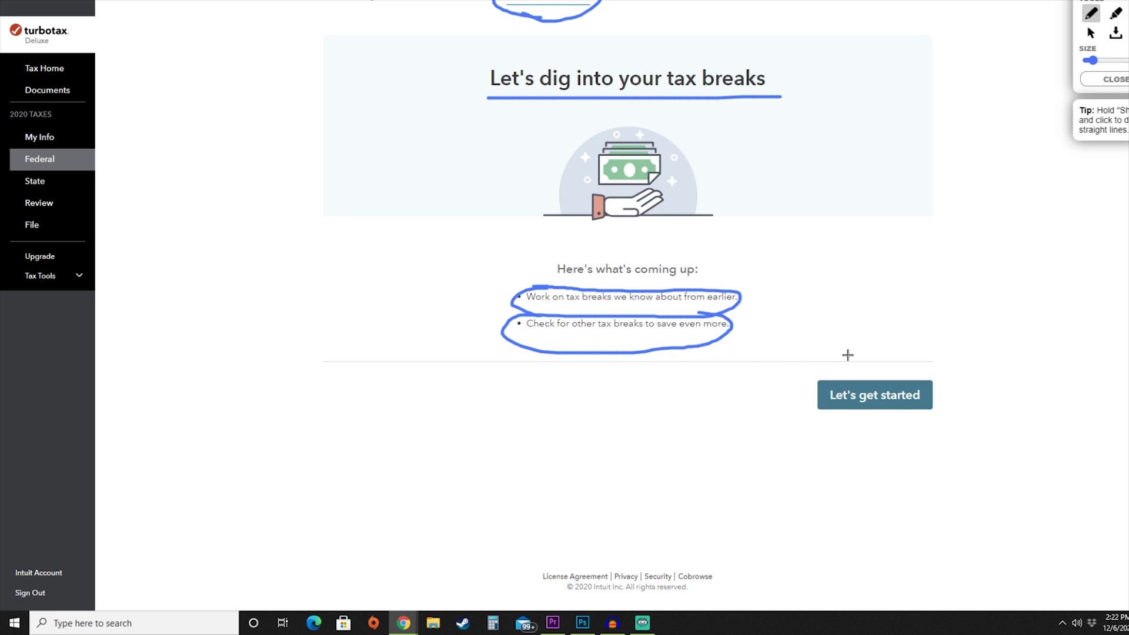
pyautogui.moveTo(923, 363)
pyautogui.mouseDown()
pyautogui.moveTo(826, 367)
pyautogui.moveTo(879, 427)
pyautogui.moveTo(907, 361)
pyautogui.mouseUp()
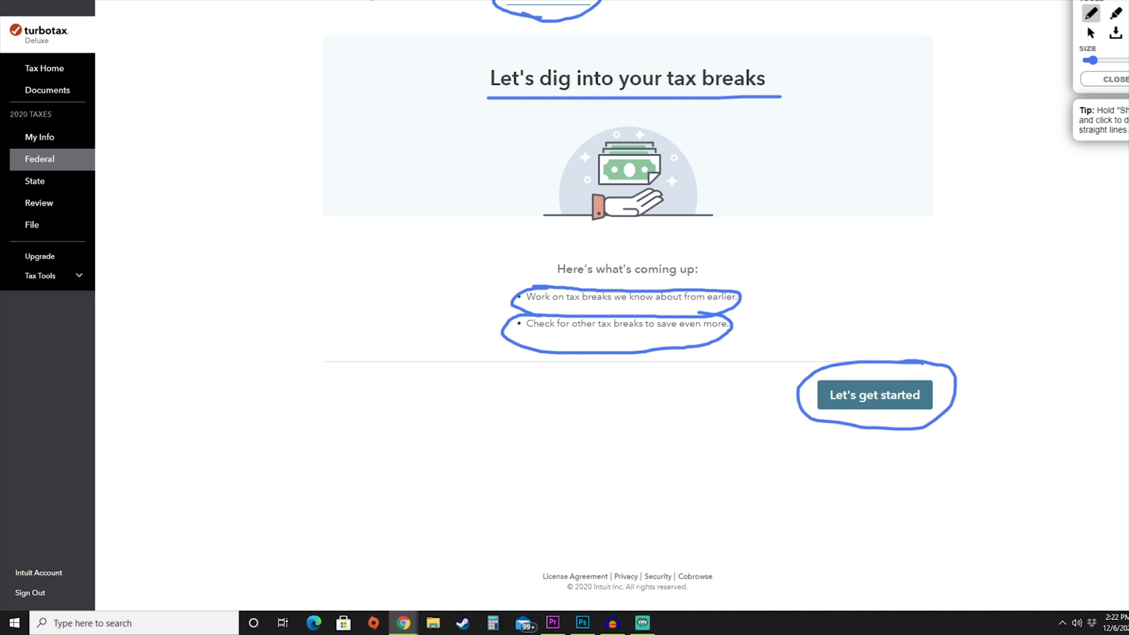
pyautogui.moveTo(380, 73); pyautogui.dragTo(865, 59)
pyautogui.moveTo(597, 87); pyautogui.dragTo(659, 89)
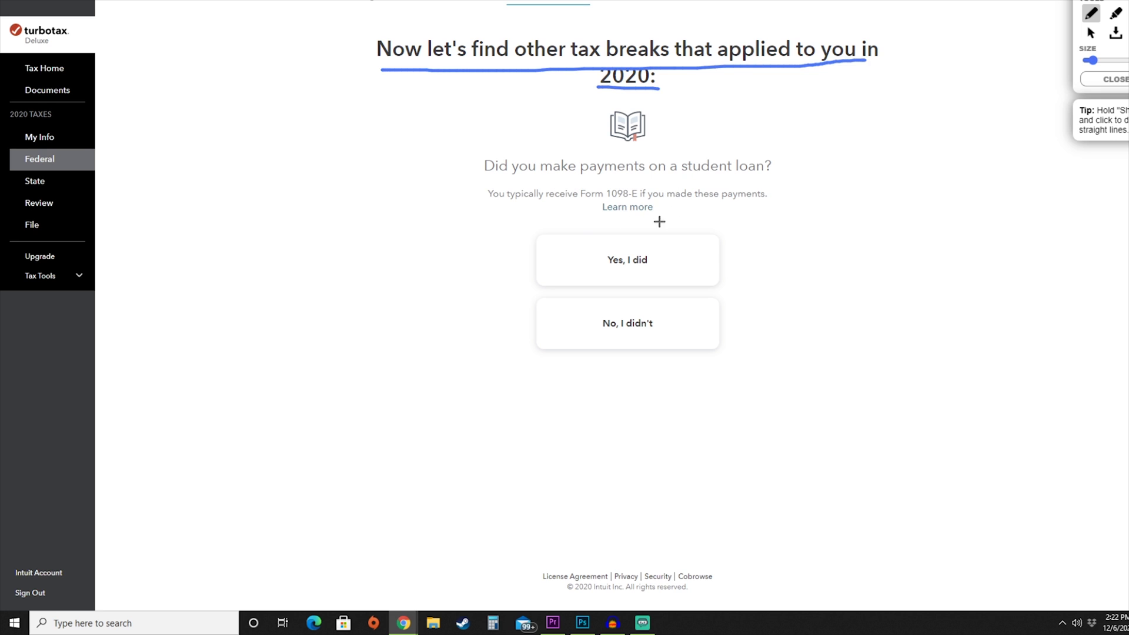
# Answer No to the student loan payments and college expenses questions
pyautogui.moveTo(628, 230)
pyautogui.mouseDown()
pyautogui.moveTo(630, 294)
pyautogui.moveTo(600, 235)
pyautogui.mouseUp()
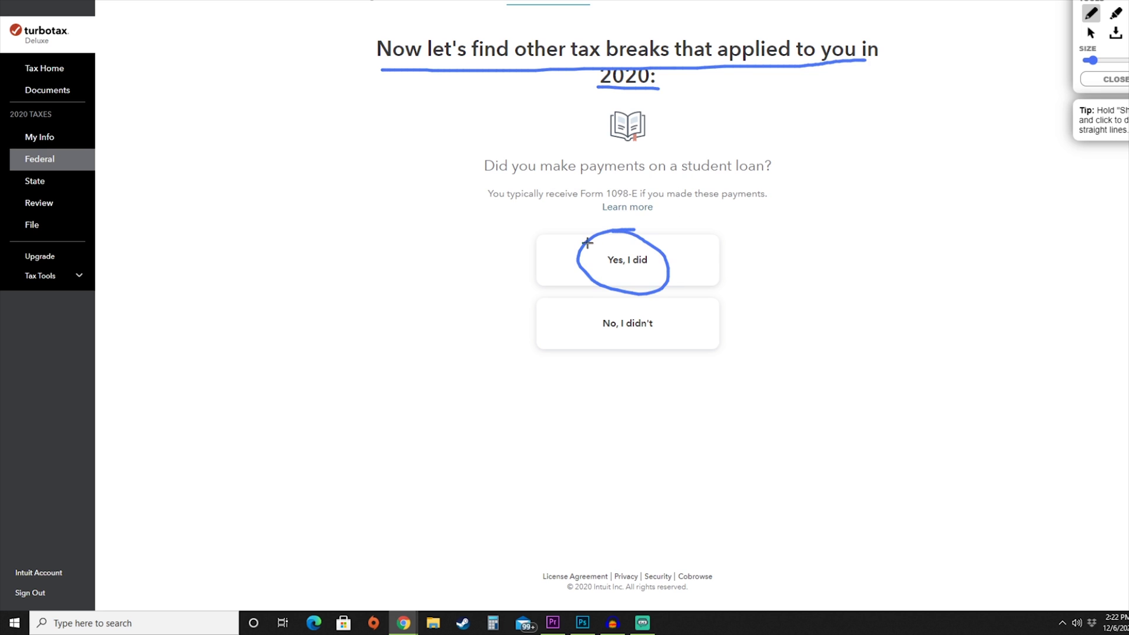
pyautogui.moveTo(667, 322)
pyautogui.mouseDown()
pyautogui.moveTo(647, 311)
pyautogui.moveTo(629, 350)
pyautogui.moveTo(664, 346)
pyautogui.mouseUp()
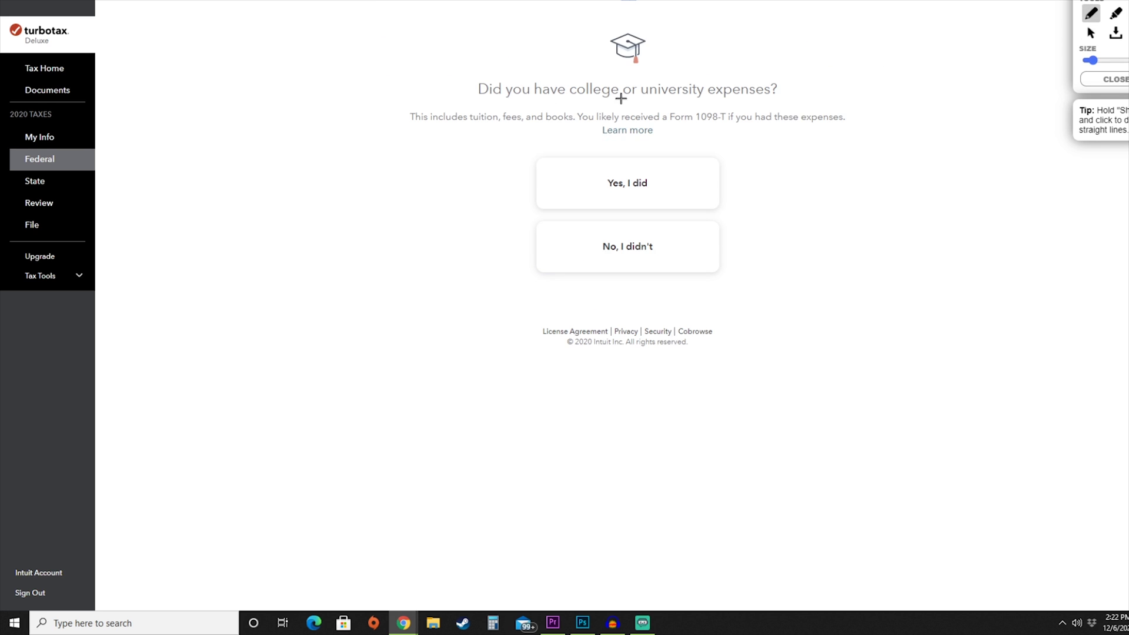
pyautogui.moveTo(484, 103); pyautogui.dragTo(777, 99)
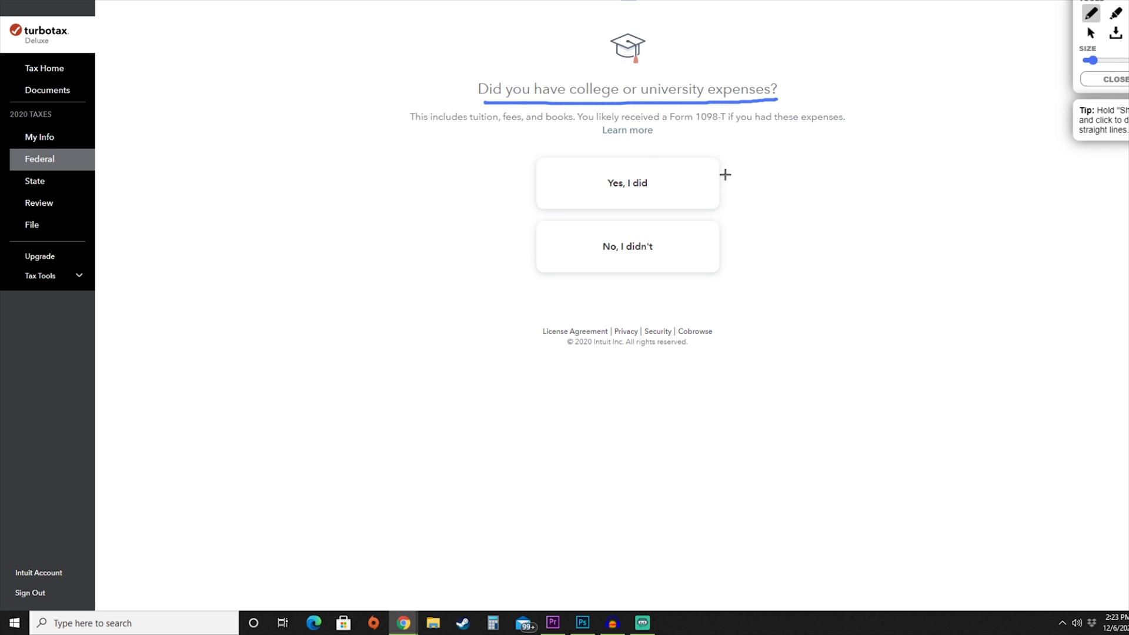
pyautogui.moveTo(663, 171)
pyautogui.mouseDown()
pyautogui.moveTo(583, 177)
pyautogui.moveTo(663, 170)
pyautogui.mouseUp()
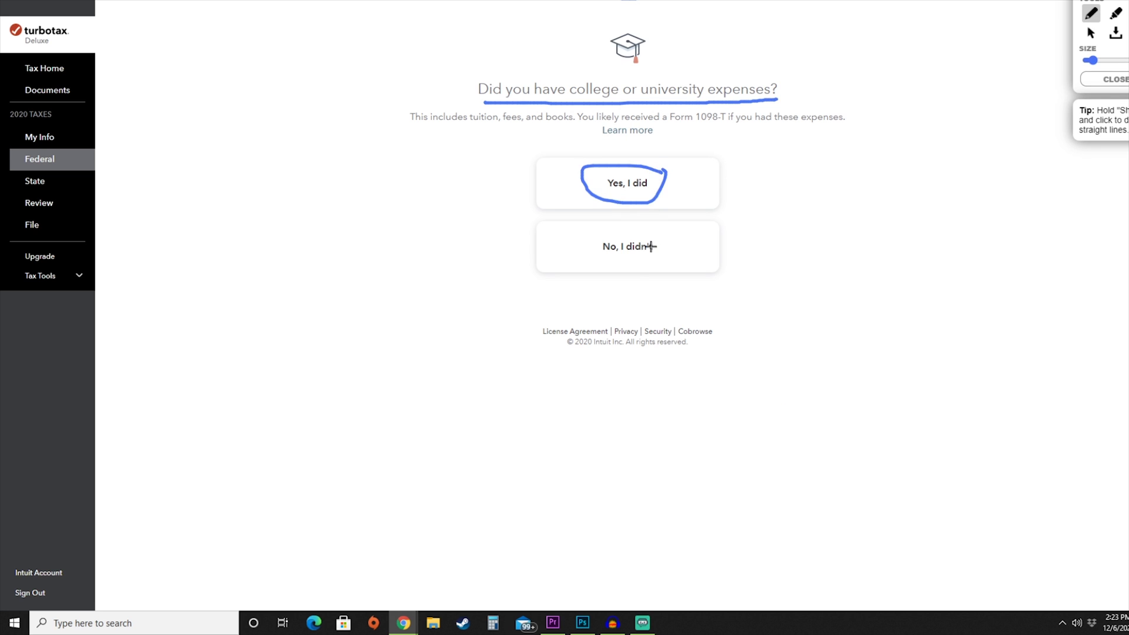
pyautogui.click(643, 229)
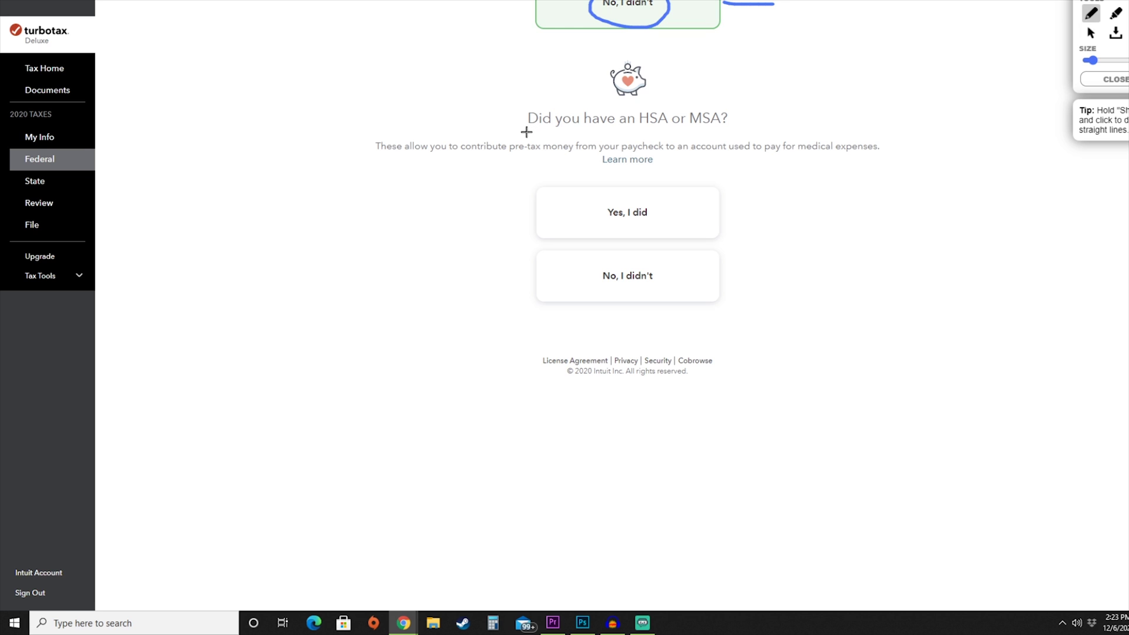
# Answer No to the HSA/MSA, IRA contribution and qualified retirement plan questions
pyautogui.moveTo(526, 132); pyautogui.dragTo(729, 131)
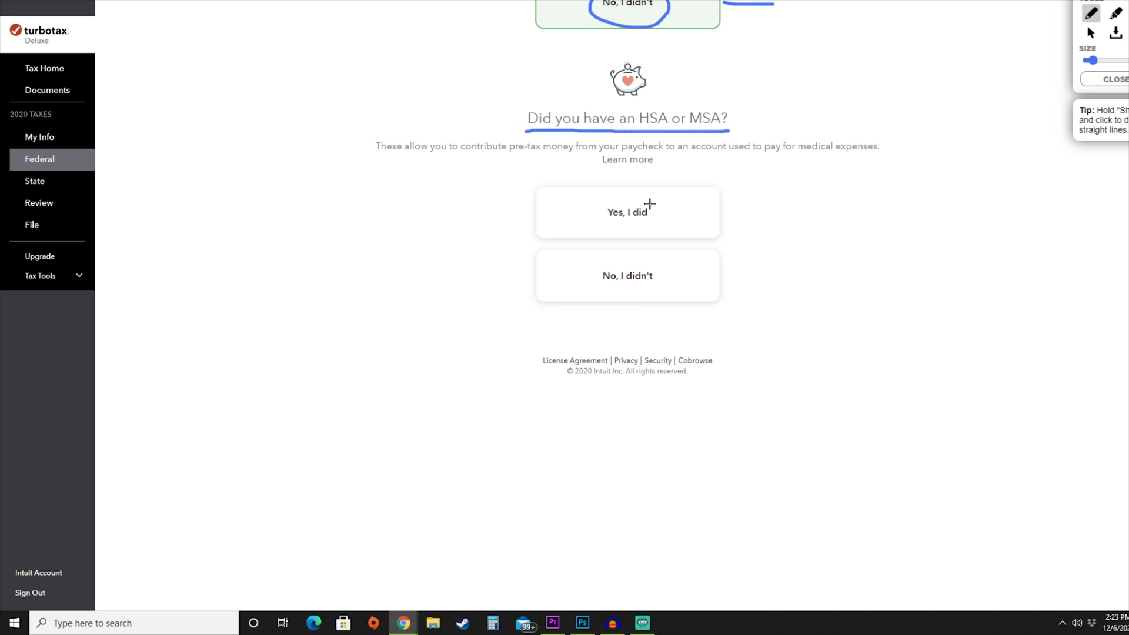
pyautogui.moveTo(650, 202)
pyautogui.mouseDown()
pyautogui.moveTo(614, 193)
pyautogui.moveTo(613, 295)
pyautogui.moveTo(645, 197)
pyautogui.moveTo(629, 190)
pyautogui.mouseUp()
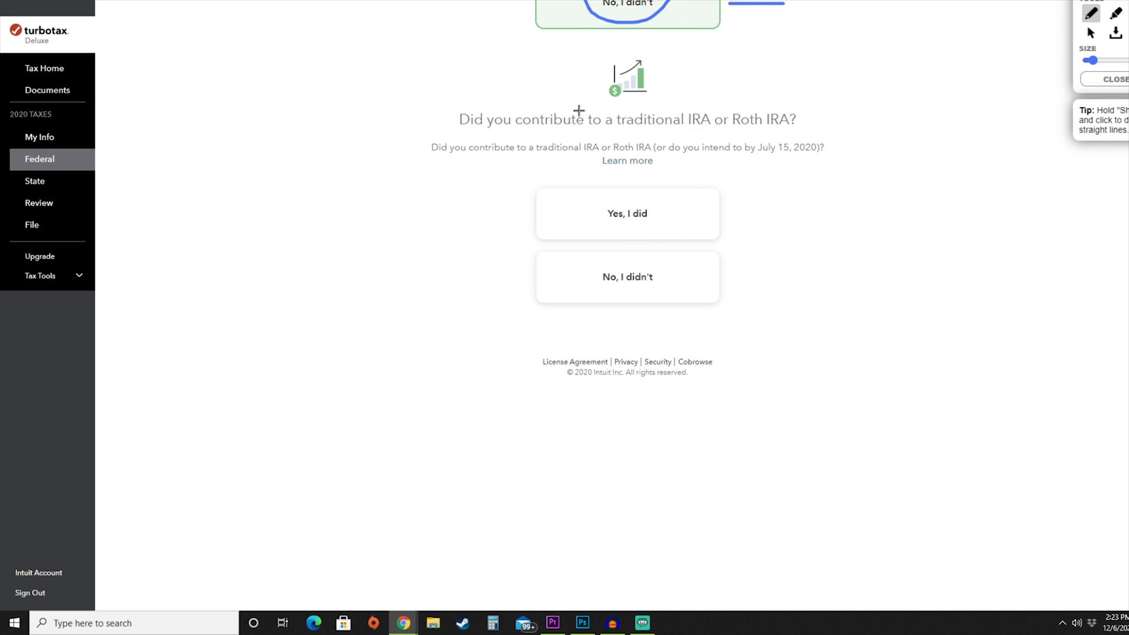
pyautogui.moveTo(458, 131); pyautogui.dragTo(803, 127)
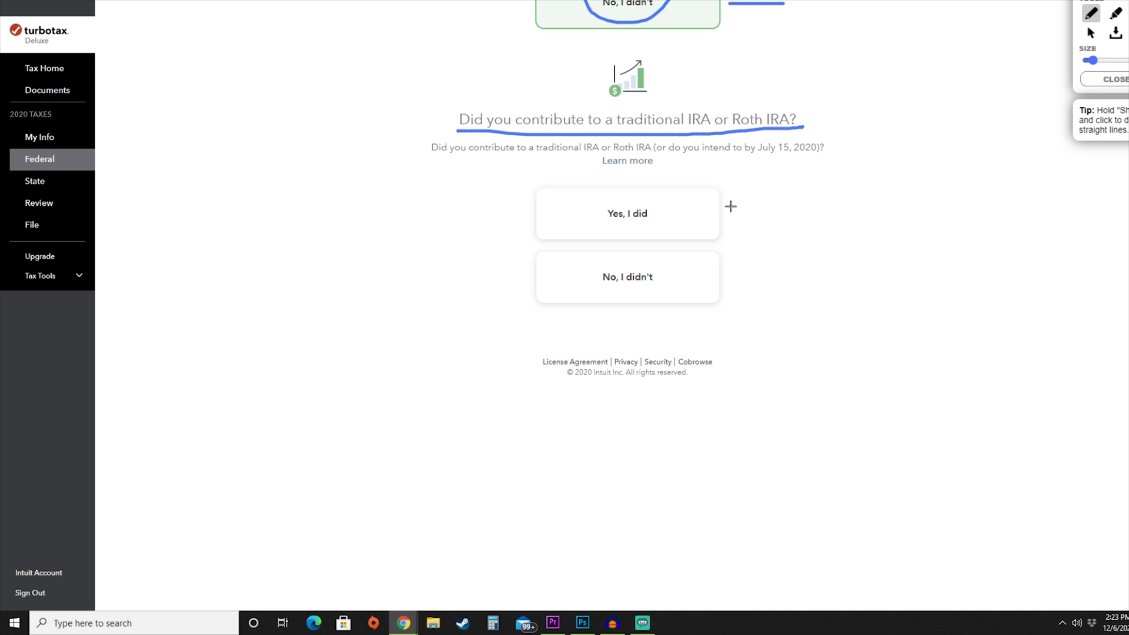
pyautogui.moveTo(684, 208)
pyautogui.mouseDown()
pyautogui.moveTo(611, 212)
pyautogui.moveTo(652, 283)
pyautogui.moveTo(658, 204)
pyautogui.mouseUp()
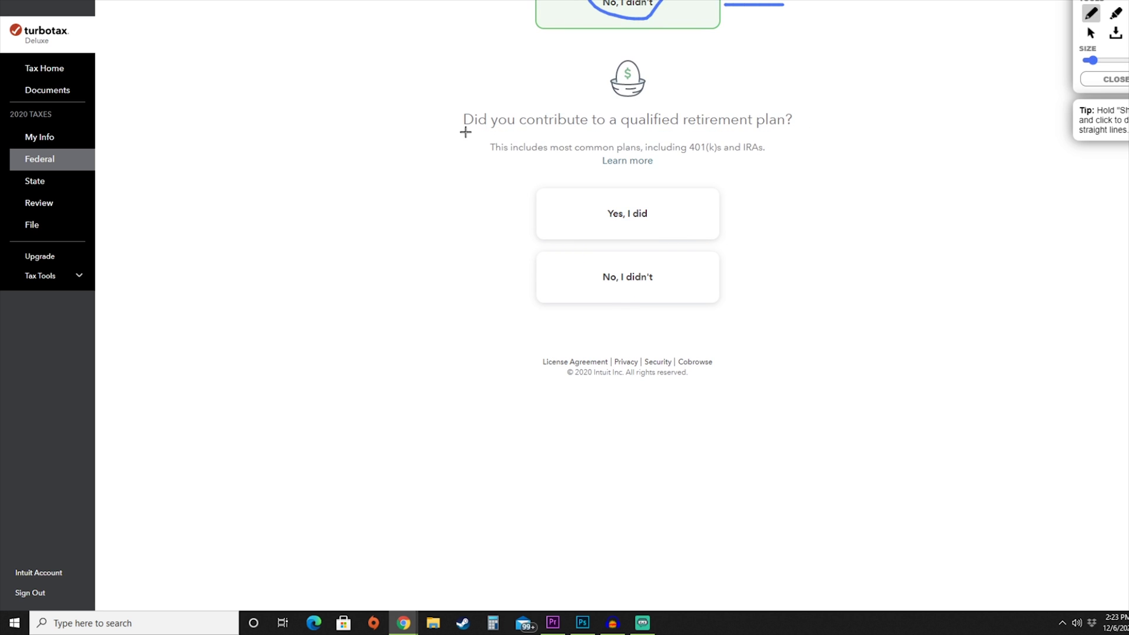
pyautogui.moveTo(466, 131); pyautogui.dragTo(789, 129)
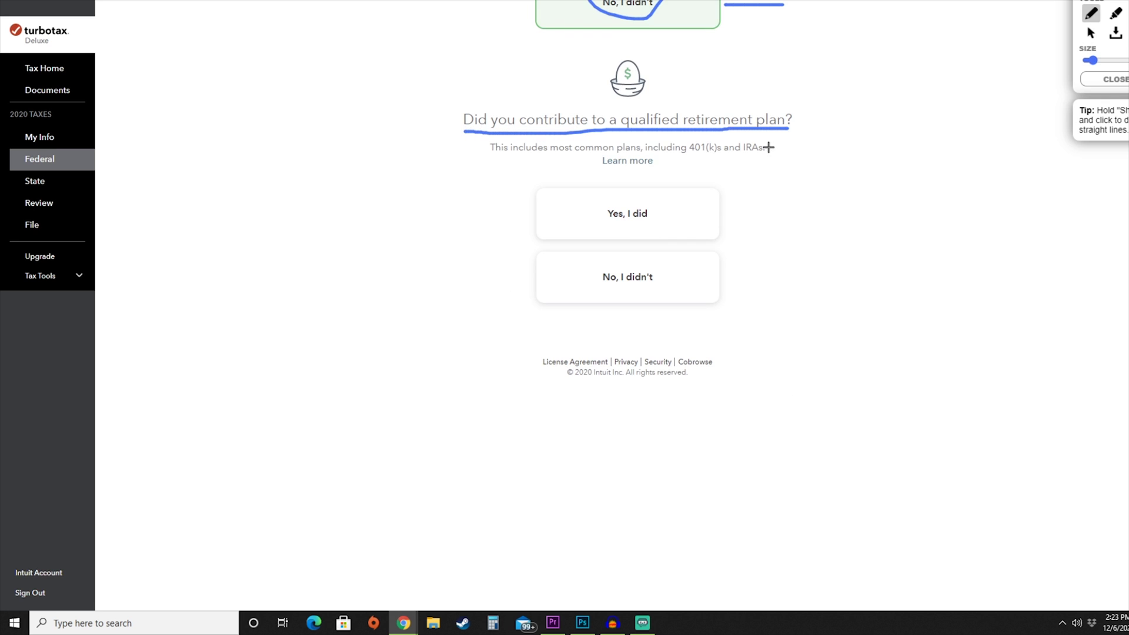
pyautogui.moveTo(687, 206)
pyautogui.mouseDown()
pyautogui.moveTo(567, 221)
pyautogui.moveTo(628, 295)
pyautogui.moveTo(697, 218)
pyautogui.moveTo(684, 203)
pyautogui.mouseUp()
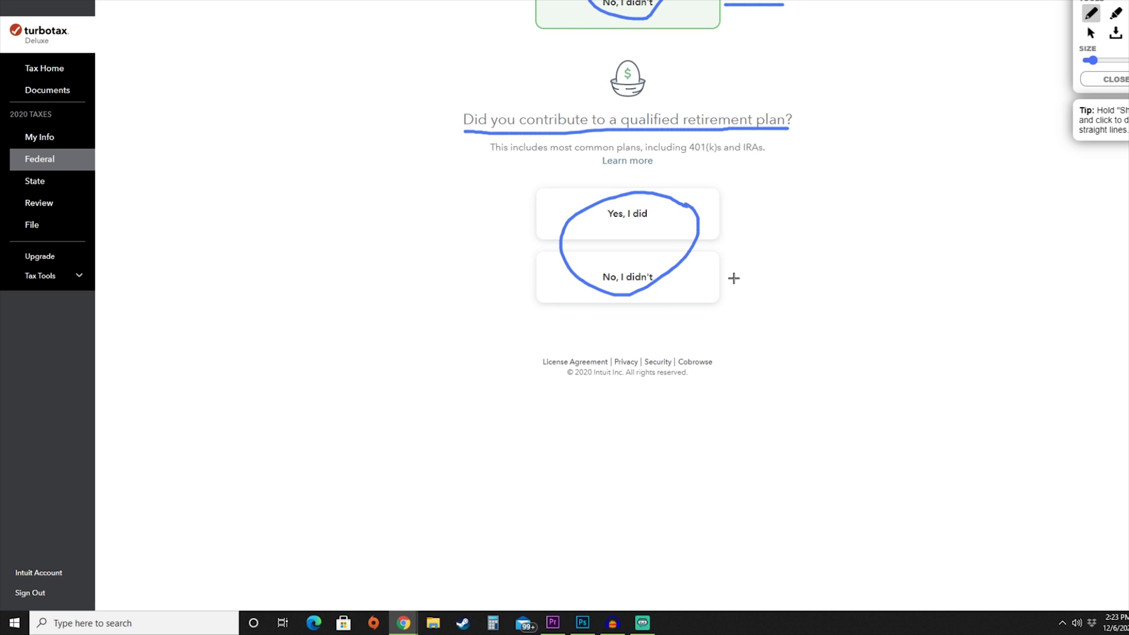
pyautogui.moveTo(731, 279); pyautogui.dragTo(805, 277)
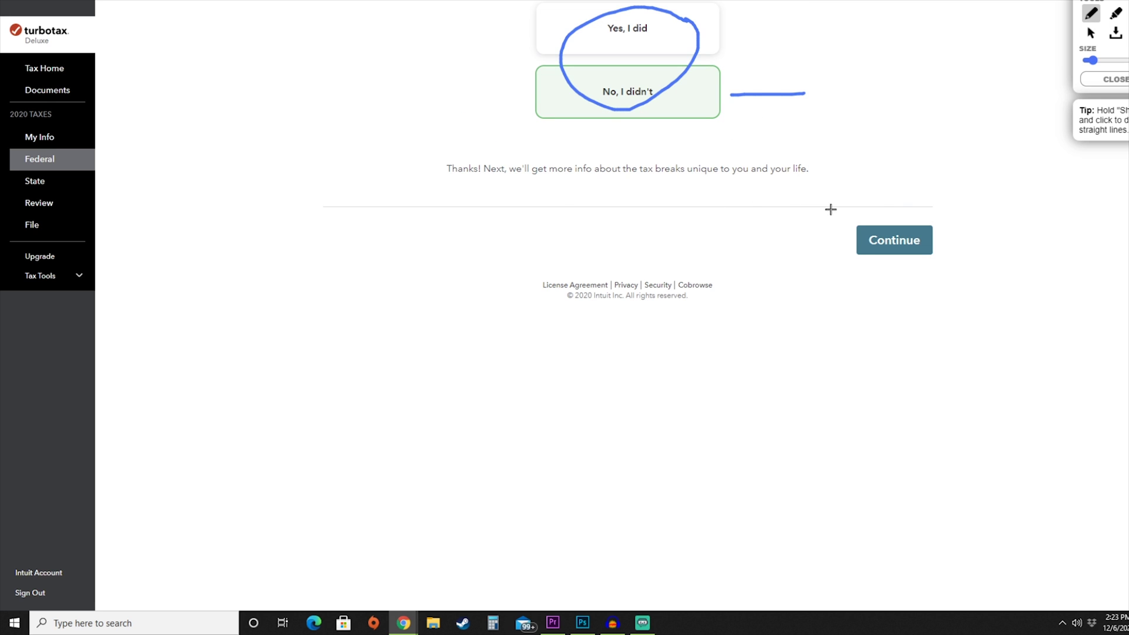
pyautogui.moveTo(900, 207)
pyautogui.mouseDown()
pyautogui.moveTo(829, 235)
pyautogui.moveTo(930, 263)
pyautogui.moveTo(903, 200)
pyautogui.moveTo(886, 206)
pyautogui.mouseUp()
pyautogui.moveTo(541, 116); pyautogui.dragTo(718, 117)
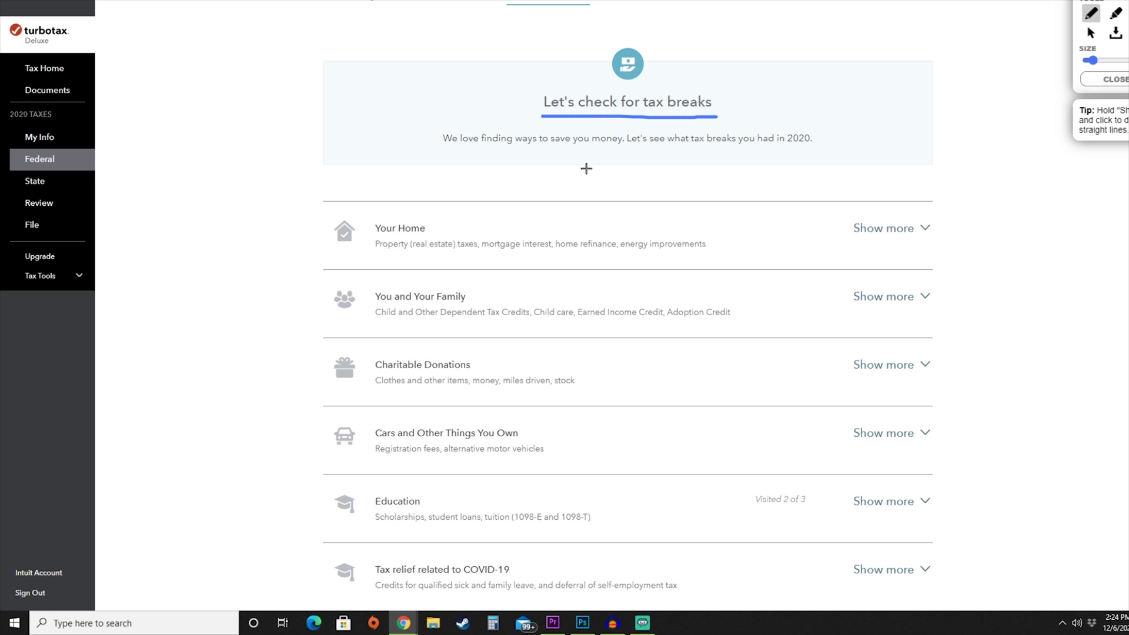
# Go over the tax break categories, from Your Home through Other Deductions and Credits
pyautogui.scroll(-2, 447, 247)
pyautogui.moveTo(418, 134)
pyautogui.mouseDown()
pyautogui.moveTo(368, 136)
pyautogui.moveTo(412, 126)
pyautogui.mouseUp()
pyautogui.moveTo(438, 202); pyautogui.dragTo(393, 195)
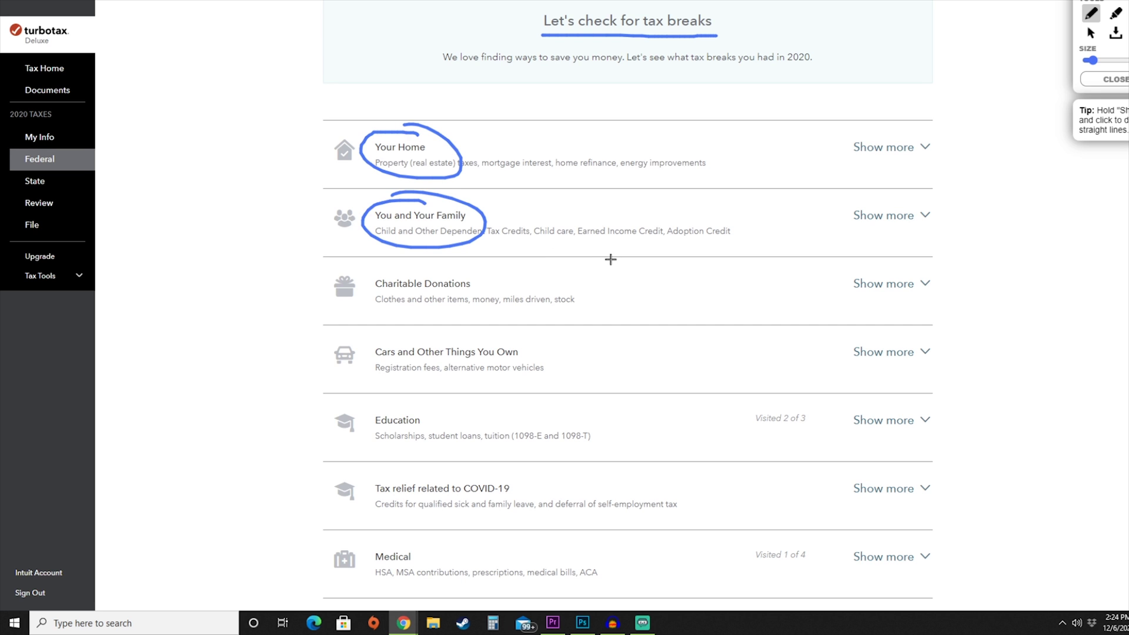
pyautogui.moveTo(460, 291)
pyautogui.mouseDown()
pyautogui.moveTo(362, 287)
pyautogui.moveTo(468, 276)
pyautogui.moveTo(451, 289)
pyautogui.mouseUp()
pyautogui.scroll(-1, 461, 331)
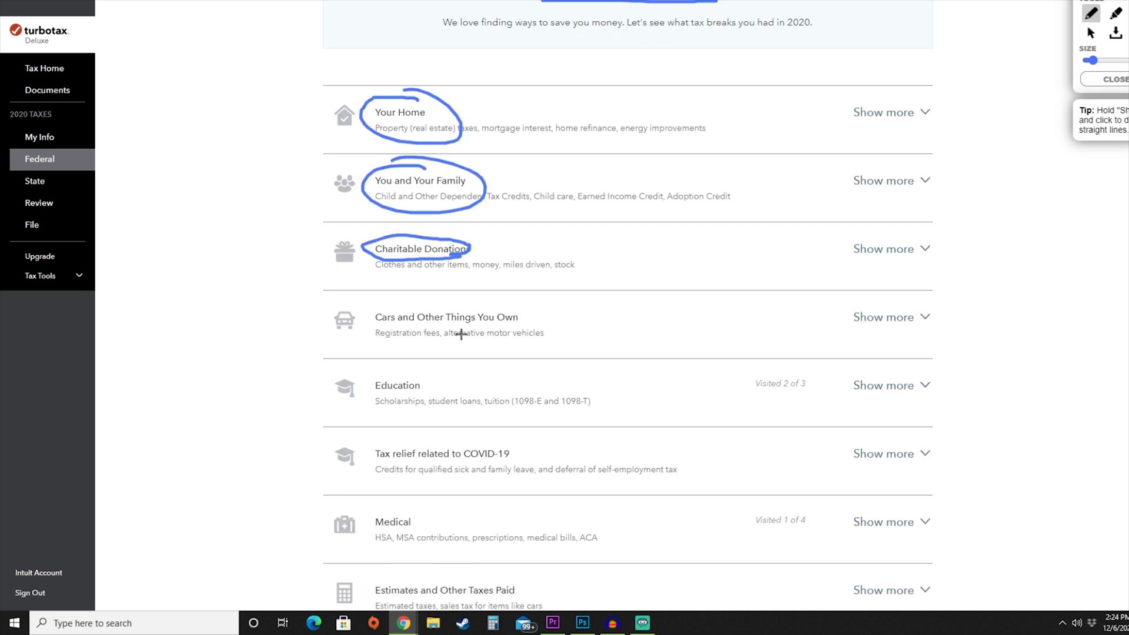
pyautogui.moveTo(411, 284)
pyautogui.mouseDown()
pyautogui.moveTo(373, 273)
pyautogui.moveTo(515, 257)
pyautogui.moveTo(393, 288)
pyautogui.mouseUp()
pyautogui.moveTo(414, 331)
pyautogui.mouseDown()
pyautogui.moveTo(399, 326)
pyautogui.moveTo(381, 352)
pyautogui.moveTo(407, 325)
pyautogui.mouseUp()
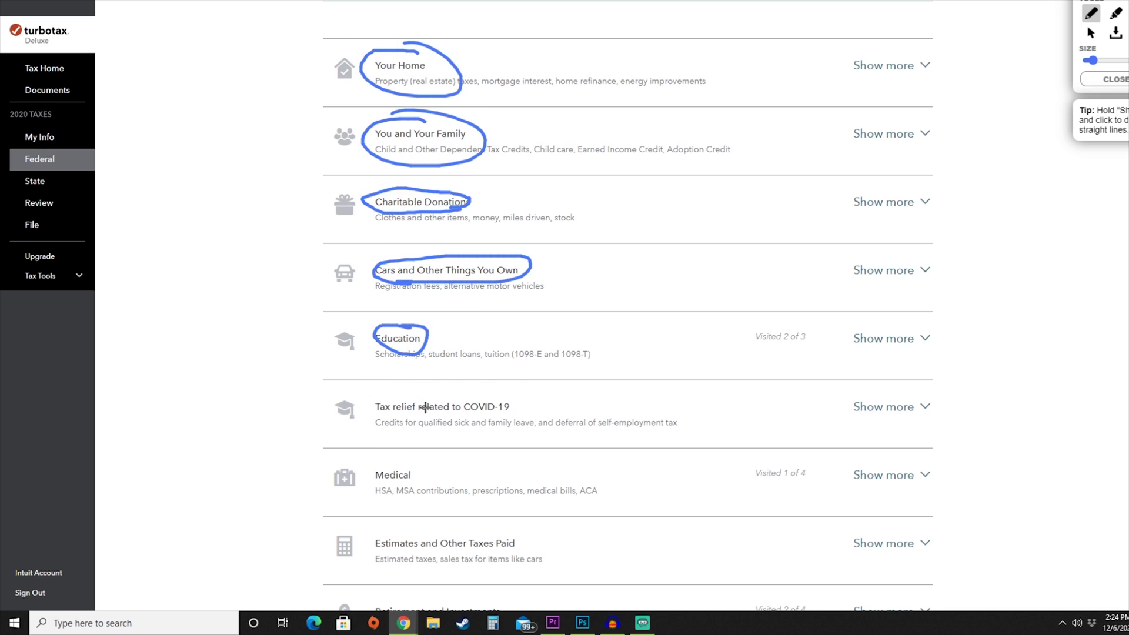
pyautogui.scroll(-3, 426, 406)
pyautogui.moveTo(382, 152)
pyautogui.mouseDown()
pyautogui.moveTo(388, 180)
pyautogui.moveTo(522, 167)
pyautogui.moveTo(382, 148)
pyautogui.mouseUp()
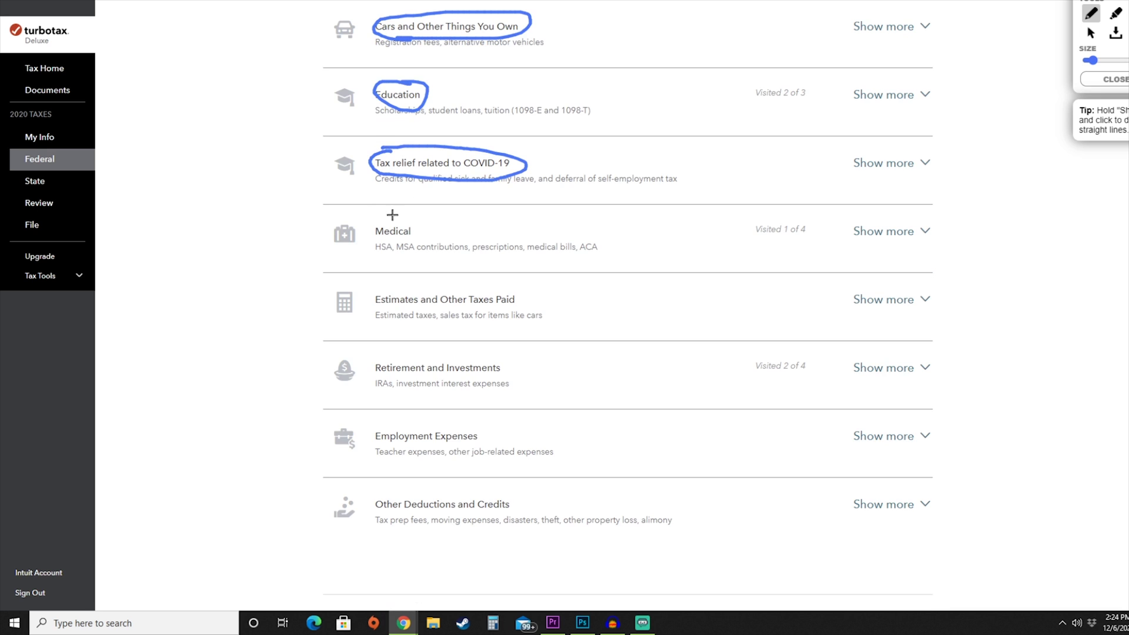
pyautogui.moveTo(389, 220)
pyautogui.mouseDown()
pyautogui.moveTo(421, 236)
pyautogui.moveTo(393, 221)
pyautogui.mouseUp()
pyautogui.moveTo(416, 284)
pyautogui.mouseDown()
pyautogui.moveTo(374, 284)
pyautogui.moveTo(436, 318)
pyautogui.moveTo(500, 293)
pyautogui.moveTo(392, 283)
pyautogui.mouseUp()
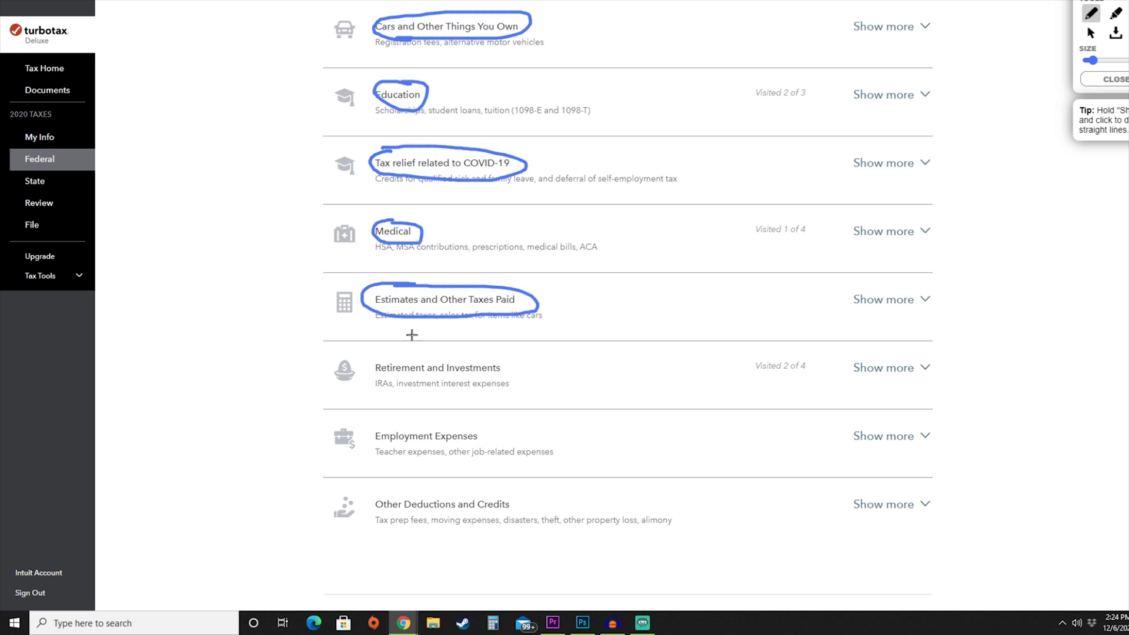
pyautogui.moveTo(406, 354)
pyautogui.mouseDown()
pyautogui.moveTo(383, 376)
pyautogui.moveTo(405, 340)
pyautogui.mouseUp()
pyautogui.moveTo(399, 419)
pyautogui.mouseDown()
pyautogui.moveTo(370, 442)
pyautogui.moveTo(477, 424)
pyautogui.moveTo(391, 420)
pyautogui.mouseUp()
pyautogui.moveTo(420, 487)
pyautogui.mouseDown()
pyautogui.moveTo(379, 495)
pyautogui.moveTo(516, 501)
pyautogui.moveTo(389, 488)
pyautogui.mouseUp()
pyautogui.scroll(-4, 595, 450)
pyautogui.scroll(7, 731, 312)
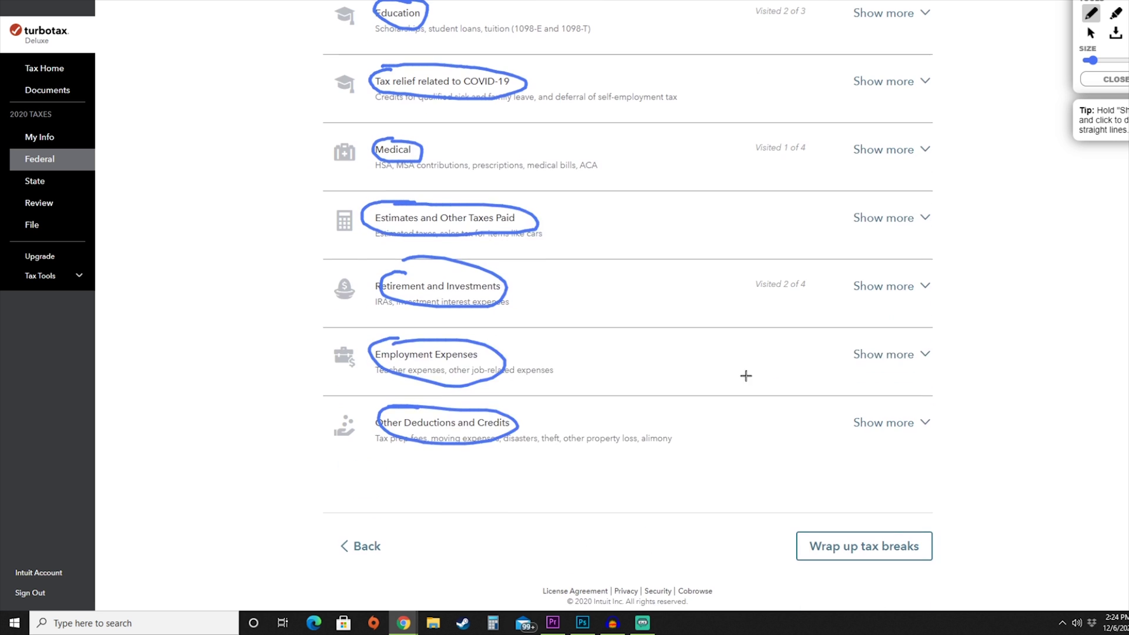
pyautogui.scroll(3, 935, 123)
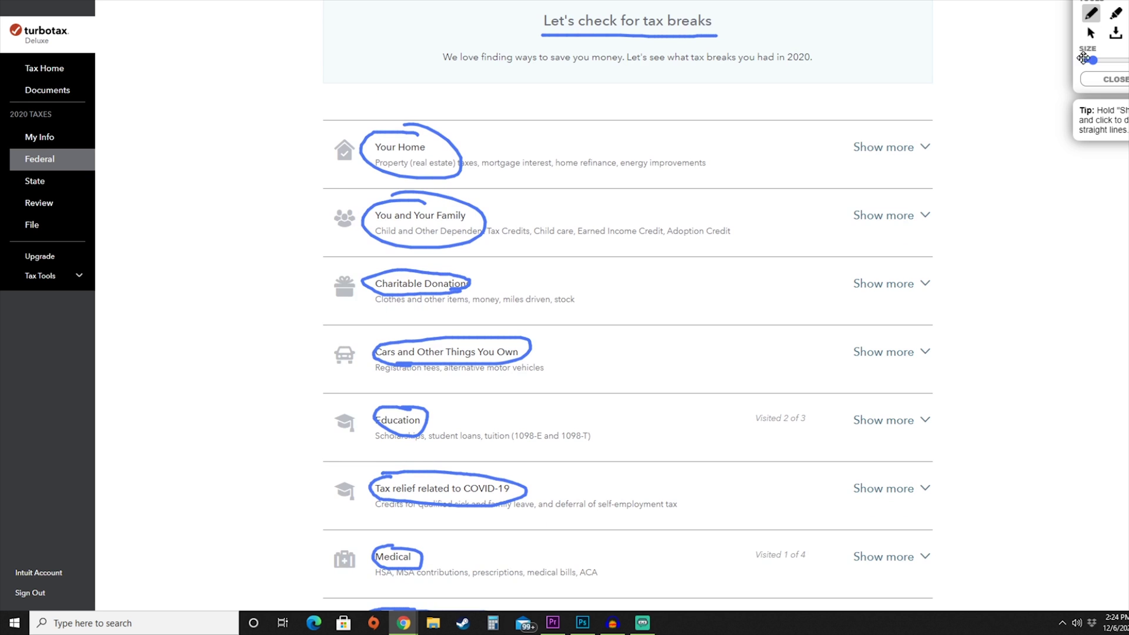
# Expand Your Home to list its six deduction items, then move down to Wrap up tax breaks
pyautogui.click(1090, 33)
pyautogui.click(884, 147)
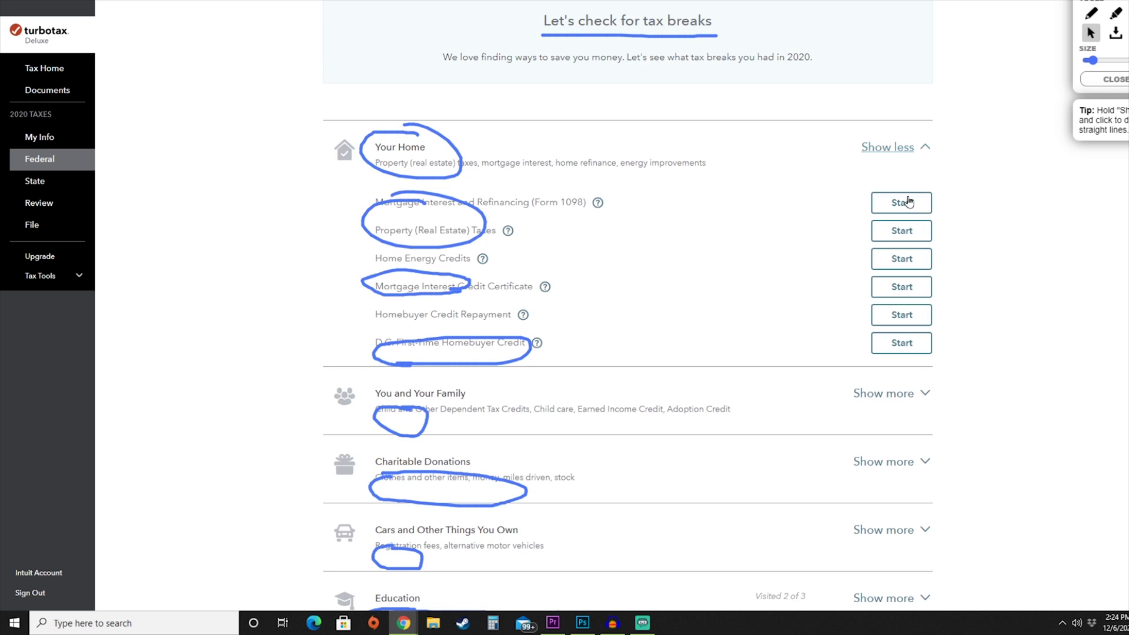
pyautogui.click(1113, 39)
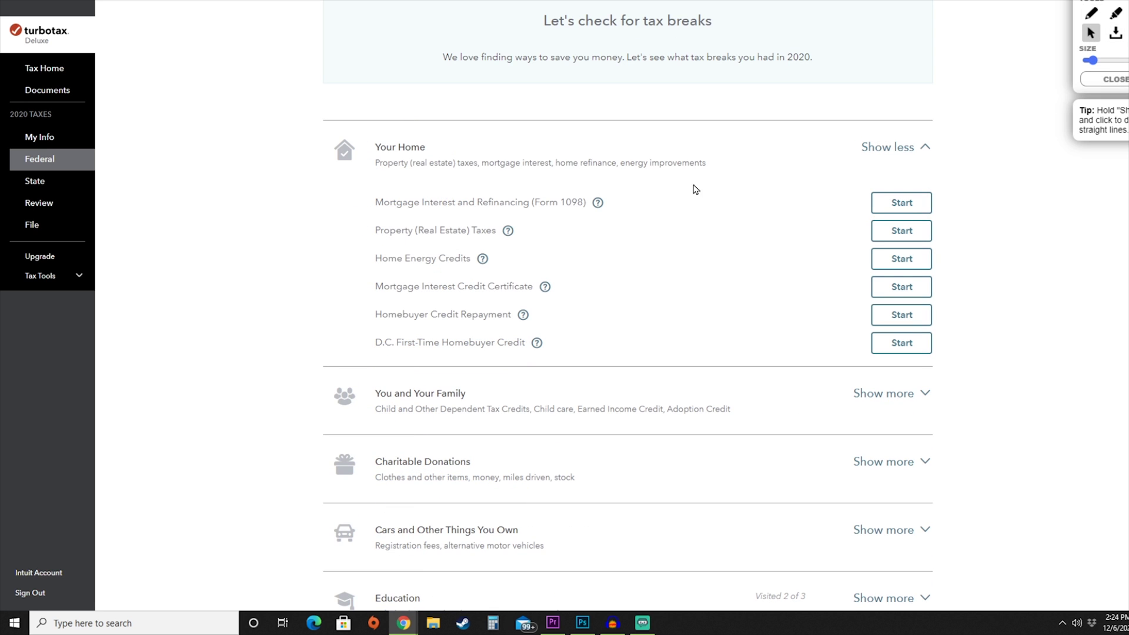
pyautogui.click(1090, 13)
pyautogui.moveTo(363, 221); pyautogui.dragTo(513, 224)
pyautogui.moveTo(369, 242); pyautogui.dragTo(478, 242)
pyautogui.moveTo(366, 273); pyautogui.dragTo(445, 272)
pyautogui.moveTo(368, 303)
pyautogui.mouseDown()
pyautogui.moveTo(415, 304)
pyautogui.moveTo(415, 330)
pyautogui.mouseUp()
pyautogui.moveTo(360, 356); pyautogui.dragTo(419, 357)
pyautogui.scroll(-10, 1015, 55)
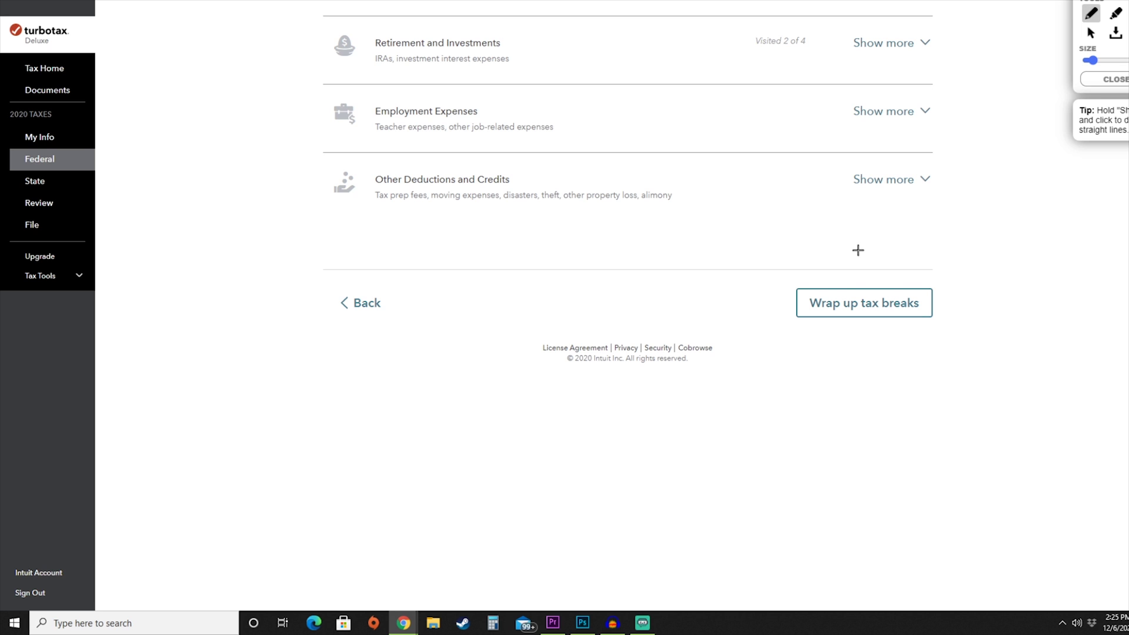
pyautogui.moveTo(841, 280)
pyautogui.mouseDown()
pyautogui.moveTo(832, 280)
pyautogui.moveTo(839, 327)
pyautogui.moveTo(837, 276)
pyautogui.mouseUp()
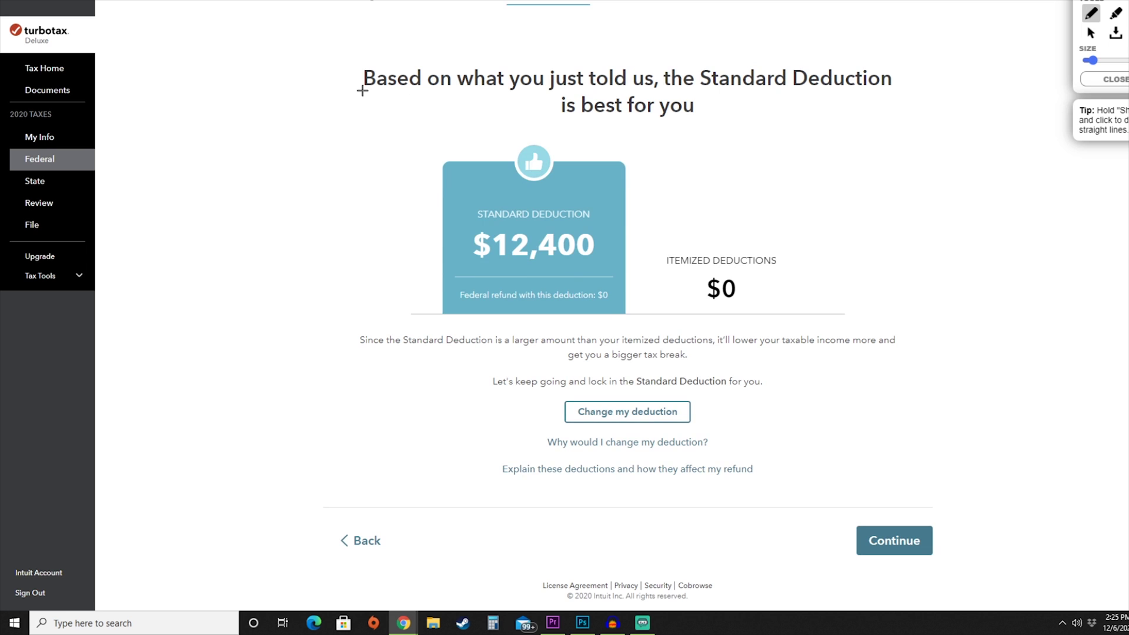
pyautogui.moveTo(364, 90); pyautogui.dragTo(885, 95)
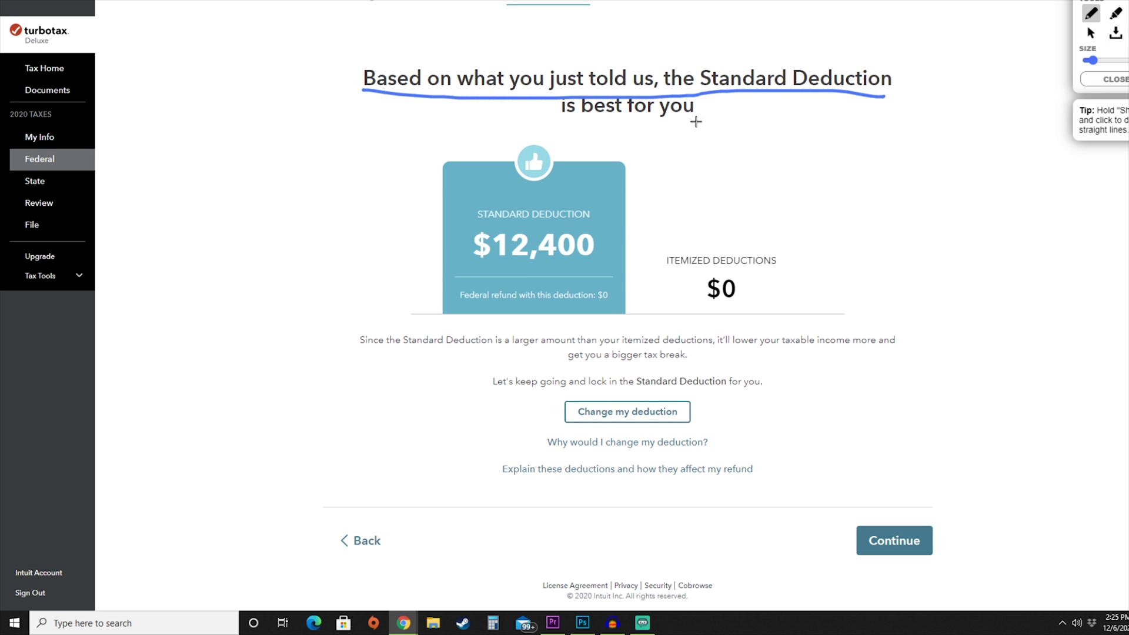
pyautogui.moveTo(676, 247)
pyautogui.mouseDown()
pyautogui.moveTo(746, 243)
pyautogui.moveTo(677, 247)
pyautogui.mouseUp()
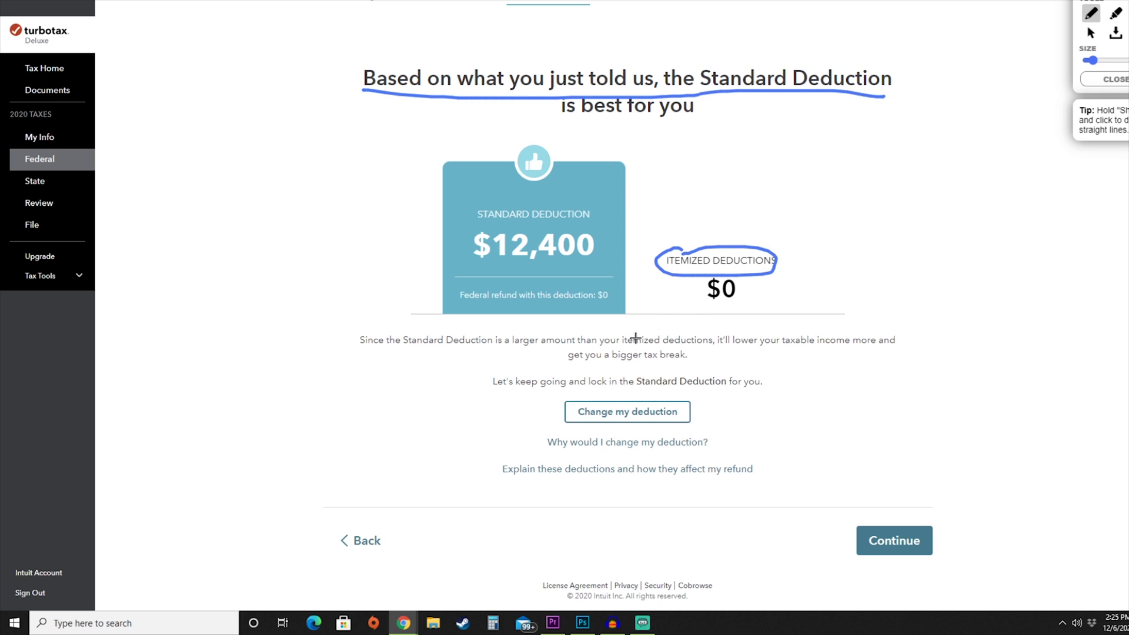
pyautogui.moveTo(469, 226); pyautogui.dragTo(596, 234)
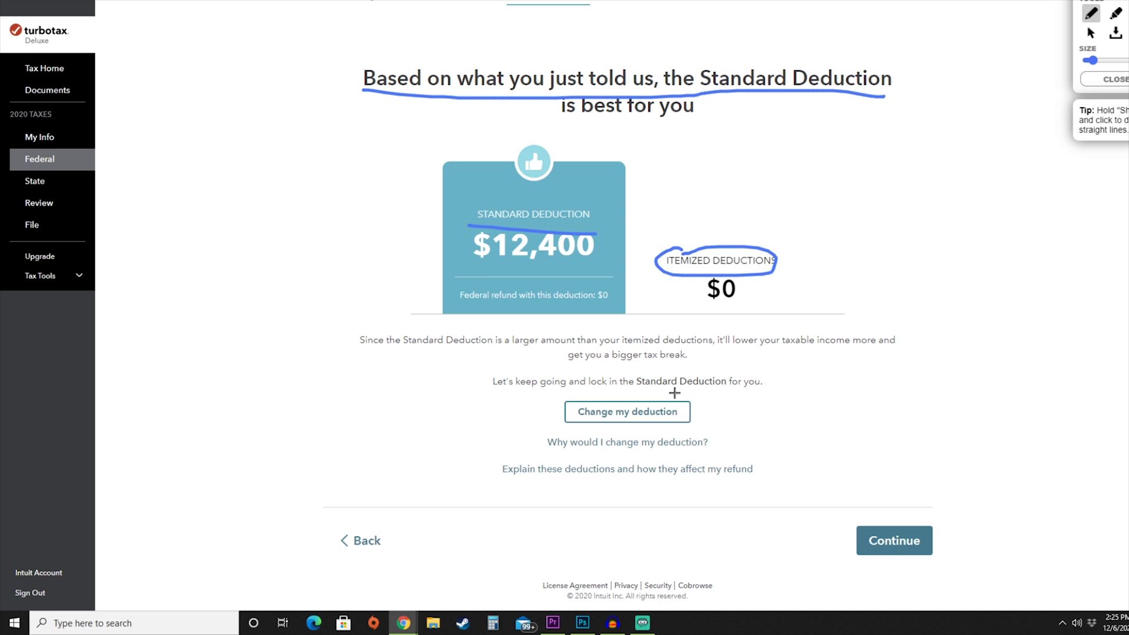
pyautogui.scroll(-2, 664, 393)
pyautogui.moveTo(623, 315)
pyautogui.mouseDown()
pyautogui.moveTo(667, 348)
pyautogui.moveTo(611, 313)
pyautogui.mouseUp()
pyautogui.moveTo(545, 375); pyautogui.dragTo(713, 372)
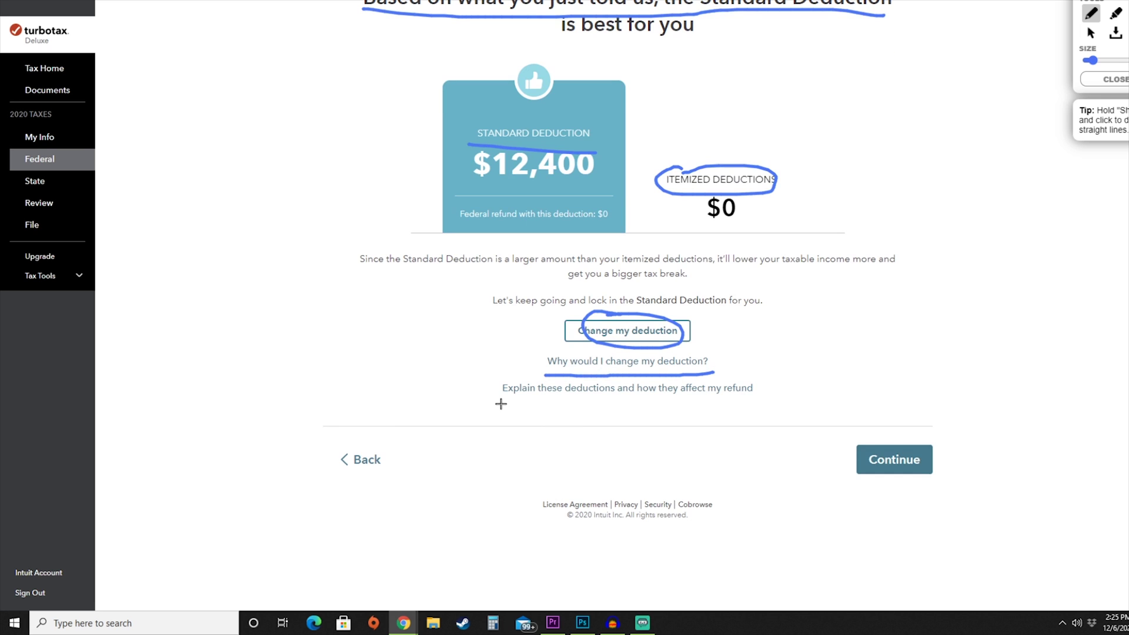
pyautogui.moveTo(503, 386)
pyautogui.mouseDown()
pyautogui.moveTo(618, 407)
pyautogui.moveTo(765, 394)
pyautogui.mouseUp()
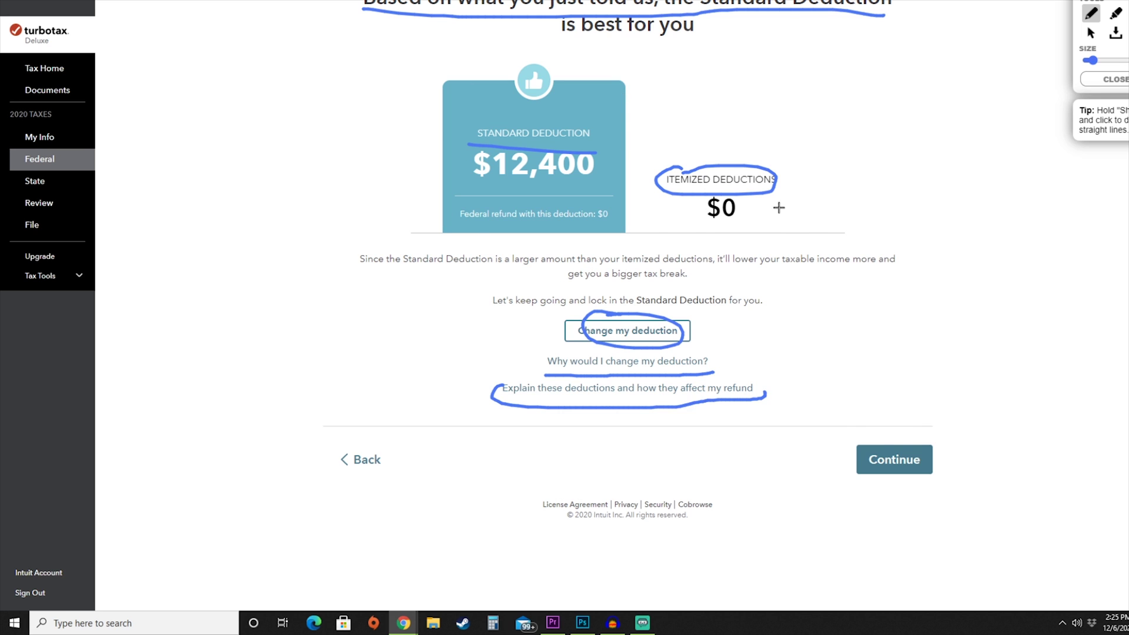
pyautogui.moveTo(900, 438)
pyautogui.mouseDown()
pyautogui.moveTo(883, 436)
pyautogui.moveTo(897, 449)
pyautogui.mouseUp()
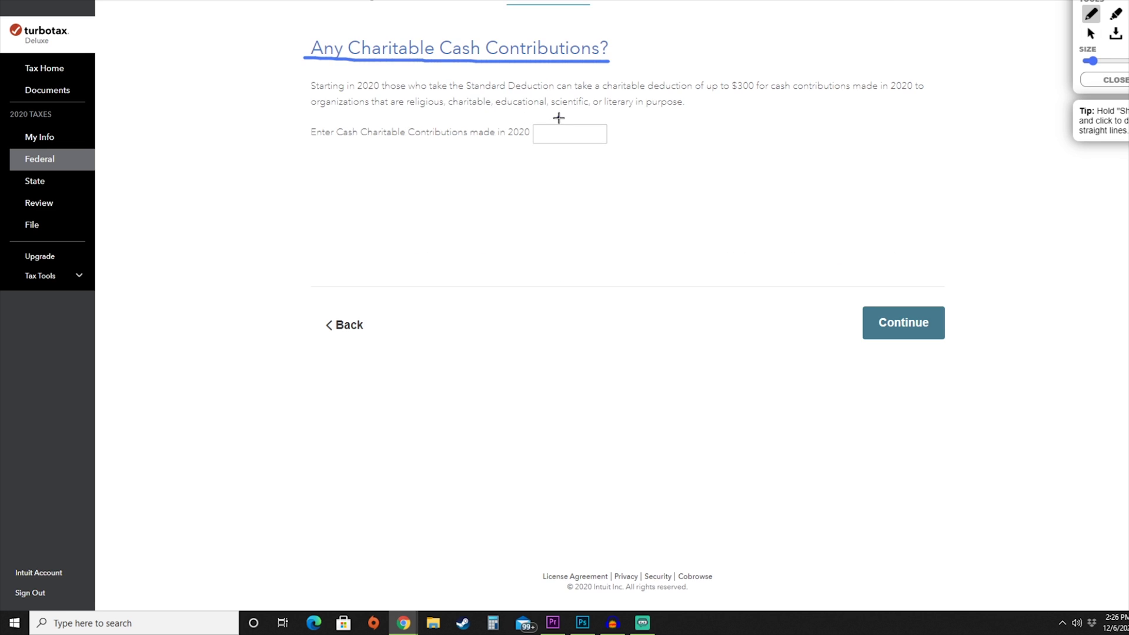
# Keep the $12,400 Standard Deduction instead of itemizing
pyautogui.moveTo(560, 117)
pyautogui.mouseDown()
pyautogui.moveTo(522, 126)
pyautogui.moveTo(590, 151)
pyautogui.moveTo(584, 114)
pyautogui.moveTo(541, 114)
pyautogui.mouseUp()
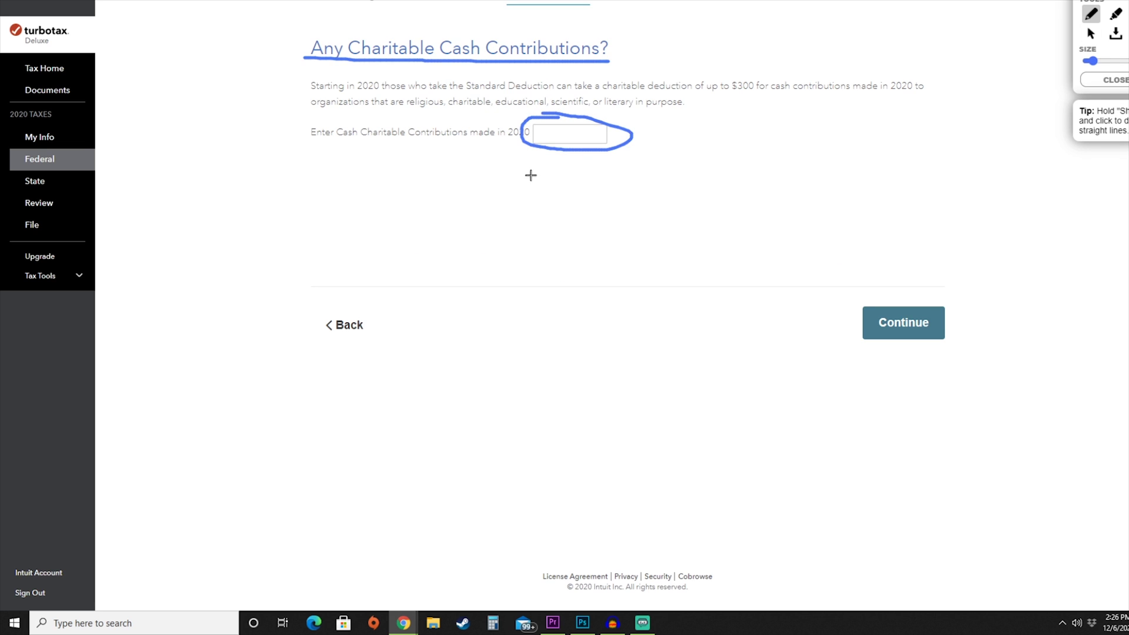
pyautogui.moveTo(908, 289)
pyautogui.mouseDown()
pyautogui.moveTo(960, 350)
pyautogui.moveTo(890, 300)
pyautogui.mouseUp()
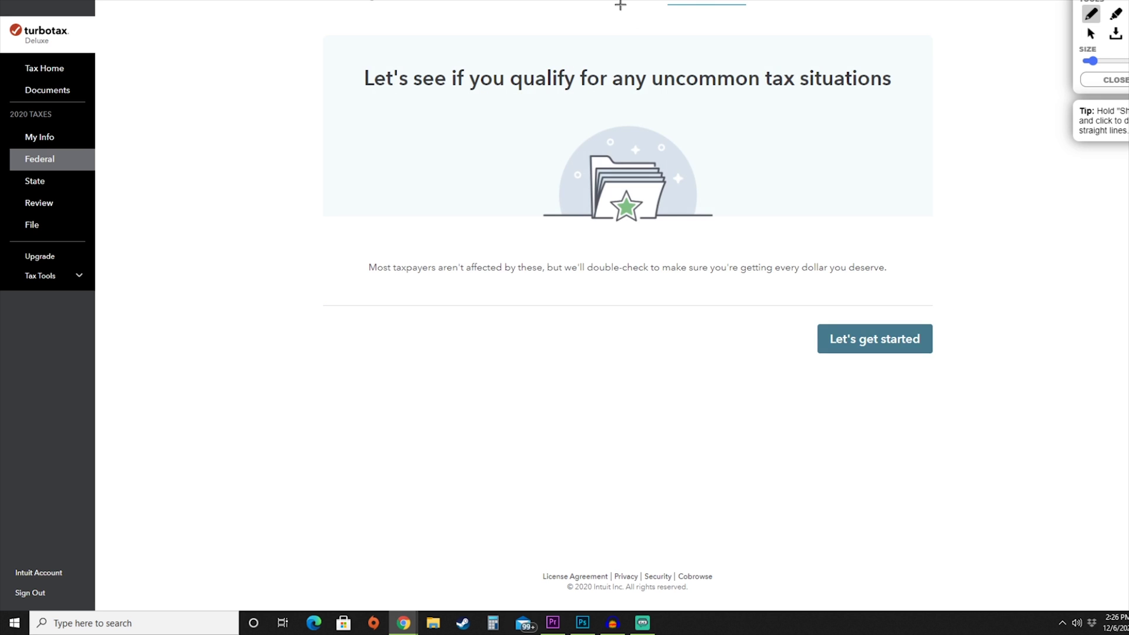
pyautogui.moveTo(654, 3); pyautogui.dragTo(743, 7)
# Get past the Charitable Cash Contributions page and start the uncommon tax situations check
pyautogui.moveTo(366, 92)
pyautogui.mouseDown()
pyautogui.moveTo(655, 101)
pyautogui.moveTo(891, 88)
pyautogui.mouseUp()
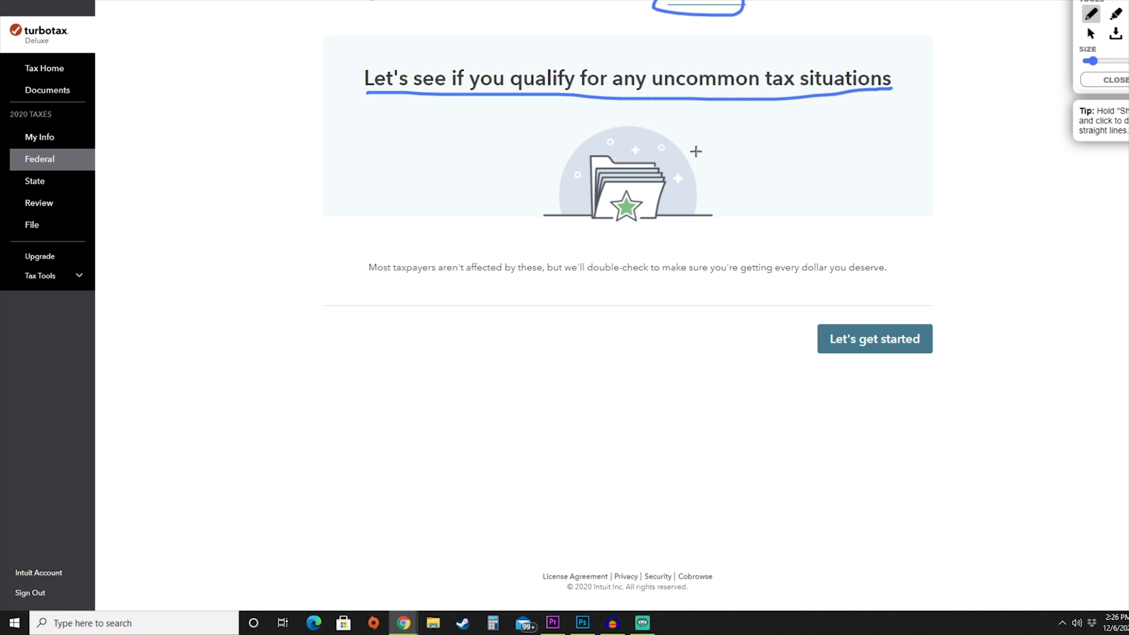
pyautogui.moveTo(896, 302)
pyautogui.mouseDown()
pyautogui.moveTo(961, 294)
pyautogui.moveTo(865, 291)
pyautogui.mouseUp()
pyautogui.click(1090, 34)
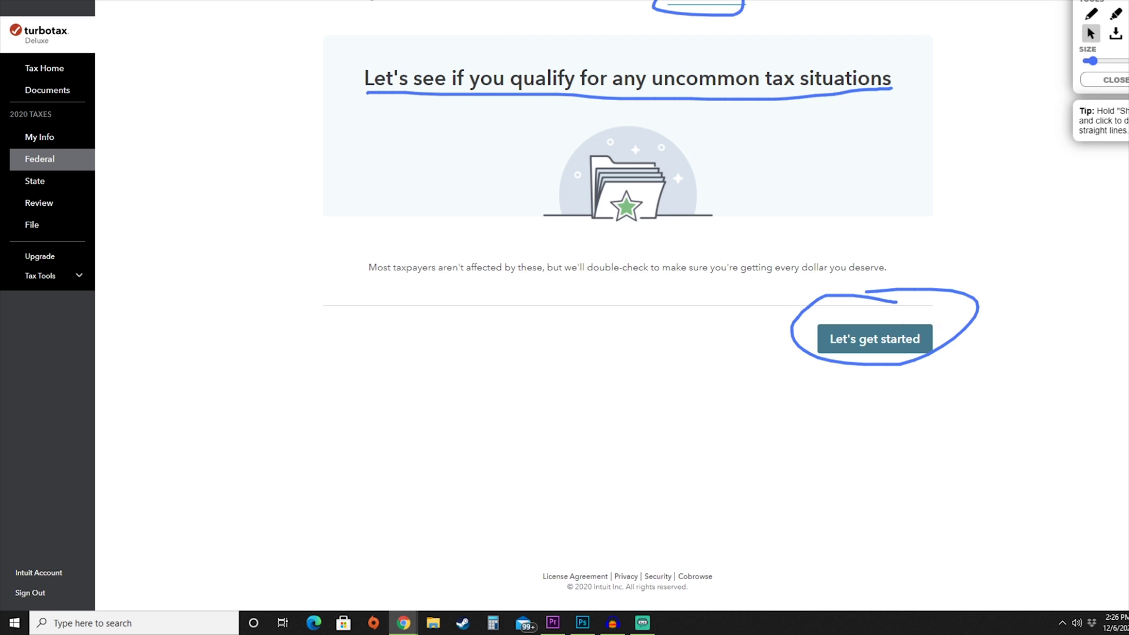
pyautogui.click(875, 339)
pyautogui.click(1091, 13)
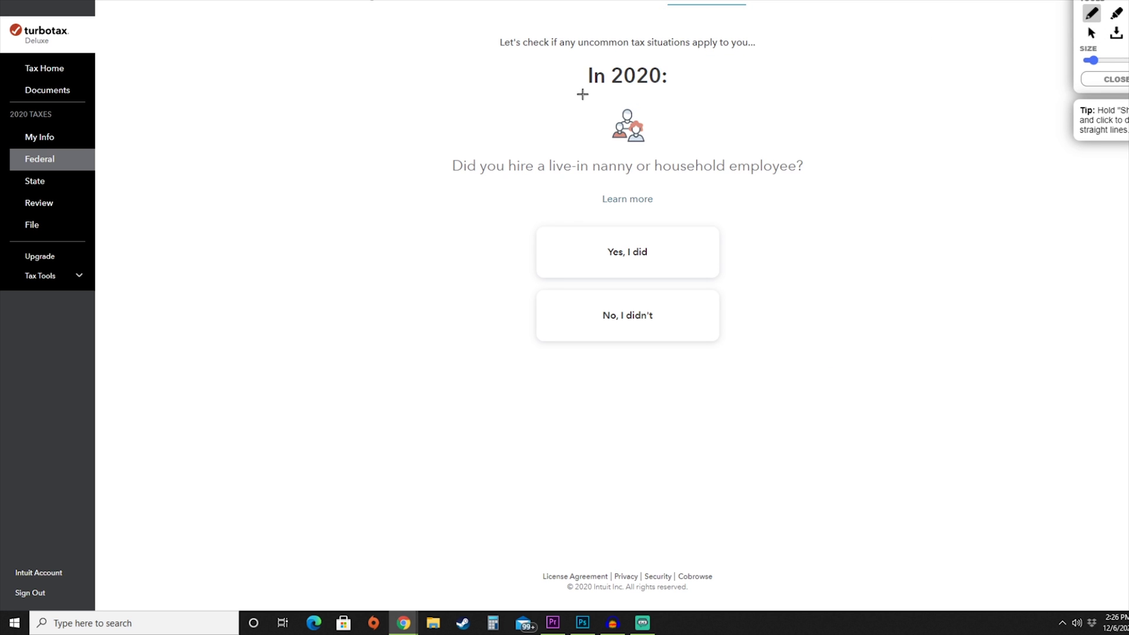
# Answer No to the household employee, presidential campaign fund and IP PIN questions
pyautogui.moveTo(581, 92); pyautogui.dragTo(685, 82)
pyautogui.moveTo(452, 187); pyautogui.dragTo(813, 177)
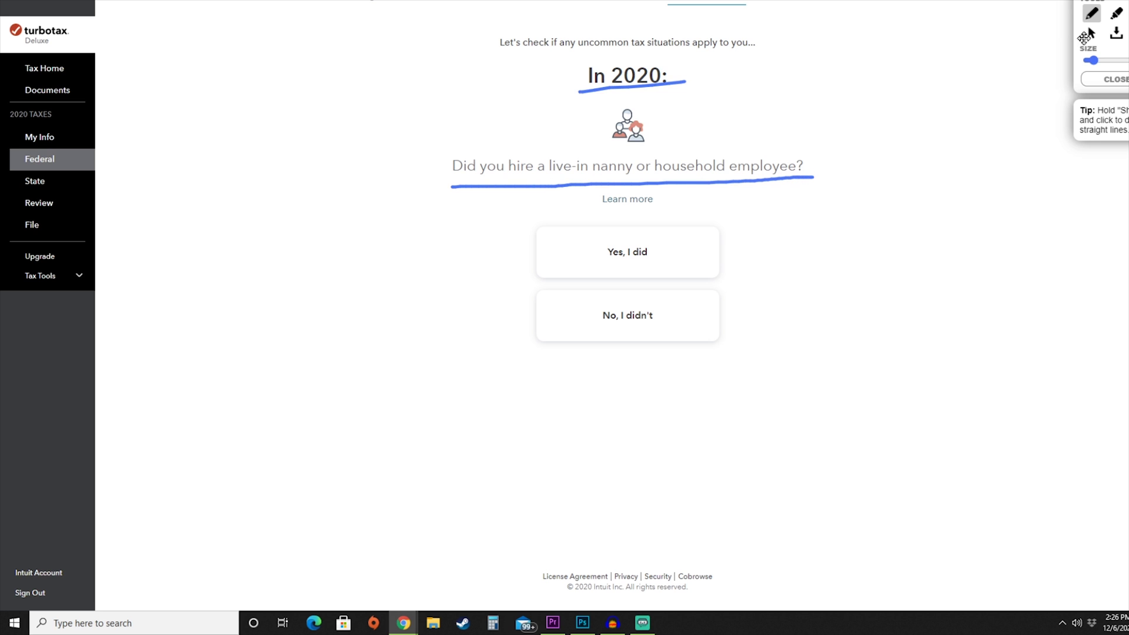
pyautogui.click(628, 315)
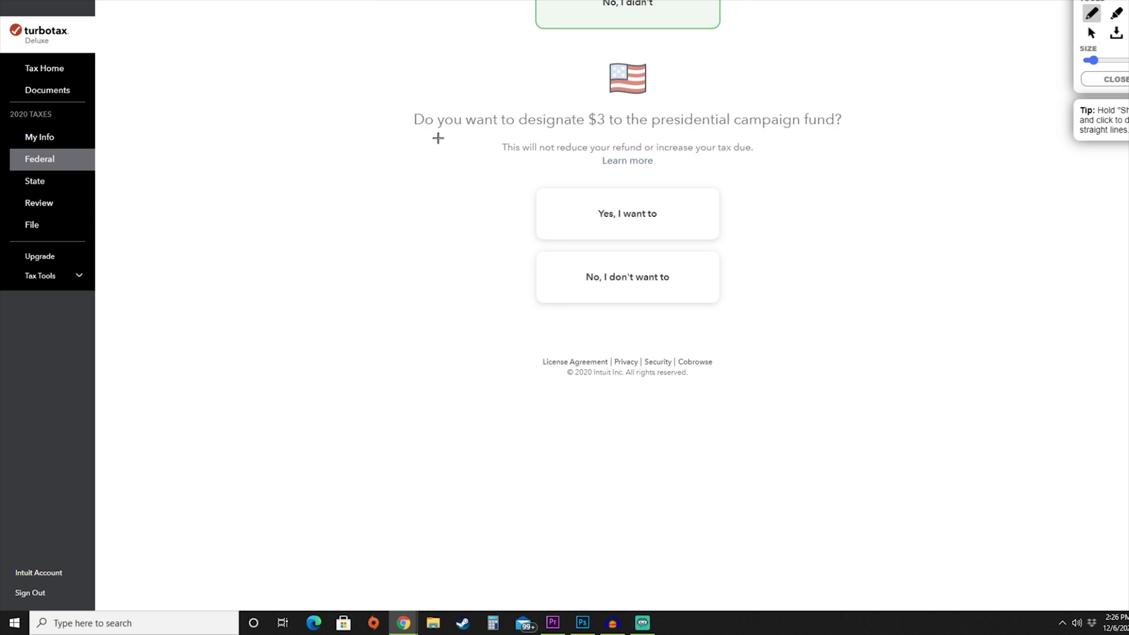
pyautogui.moveTo(460, 132); pyautogui.dragTo(835, 133)
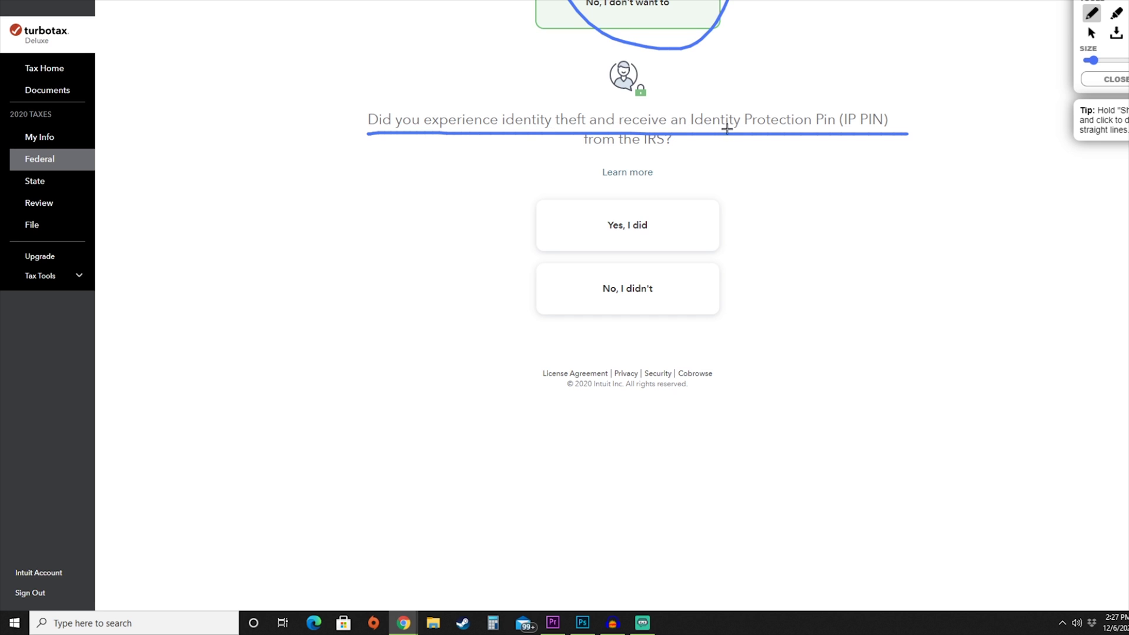
pyautogui.moveTo(681, 224)
pyautogui.mouseDown()
pyautogui.moveTo(619, 206)
pyautogui.moveTo(701, 285)
pyautogui.moveTo(650, 203)
pyautogui.mouseUp()
pyautogui.click(1091, 32)
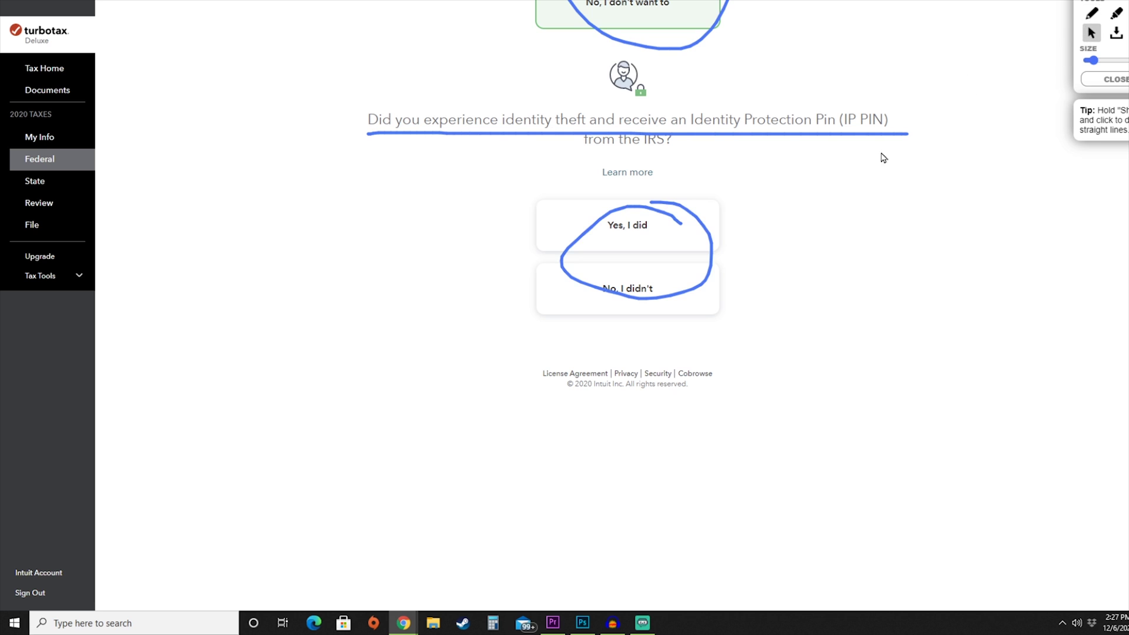
pyautogui.click(702, 303)
pyautogui.click(1092, 13)
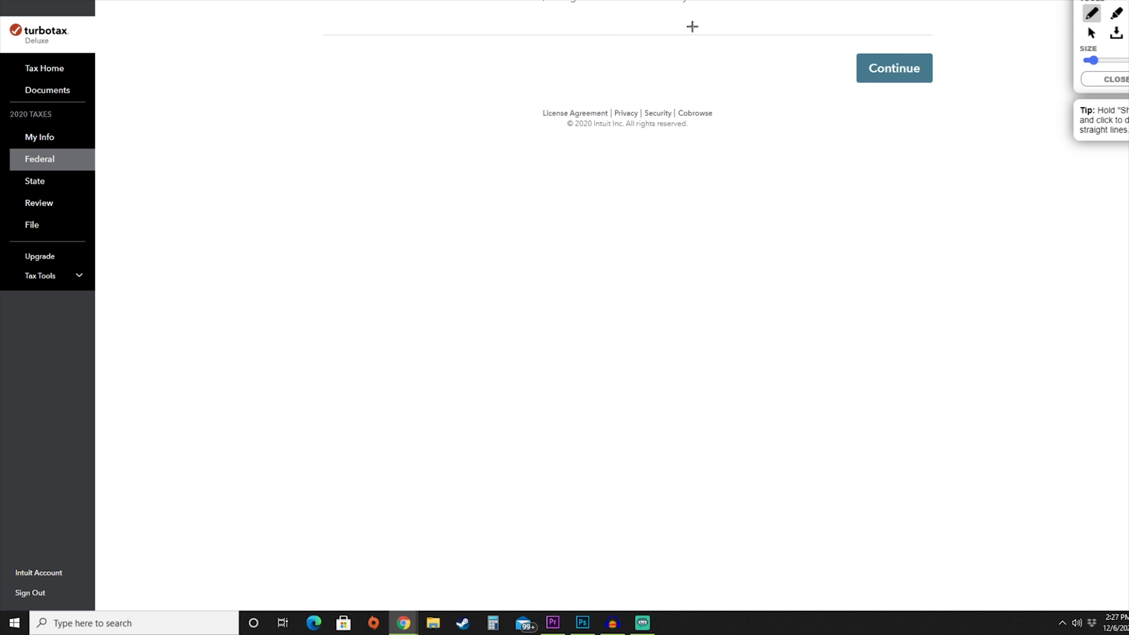
# Finish the uncommon situations wrap-up and move on to the stimulus payment question
pyautogui.moveTo(890, 40)
pyautogui.mouseDown()
pyautogui.moveTo(824, 83)
pyautogui.moveTo(910, 38)
pyautogui.moveTo(864, 37)
pyautogui.mouseUp()
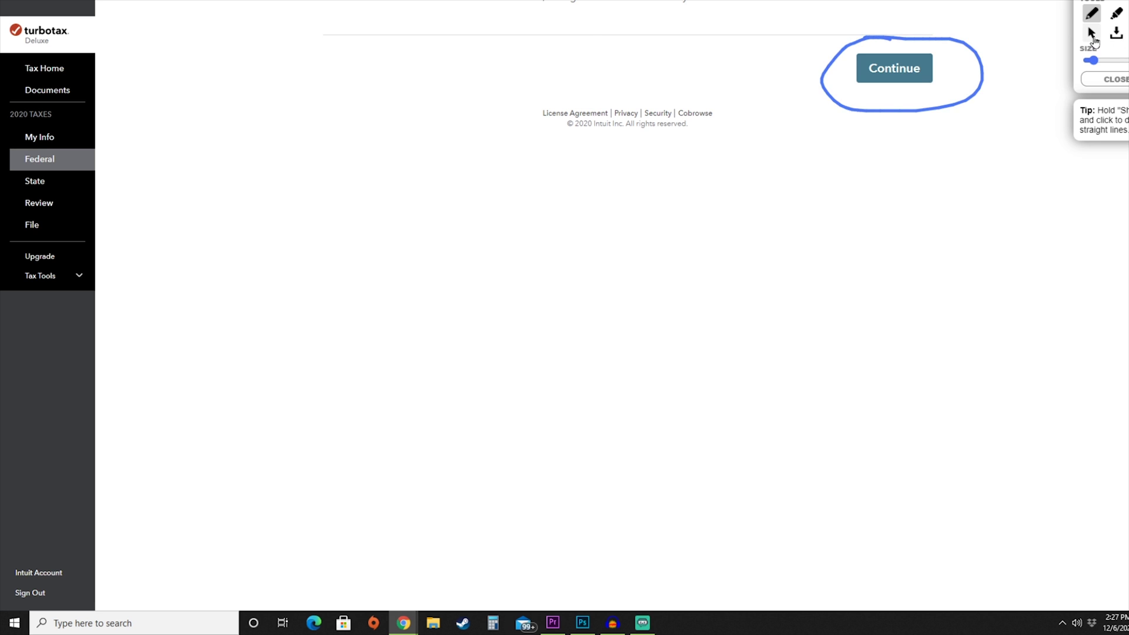
pyautogui.click(894, 68)
pyautogui.moveTo(96, 154); pyautogui.dragTo(148, 154)
pyautogui.moveTo(571, 104)
pyautogui.mouseDown()
pyautogui.moveTo(511, 174)
pyautogui.moveTo(501, 103)
pyautogui.mouseUp()
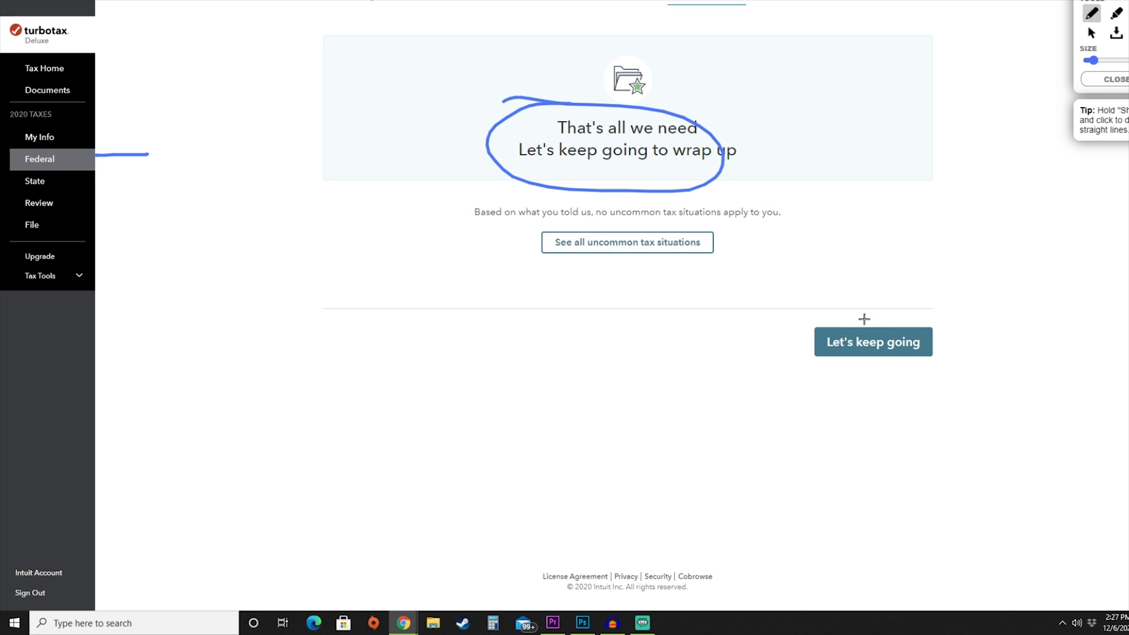
pyautogui.moveTo(833, 314)
pyautogui.mouseDown()
pyautogui.moveTo(811, 312)
pyautogui.moveTo(844, 373)
pyautogui.moveTo(925, 314)
pyautogui.moveTo(810, 321)
pyautogui.mouseUp()
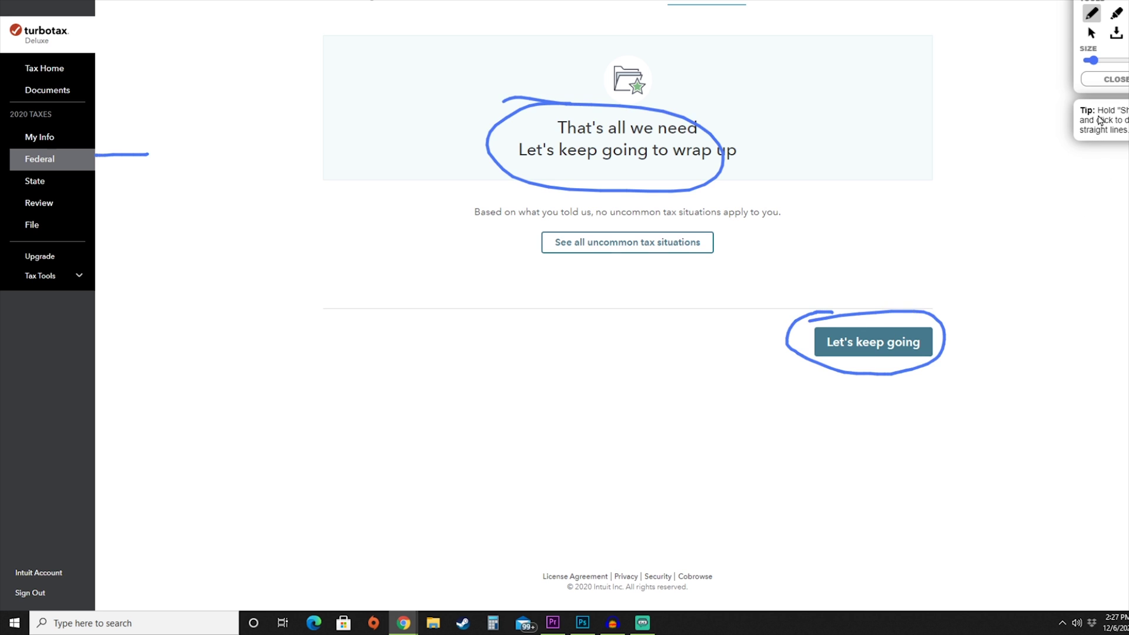
pyautogui.click(869, 340)
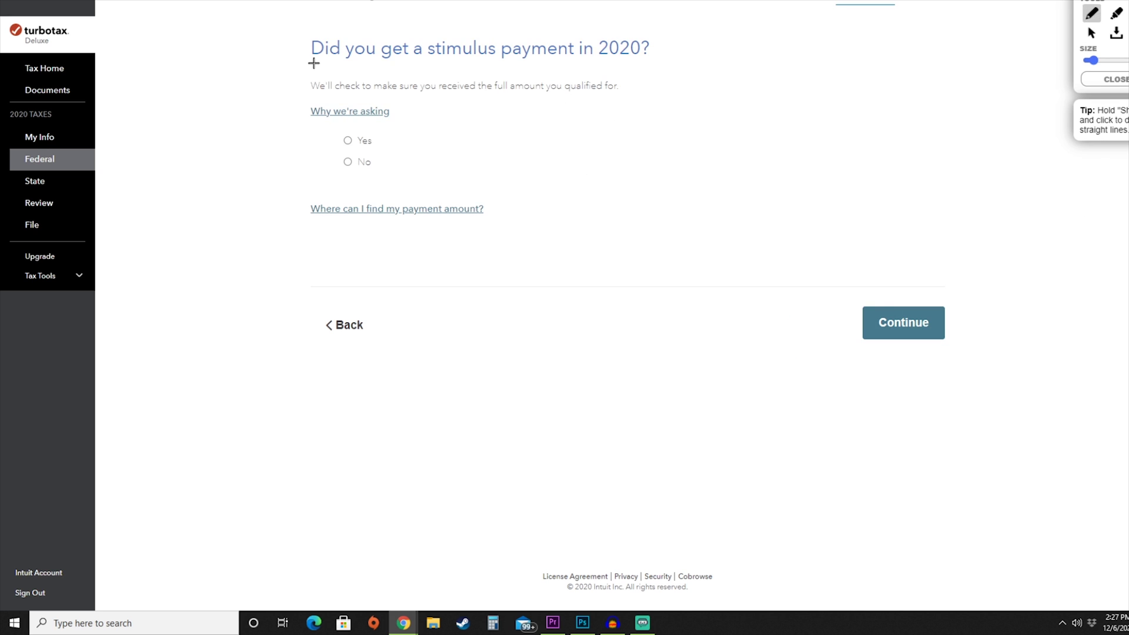
# Answer Yes to receiving a 2020 stimulus payment and accept the amount as correct
pyautogui.moveTo(313, 62); pyautogui.dragTo(703, 61)
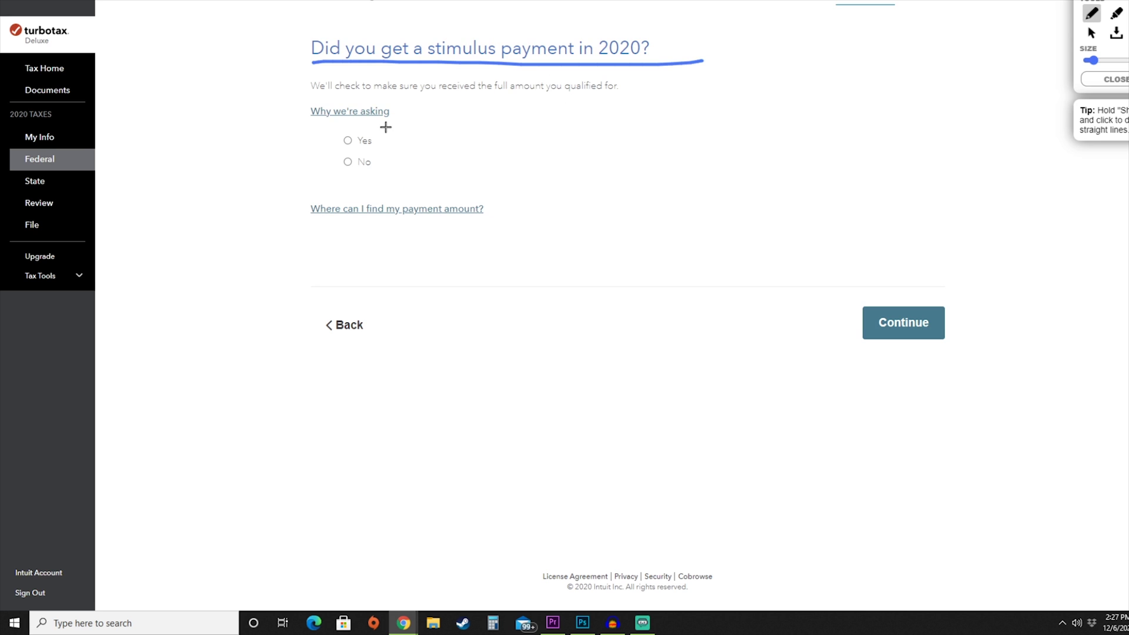
pyautogui.moveTo(349, 126)
pyautogui.mouseDown()
pyautogui.moveTo(316, 124)
pyautogui.moveTo(356, 96)
pyautogui.moveTo(394, 116)
pyautogui.moveTo(339, 122)
pyautogui.mouseUp()
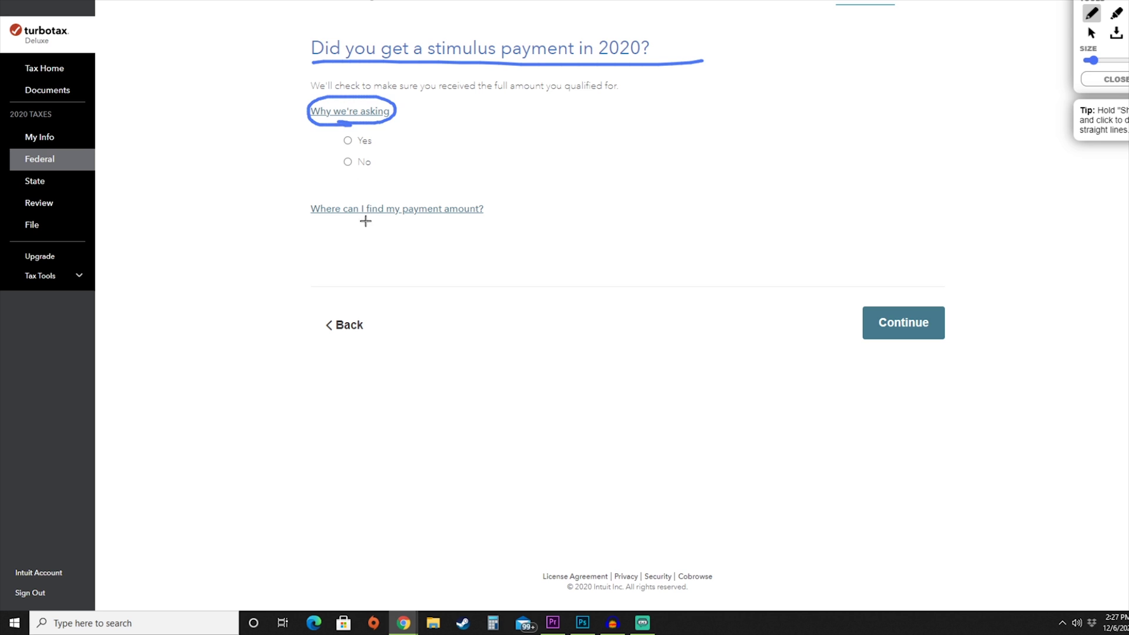
pyautogui.moveTo(349, 192)
pyautogui.mouseDown()
pyautogui.moveTo(289, 214)
pyautogui.moveTo(506, 234)
pyautogui.moveTo(322, 191)
pyautogui.mouseUp()
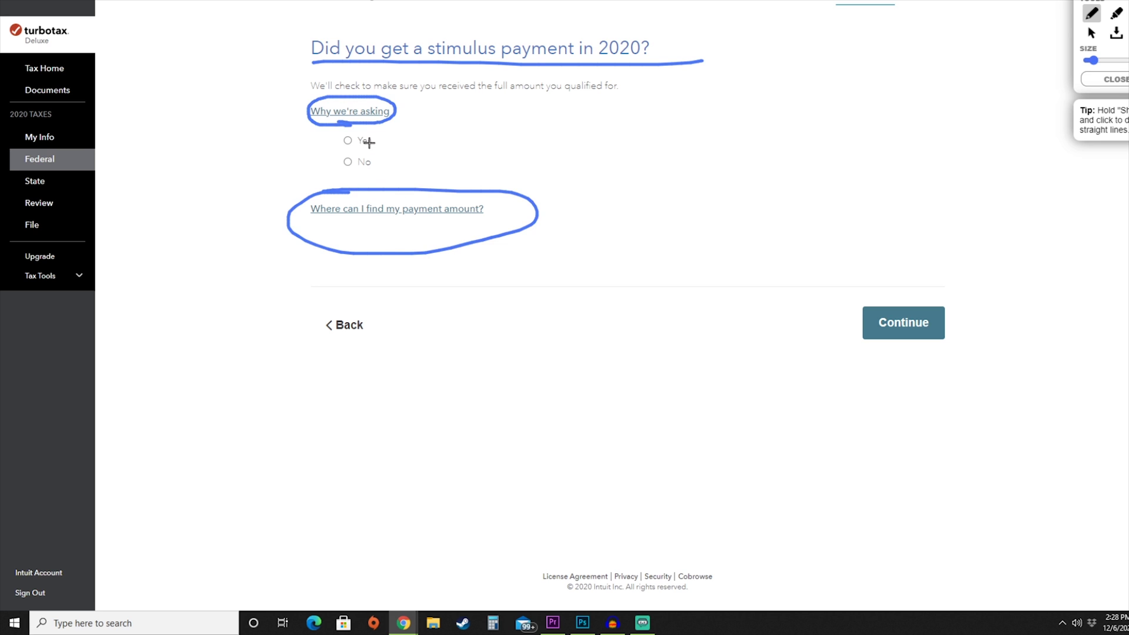
pyautogui.moveTo(348, 144); pyautogui.dragTo(368, 143)
pyautogui.moveTo(887, 292)
pyautogui.mouseDown()
pyautogui.moveTo(829, 325)
pyautogui.moveTo(817, 303)
pyautogui.mouseUp()
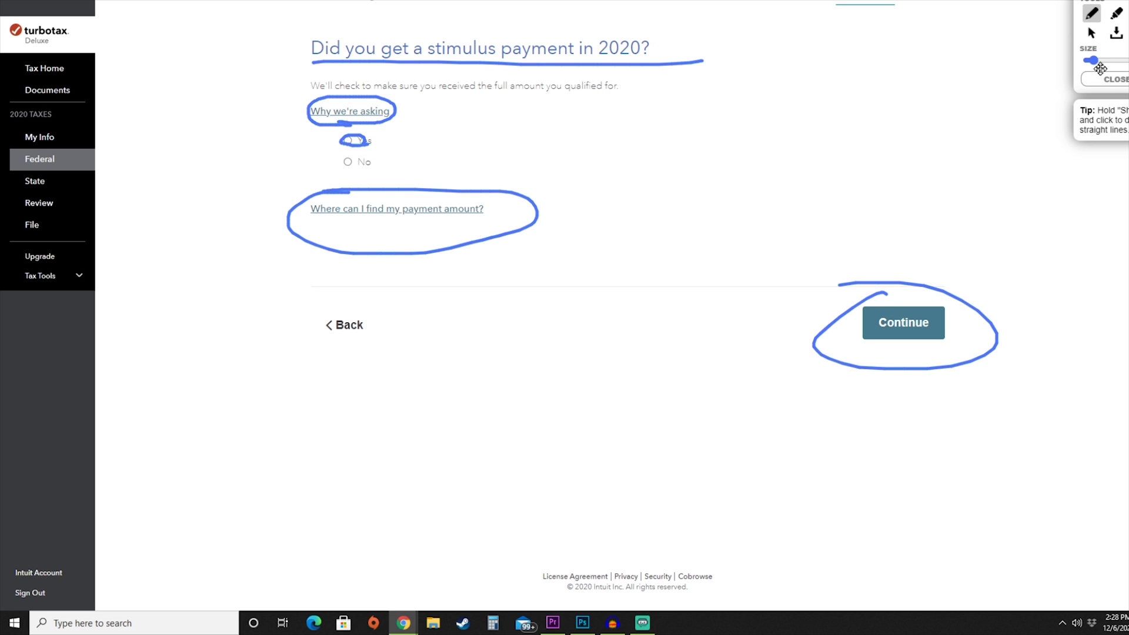
pyautogui.moveTo(311, 65); pyautogui.dragTo(772, 75)
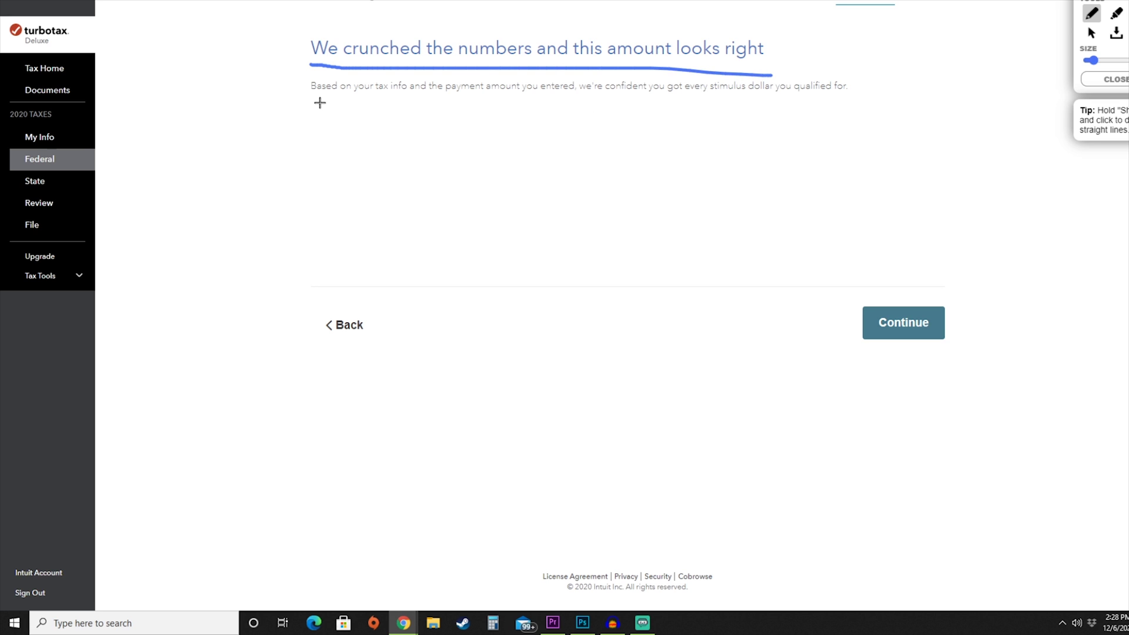
pyautogui.moveTo(327, 73)
pyautogui.mouseDown()
pyautogui.moveTo(316, 71)
pyautogui.moveTo(309, 94)
pyautogui.moveTo(417, 108)
pyautogui.moveTo(758, 106)
pyautogui.moveTo(857, 90)
pyautogui.moveTo(461, 63)
pyautogui.moveTo(312, 81)
pyautogui.mouseUp()
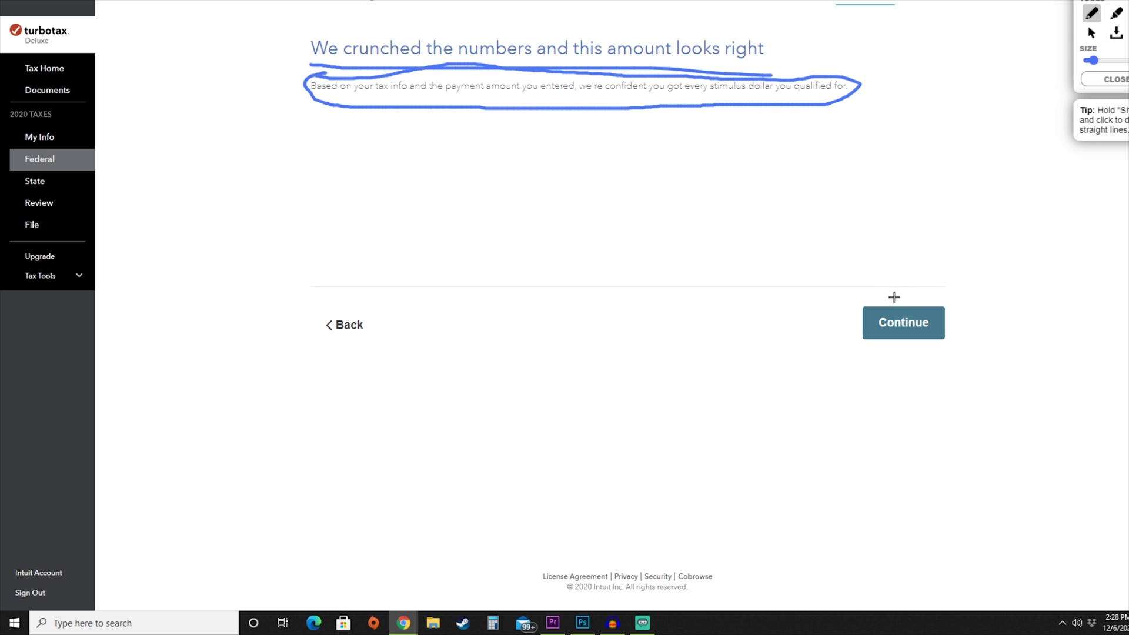
pyautogui.moveTo(905, 292)
pyautogui.mouseDown()
pyautogui.moveTo(887, 288)
pyautogui.moveTo(906, 310)
pyautogui.mouseUp()
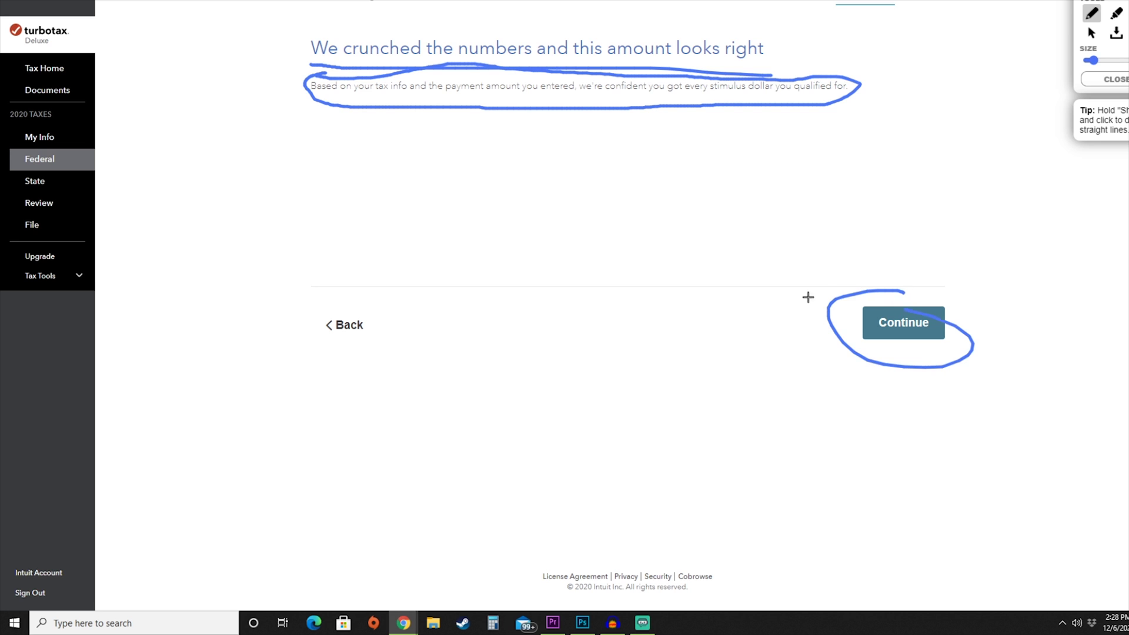
pyautogui.click(1083, 80)
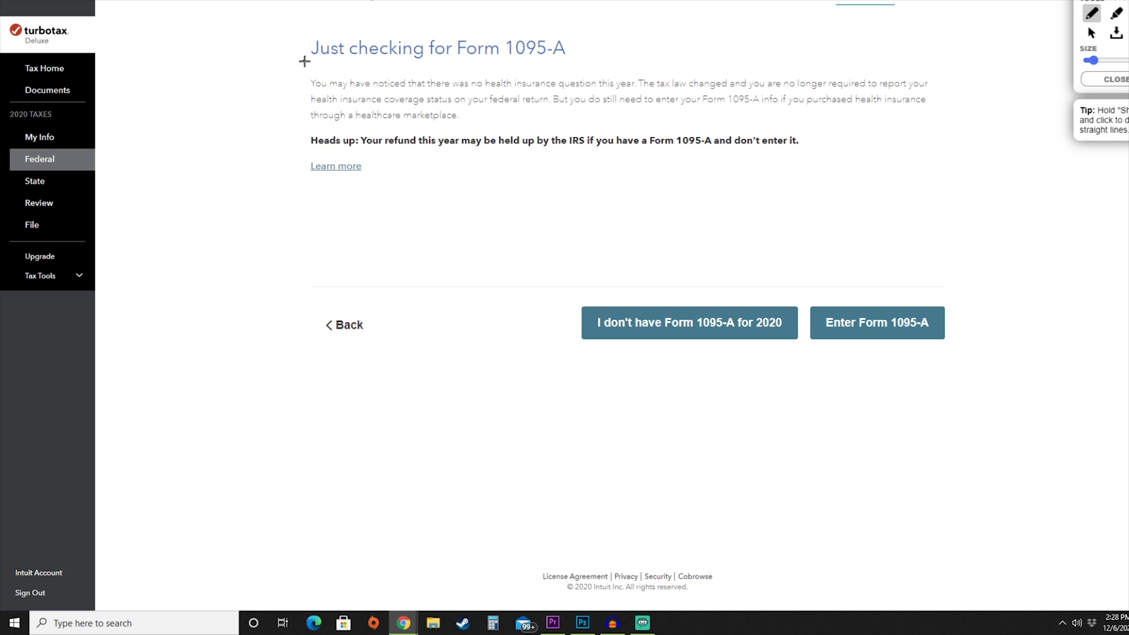
pyautogui.moveTo(304, 61); pyautogui.dragTo(570, 57)
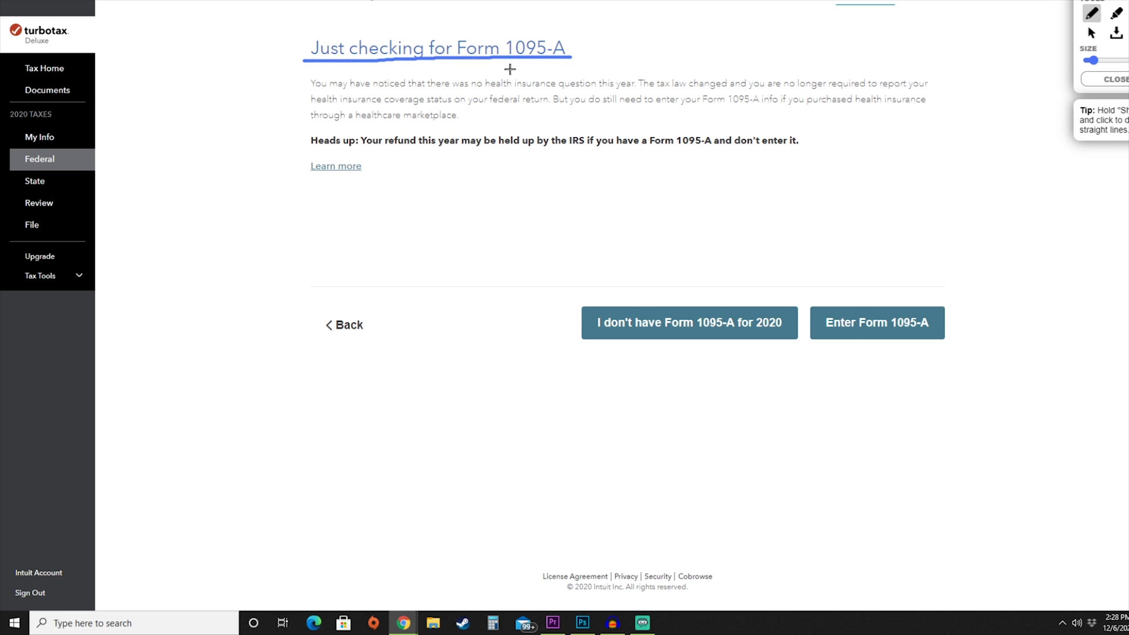
# Choose 'I don't have Form 1095-A for 2020' to proceed to State
pyautogui.moveTo(569, 59)
pyautogui.mouseDown()
pyautogui.moveTo(552, 37)
pyautogui.moveTo(538, 59)
pyautogui.moveTo(573, 45)
pyautogui.mouseUp()
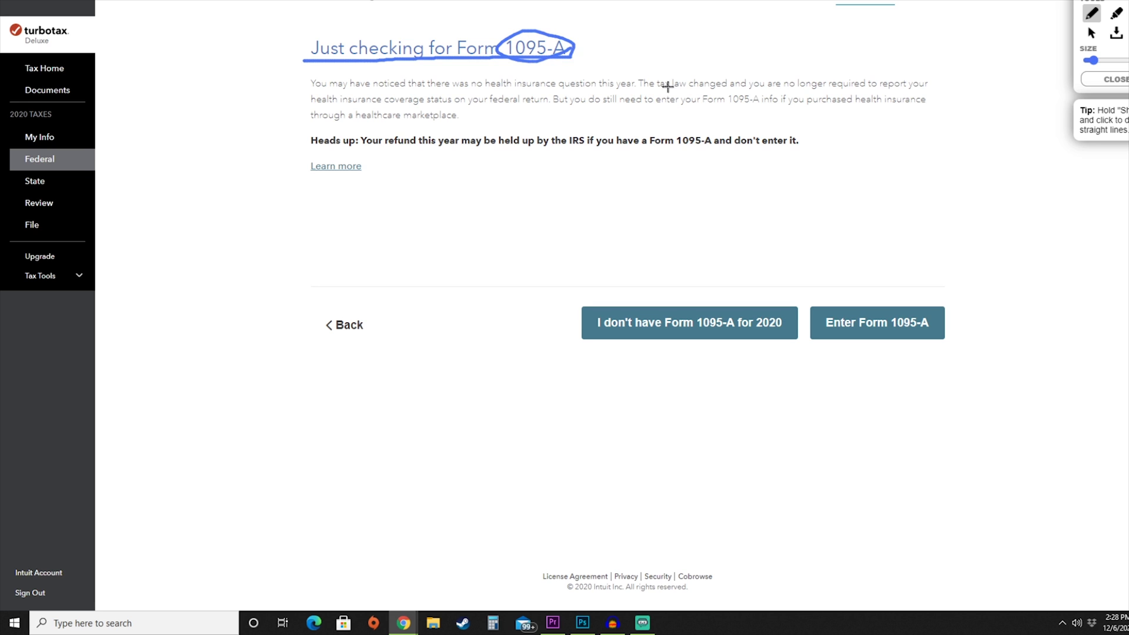
pyautogui.moveTo(664, 91); pyautogui.dragTo(923, 91)
pyautogui.moveTo(299, 108); pyautogui.dragTo(544, 107)
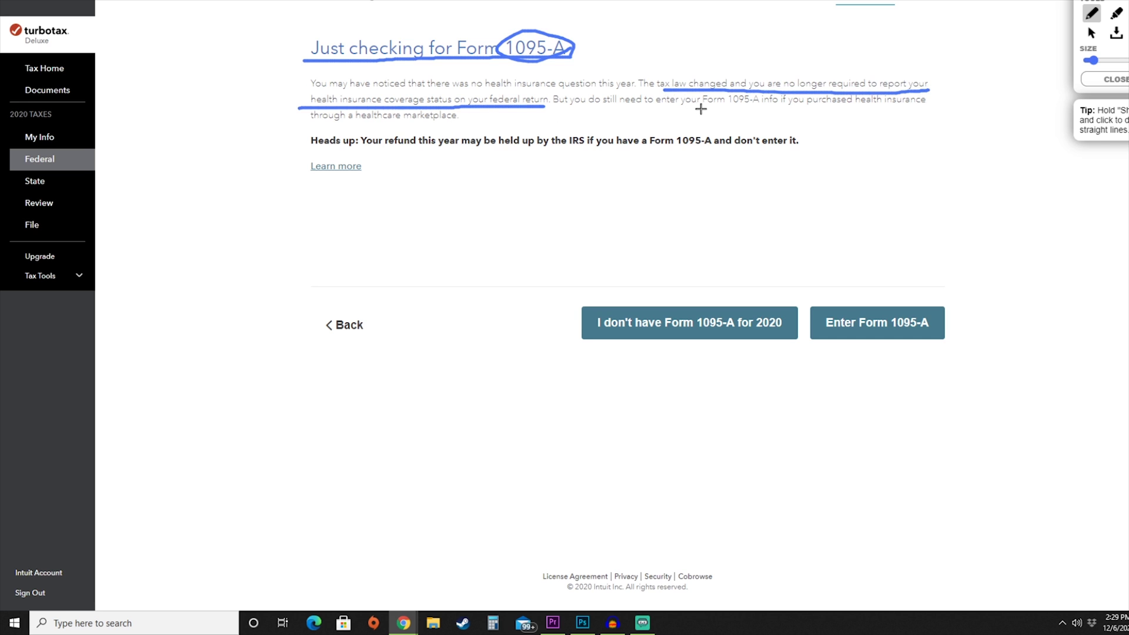
pyautogui.moveTo(703, 108); pyautogui.dragTo(760, 110)
pyautogui.moveTo(691, 294)
pyautogui.mouseDown()
pyautogui.moveTo(662, 290)
pyautogui.moveTo(746, 373)
pyautogui.moveTo(641, 288)
pyautogui.mouseUp()
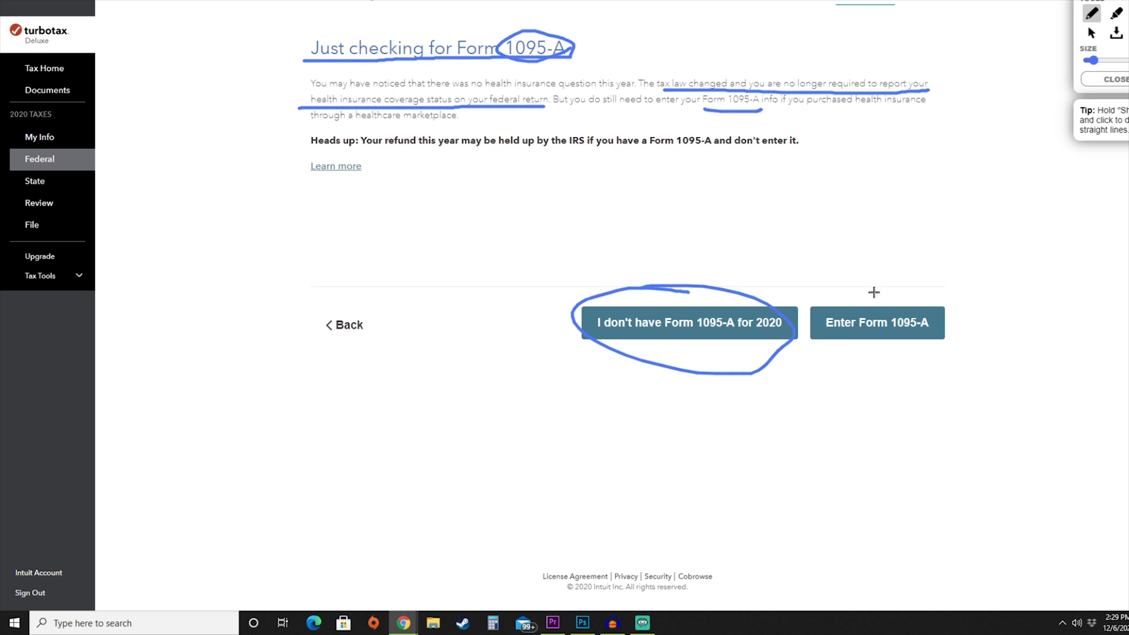
pyautogui.moveTo(865, 292)
pyautogui.mouseDown()
pyautogui.moveTo(807, 326)
pyautogui.moveTo(948, 314)
pyautogui.moveTo(832, 315)
pyautogui.mouseUp()
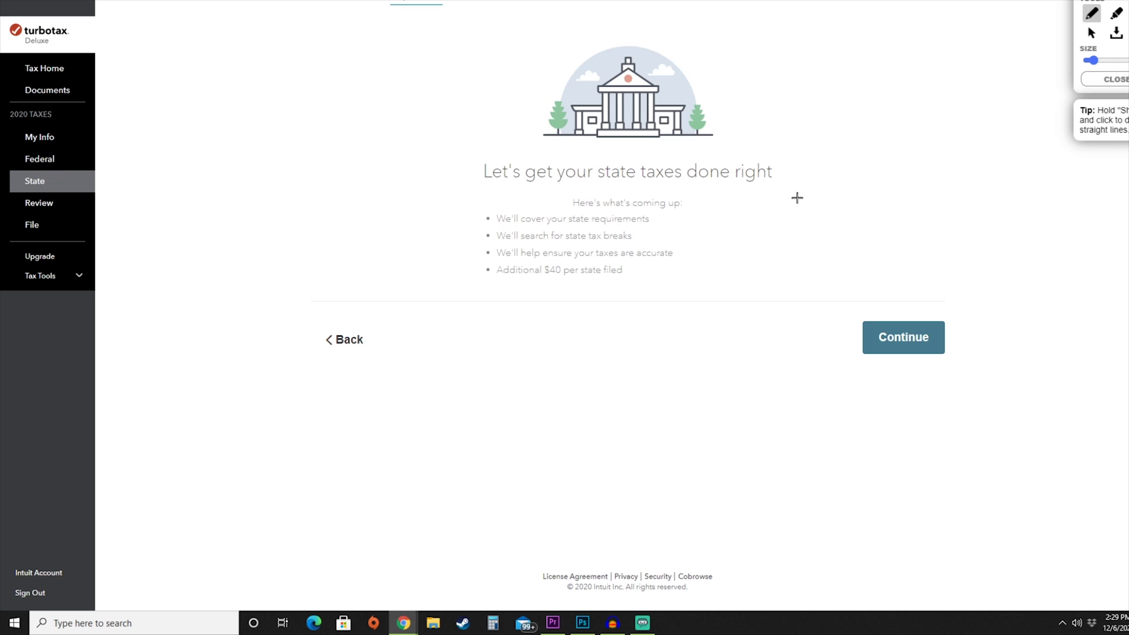
# Continue past the State section's 'Let's get your state taxes done right' introduction
pyautogui.moveTo(104, 158)
pyautogui.mouseDown()
pyautogui.moveTo(153, 158)
pyautogui.moveTo(126, 157)
pyautogui.moveTo(94, 180)
pyautogui.moveTo(113, 188)
pyautogui.mouseUp()
pyautogui.moveTo(724, 301)
pyautogui.mouseDown()
pyautogui.moveTo(771, 285)
pyautogui.moveTo(499, 50)
pyautogui.moveTo(705, 254)
pyautogui.moveTo(787, 261)
pyautogui.mouseUp()
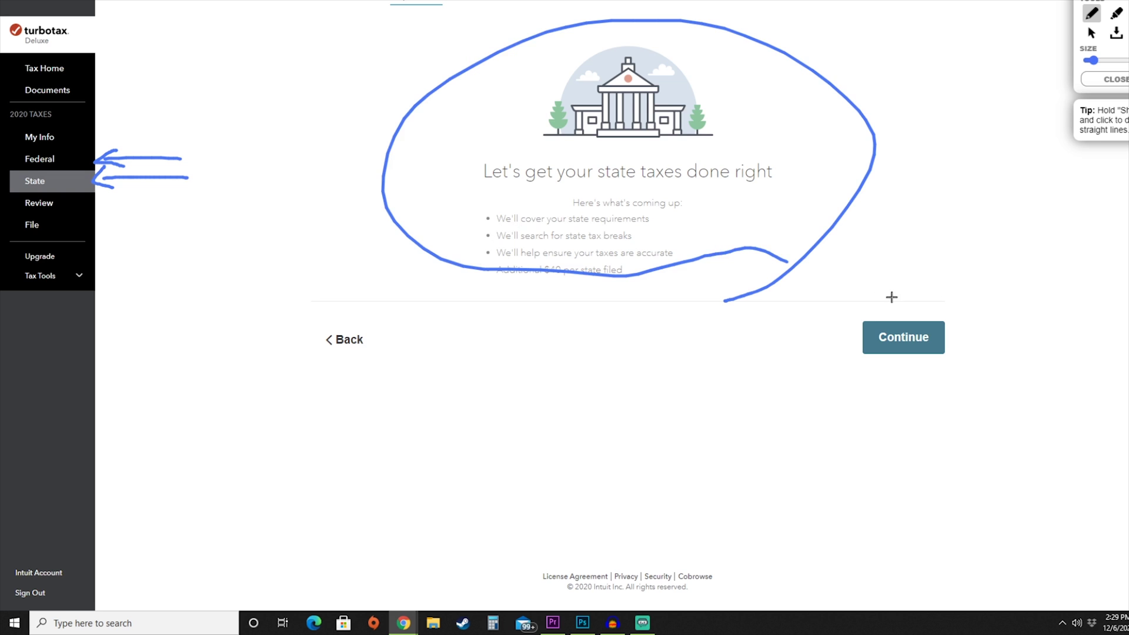
pyautogui.moveTo(921, 308)
pyautogui.mouseDown()
pyautogui.moveTo(812, 343)
pyautogui.moveTo(895, 322)
pyautogui.mouseUp()
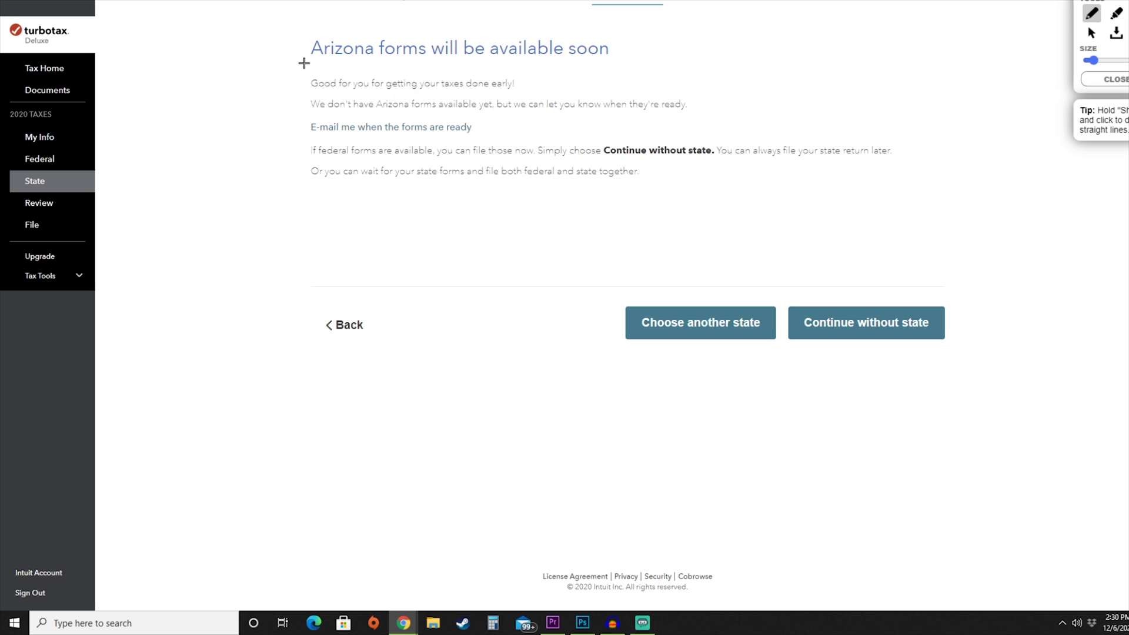
# Choose 'Continue without state' since Arizona forms aren't available yet
pyautogui.moveTo(303, 63); pyautogui.dragTo(599, 56)
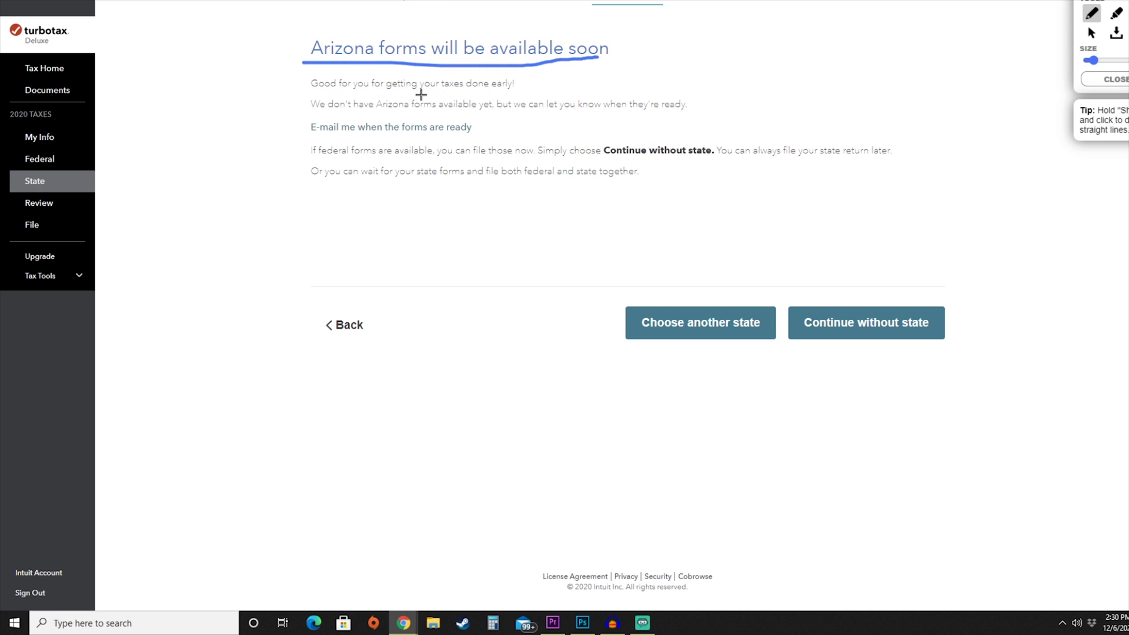
pyautogui.moveTo(683, 154)
pyautogui.mouseDown()
pyautogui.moveTo(608, 147)
pyautogui.moveTo(694, 144)
pyautogui.moveTo(667, 132)
pyautogui.mouseUp()
pyautogui.moveTo(767, 305)
pyautogui.mouseDown()
pyautogui.moveTo(600, 327)
pyautogui.moveTo(775, 310)
pyautogui.mouseUp()
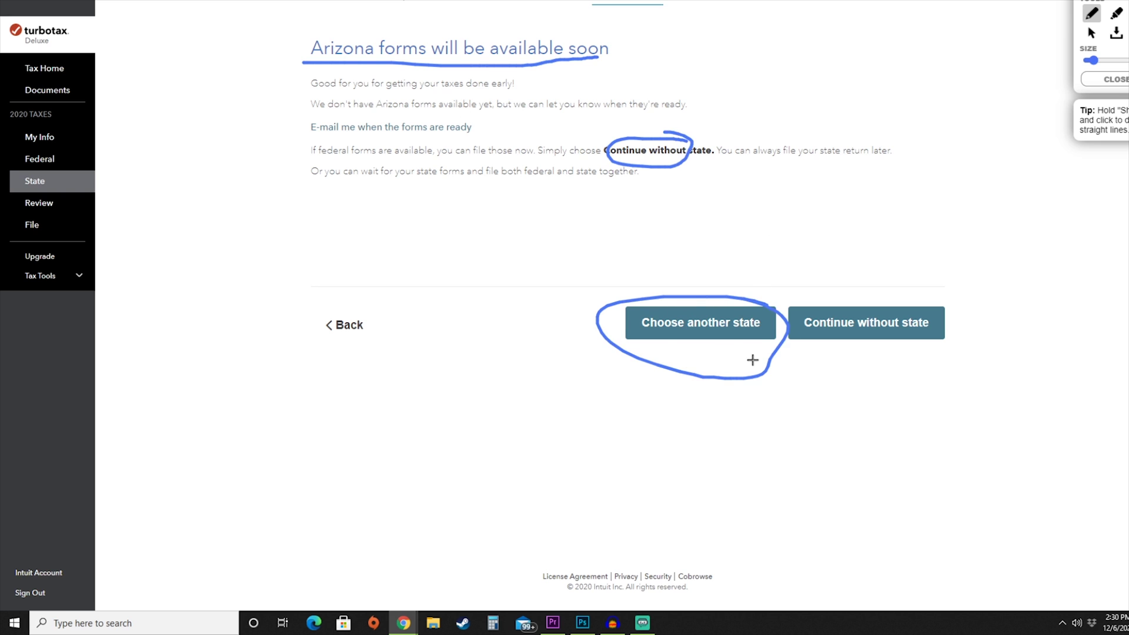
pyautogui.moveTo(828, 348)
pyautogui.mouseDown()
pyautogui.moveTo(787, 303)
pyautogui.moveTo(943, 344)
pyautogui.moveTo(820, 346)
pyautogui.mouseUp()
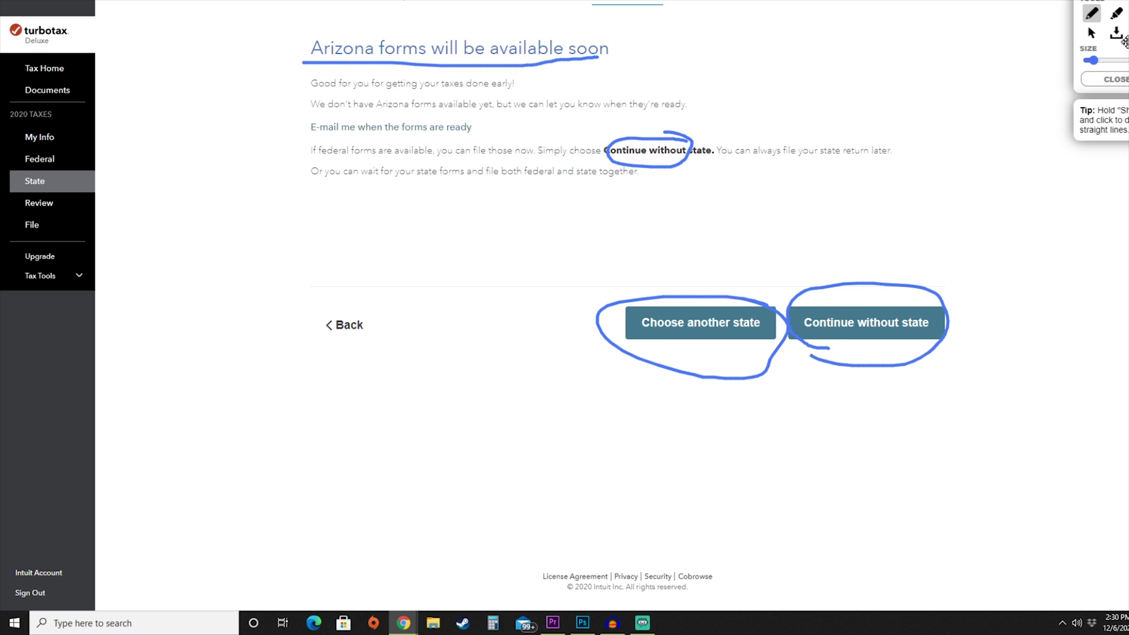
pyautogui.click(866, 323)
pyautogui.moveTo(312, 26); pyautogui.dragTo(705, 26)
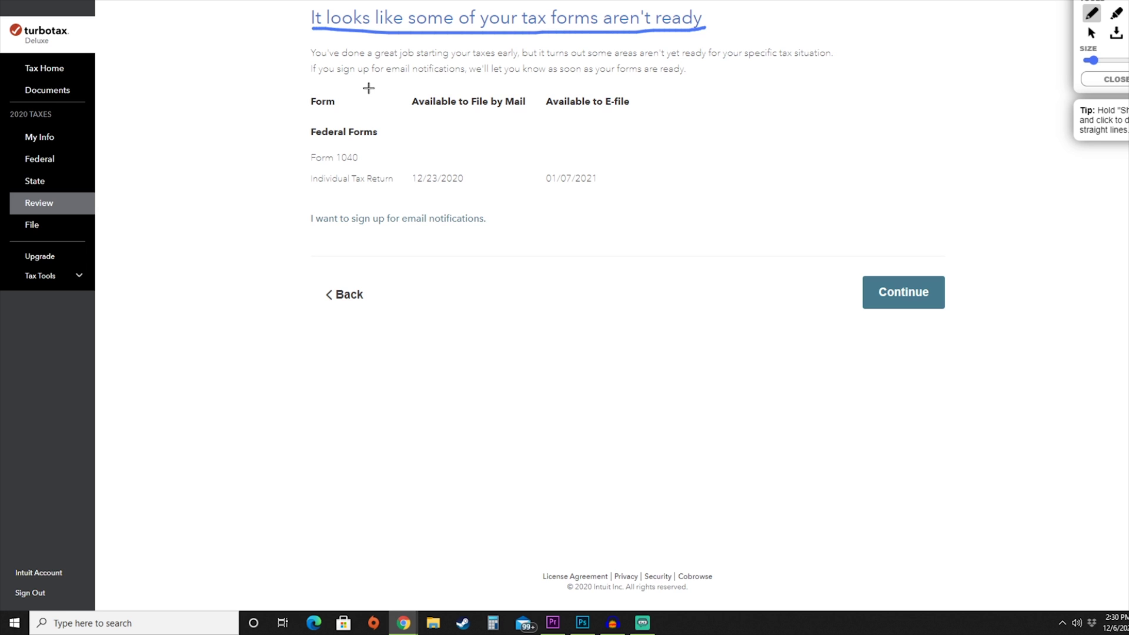
# Get past the notice that Form 1040 and other tax forms aren't ready
pyautogui.moveTo(362, 152)
pyautogui.mouseDown()
pyautogui.moveTo(312, 148)
pyautogui.moveTo(419, 215)
pyautogui.moveTo(610, 178)
pyautogui.moveTo(368, 156)
pyautogui.mouseUp()
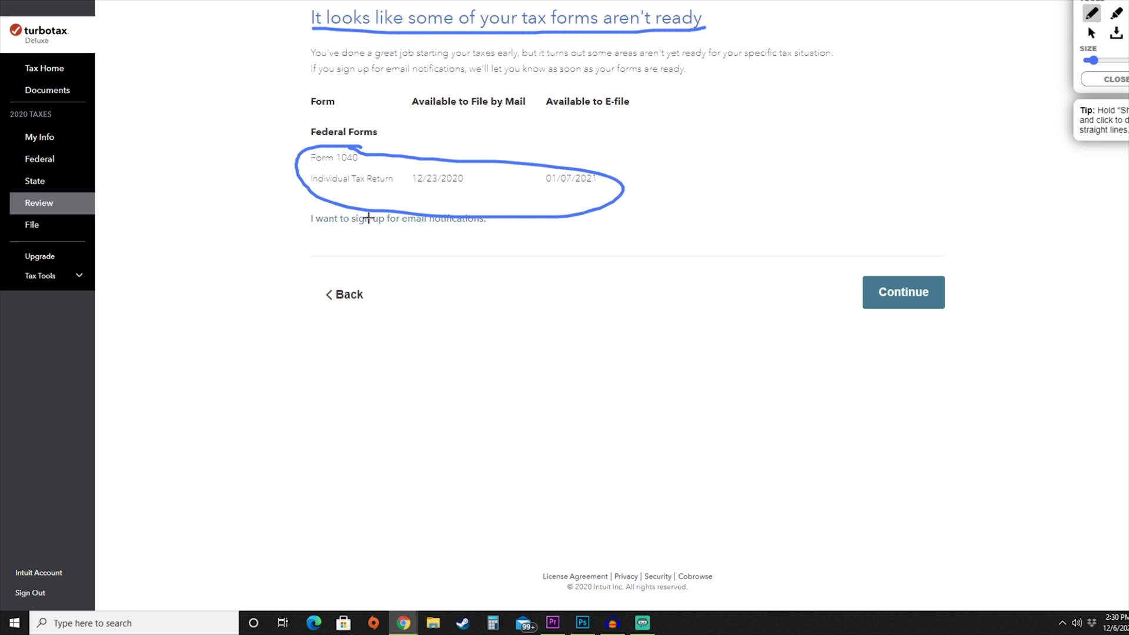
pyautogui.moveTo(351, 207)
pyautogui.mouseDown()
pyautogui.moveTo(297, 232)
pyautogui.moveTo(494, 222)
pyautogui.moveTo(347, 203)
pyautogui.mouseUp()
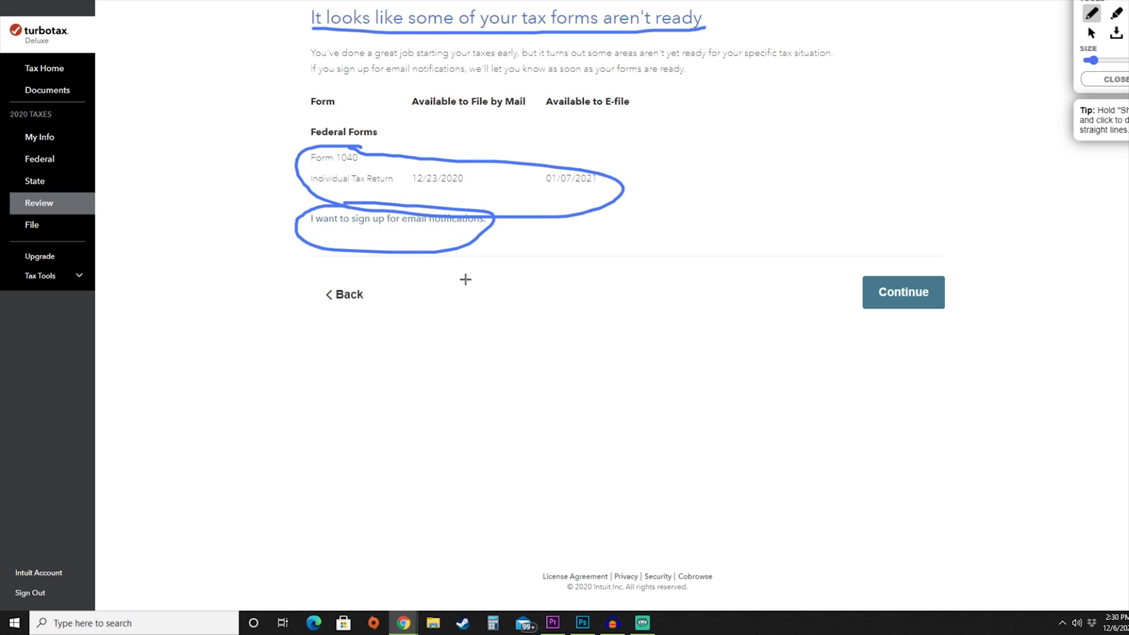
pyautogui.moveTo(909, 252)
pyautogui.mouseDown()
pyautogui.moveTo(869, 253)
pyautogui.moveTo(928, 328)
pyautogui.moveTo(891, 254)
pyautogui.mouseUp()
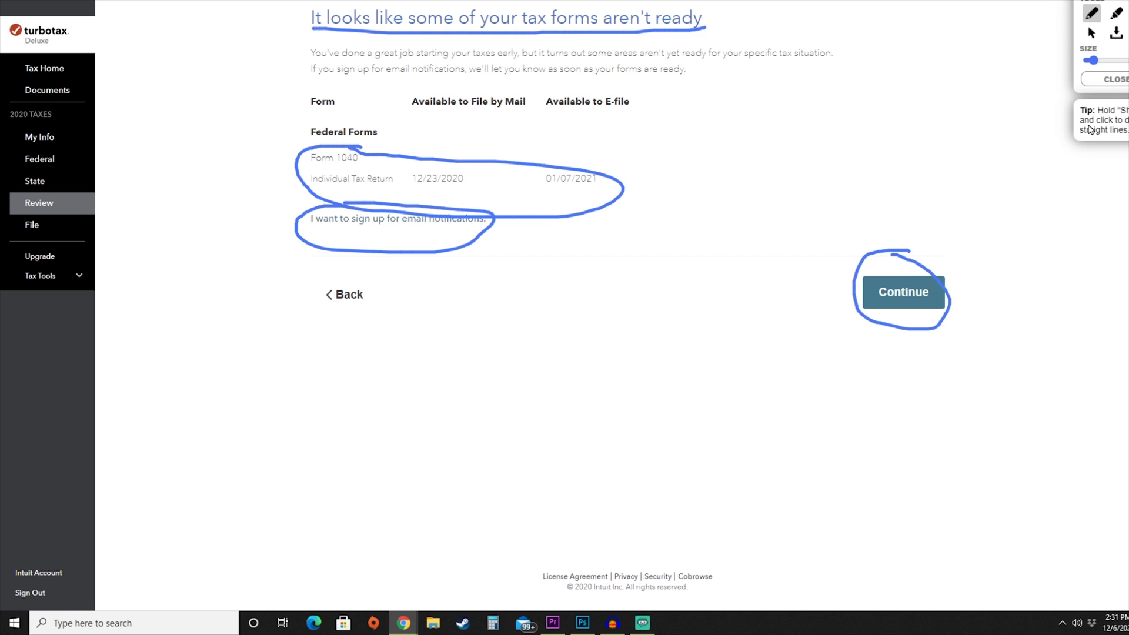
pyautogui.press('Return')
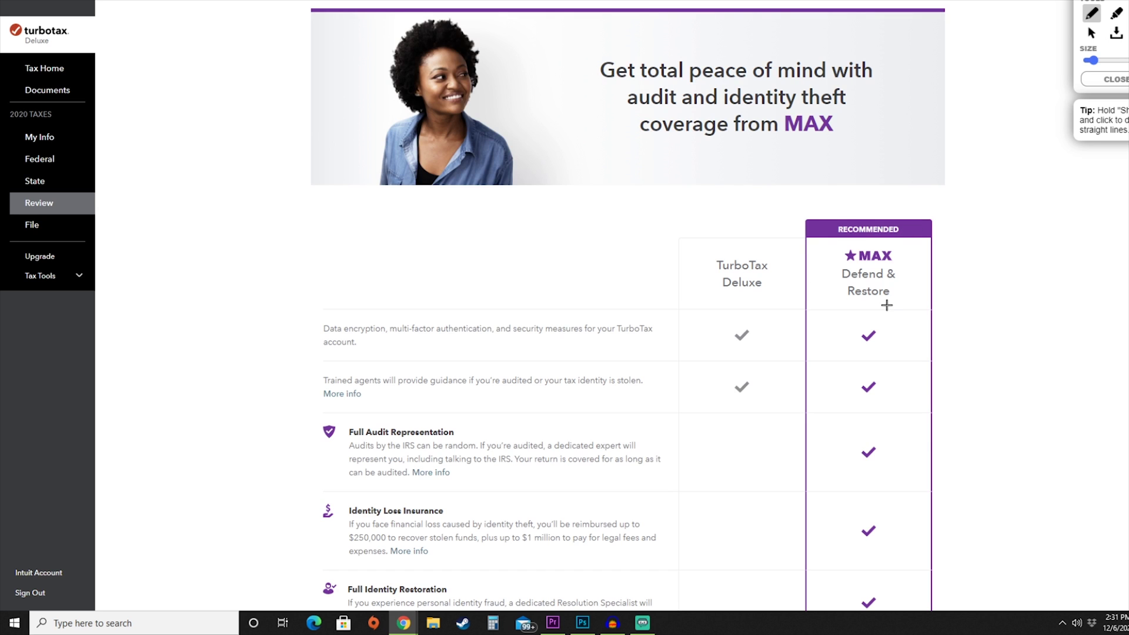
# Decline the MAX upgrade offer to reach the File section's 'Well done' page
pyautogui.scroll(-1, 886, 305)
pyautogui.press('Return')
pyautogui.moveTo(322, 33); pyautogui.dragTo(506, 27)
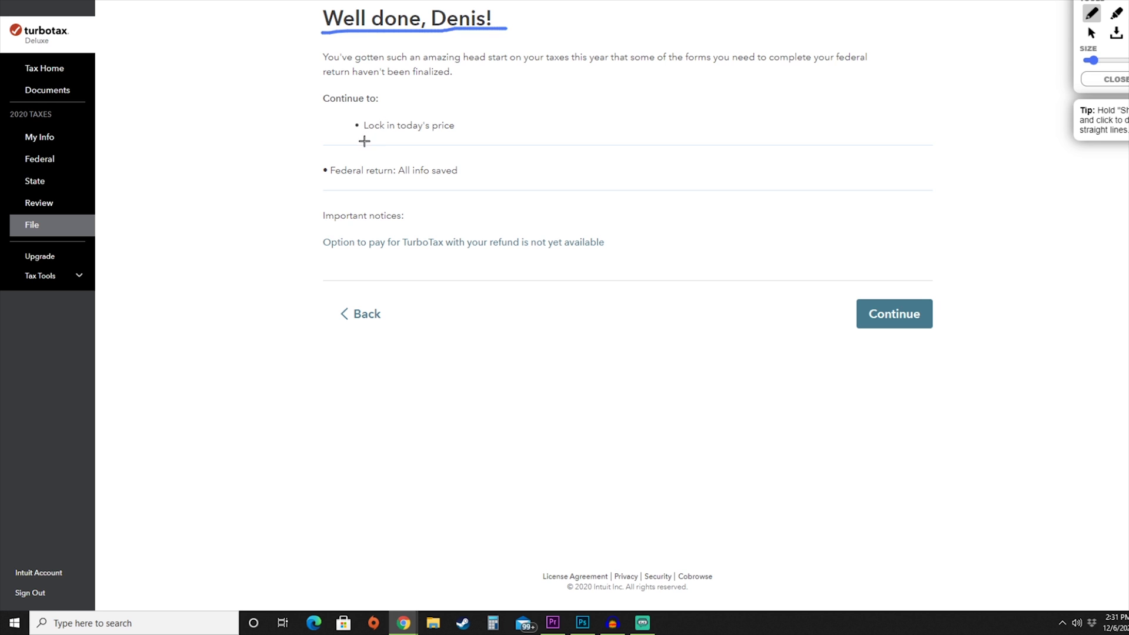
# Continue from the 'Well done' page, where the federal return info is saved
pyautogui.moveTo(358, 140); pyautogui.dragTo(485, 139)
pyautogui.moveTo(313, 188); pyautogui.dragTo(491, 185)
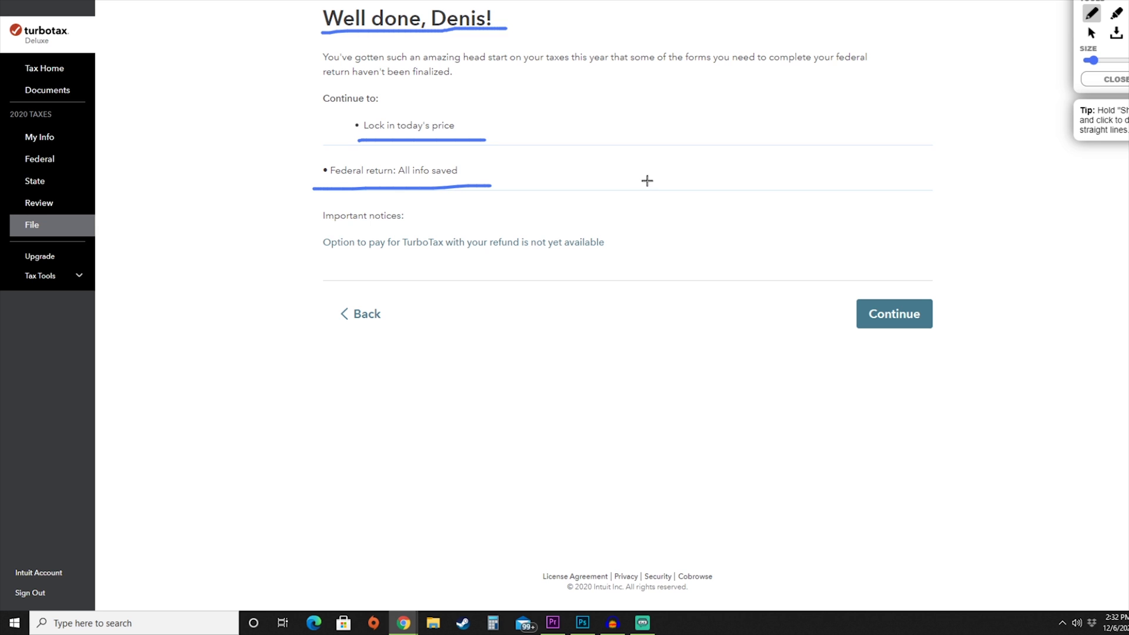
pyautogui.moveTo(910, 288)
pyautogui.mouseDown()
pyautogui.moveTo(915, 353)
pyautogui.moveTo(911, 287)
pyautogui.mouseUp()
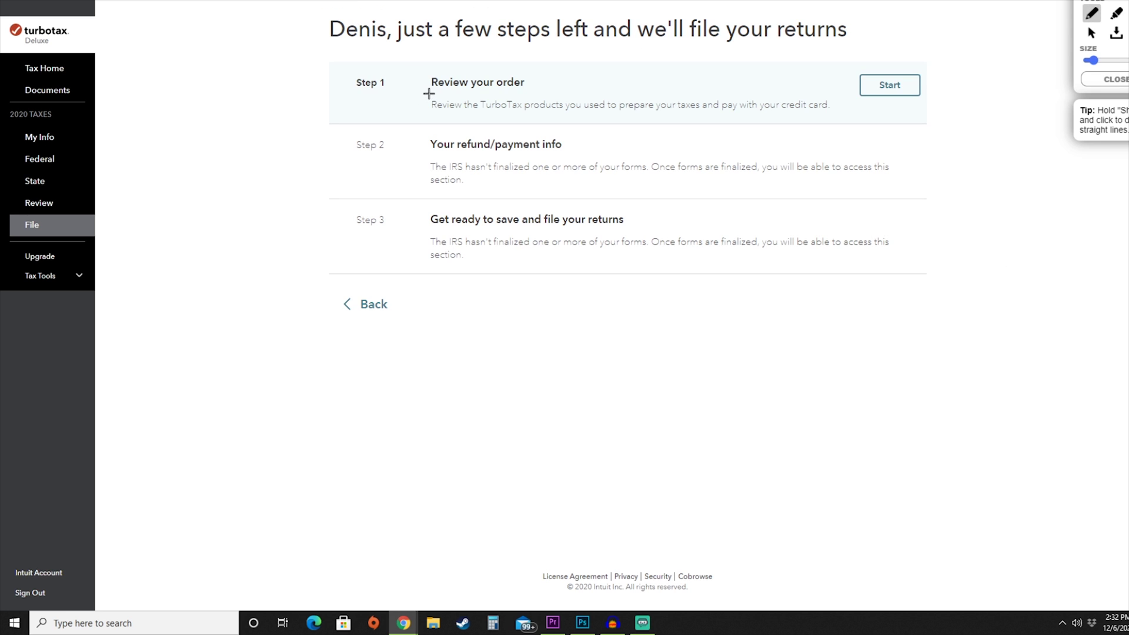
# Start Step 1 'Review your order', showing TurboTax Deluxe at $40
pyautogui.moveTo(428, 92); pyautogui.dragTo(531, 91)
pyautogui.moveTo(436, 154); pyautogui.dragTo(586, 154)
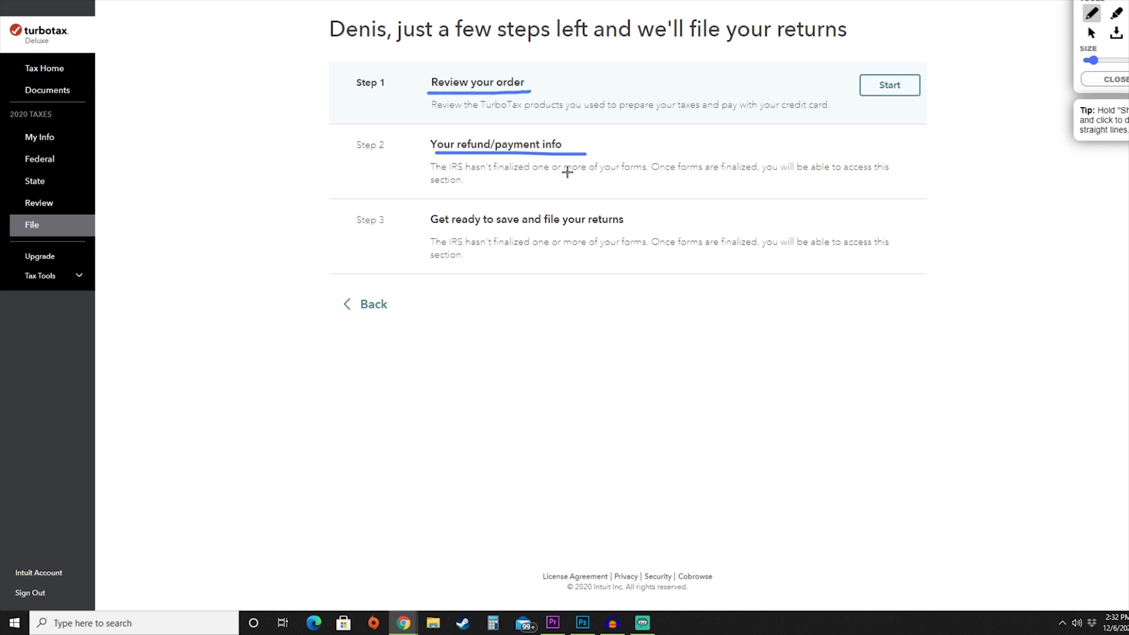
pyautogui.moveTo(432, 230); pyautogui.dragTo(642, 222)
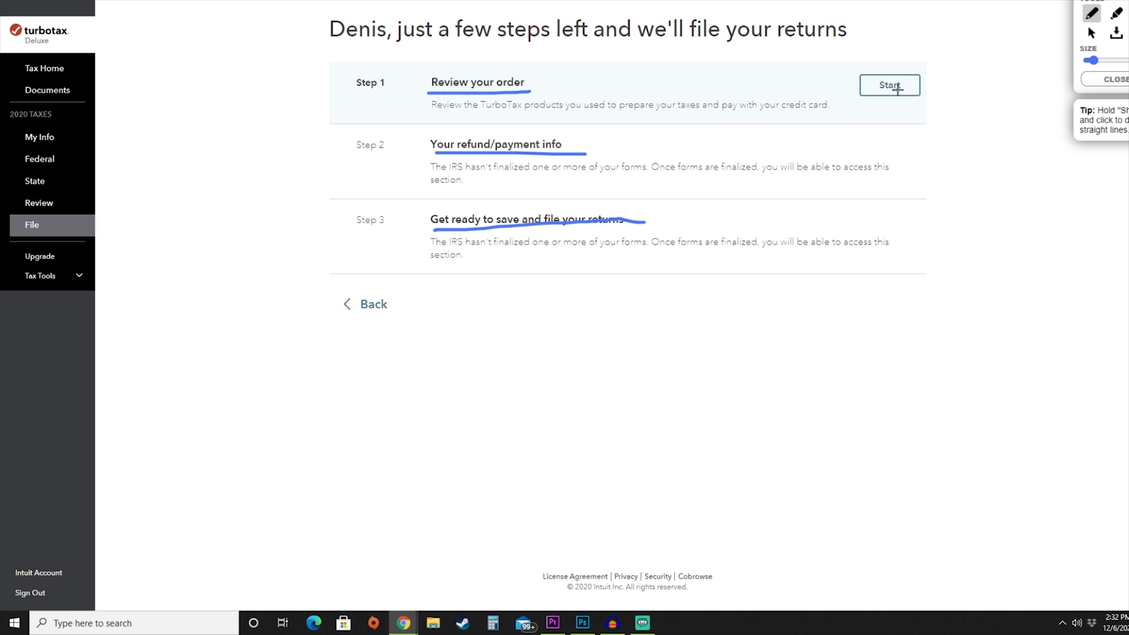
pyautogui.click(1091, 33)
pyautogui.moveTo(917, 69)
pyautogui.mouseDown()
pyautogui.moveTo(932, 77)
pyautogui.moveTo(863, 56)
pyautogui.mouseUp()
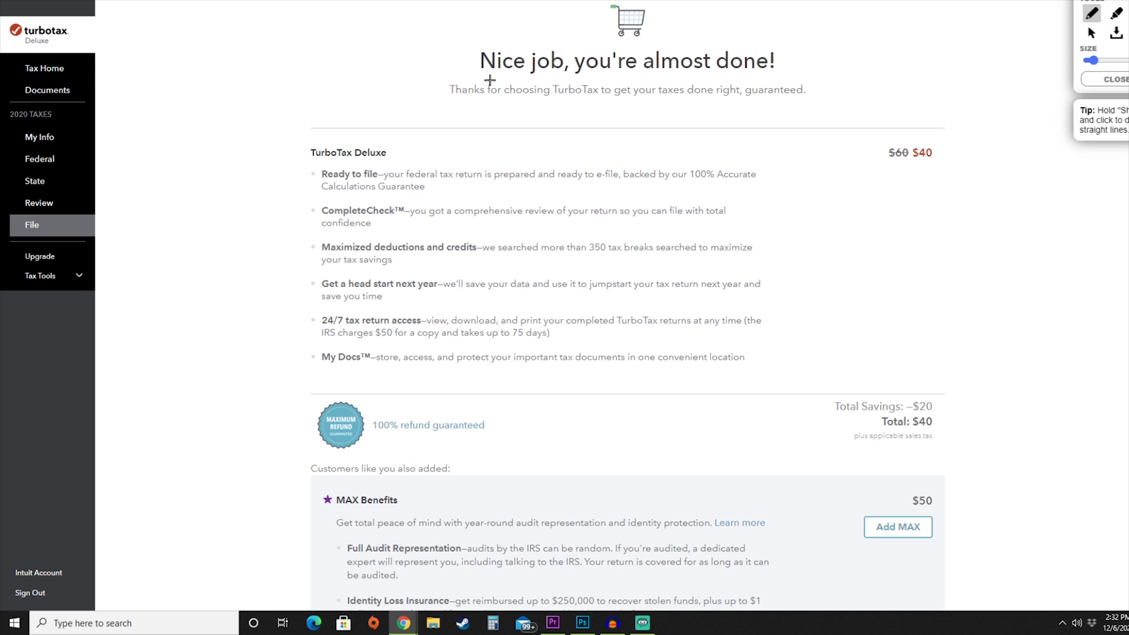
pyautogui.moveTo(478, 77); pyautogui.dragTo(786, 72)
# Review the TurboTax Deluxe order and pass over the $50 MAX Benefits without adding it
pyautogui.moveTo(321, 140)
pyautogui.mouseDown()
pyautogui.moveTo(312, 147)
pyautogui.moveTo(394, 150)
pyautogui.moveTo(321, 141)
pyautogui.mouseUp()
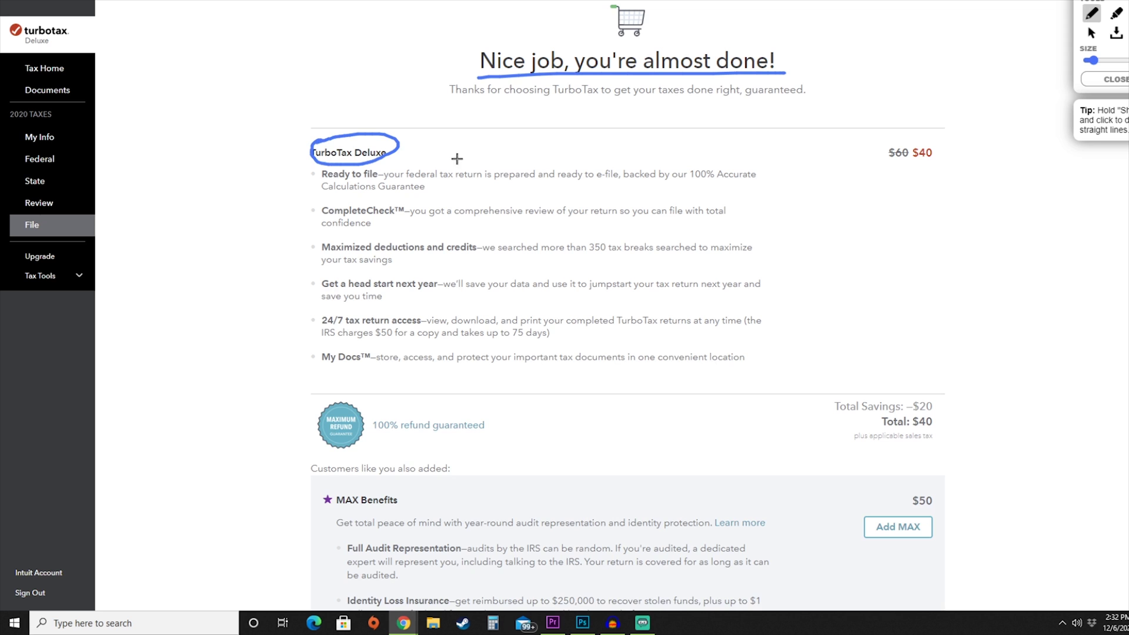
pyautogui.moveTo(303, 171)
pyautogui.mouseDown()
pyautogui.moveTo(285, 299)
pyautogui.moveTo(306, 360)
pyautogui.moveTo(320, 357)
pyautogui.mouseUp()
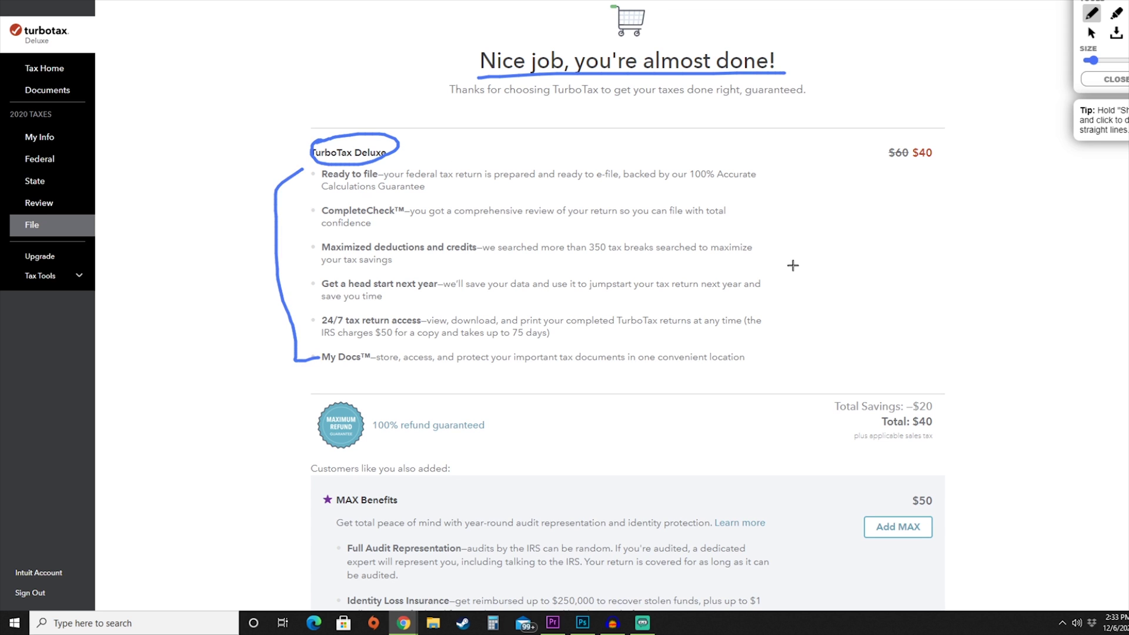
pyautogui.scroll(-4, 801, 257)
pyautogui.scroll(-1, 919, 214)
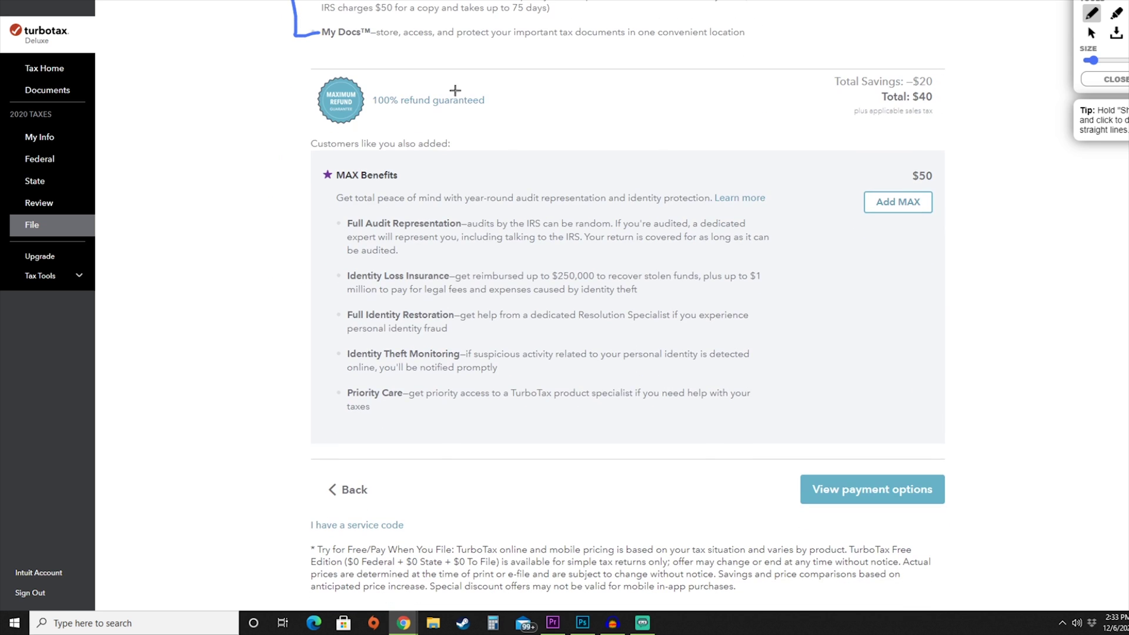
pyautogui.moveTo(324, 183); pyautogui.dragTo(435, 186)
pyautogui.moveTo(338, 224)
pyautogui.mouseDown()
pyautogui.moveTo(318, 235)
pyautogui.moveTo(324, 412)
pyautogui.moveTo(336, 411)
pyautogui.mouseUp()
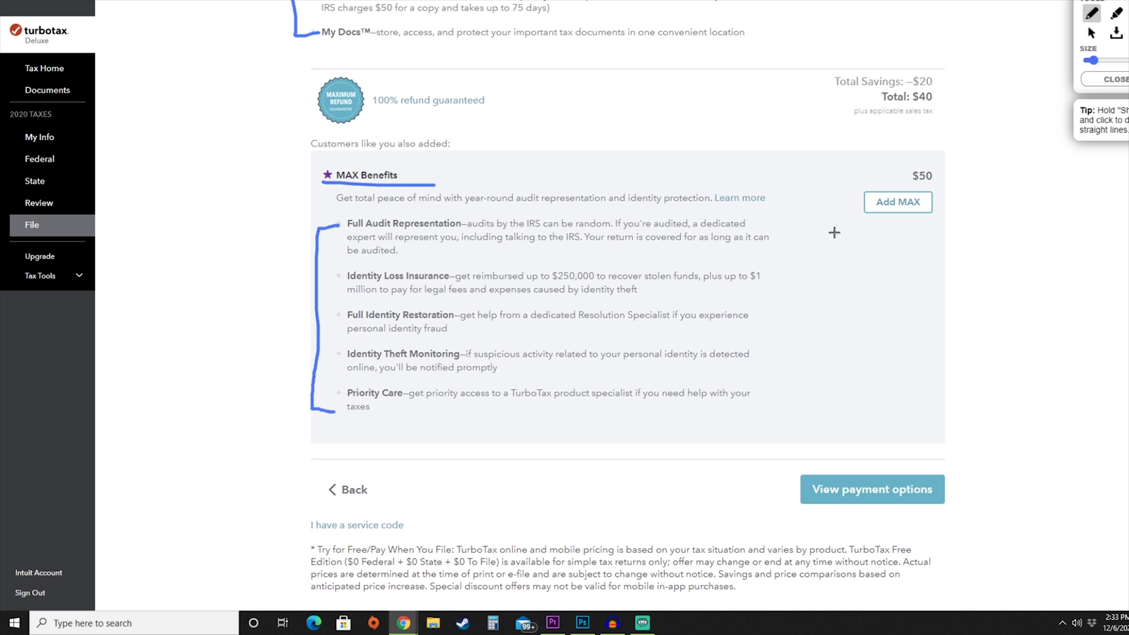
pyautogui.moveTo(894, 224)
pyautogui.mouseDown()
pyautogui.moveTo(868, 219)
pyautogui.moveTo(919, 172)
pyautogui.moveTo(900, 229)
pyautogui.moveTo(881, 224)
pyautogui.mouseUp()
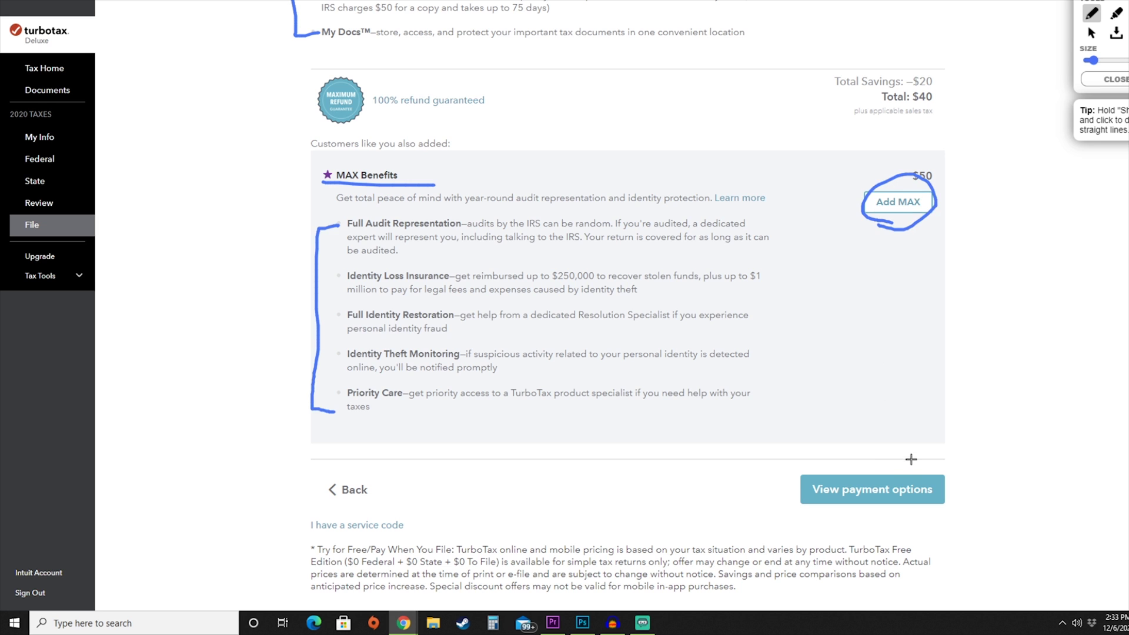
# Go to 'View payment options' to bring up the credit card form, total $40
pyautogui.scroll(-3, 912, 461)
pyautogui.moveTo(905, 298)
pyautogui.mouseDown()
pyautogui.moveTo(888, 297)
pyautogui.moveTo(959, 385)
pyautogui.moveTo(859, 299)
pyautogui.mouseUp()
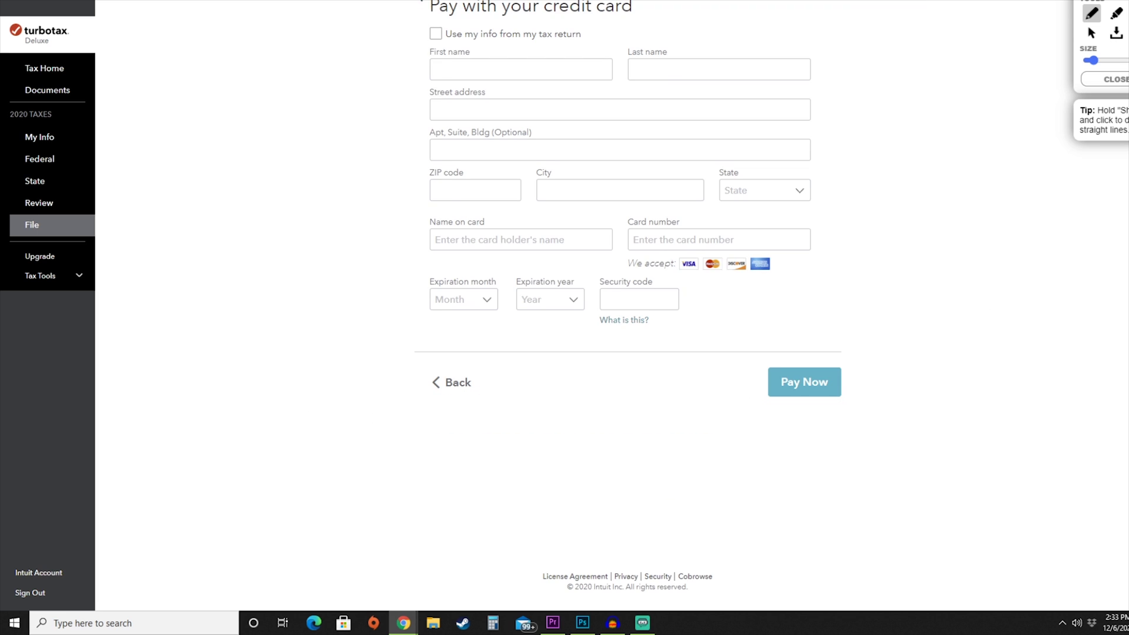
pyautogui.moveTo(422, 1)
pyautogui.mouseDown()
pyautogui.moveTo(433, 247)
pyautogui.moveTo(570, 328)
pyautogui.moveTo(890, 206)
pyautogui.moveTo(856, 1)
pyautogui.mouseUp()
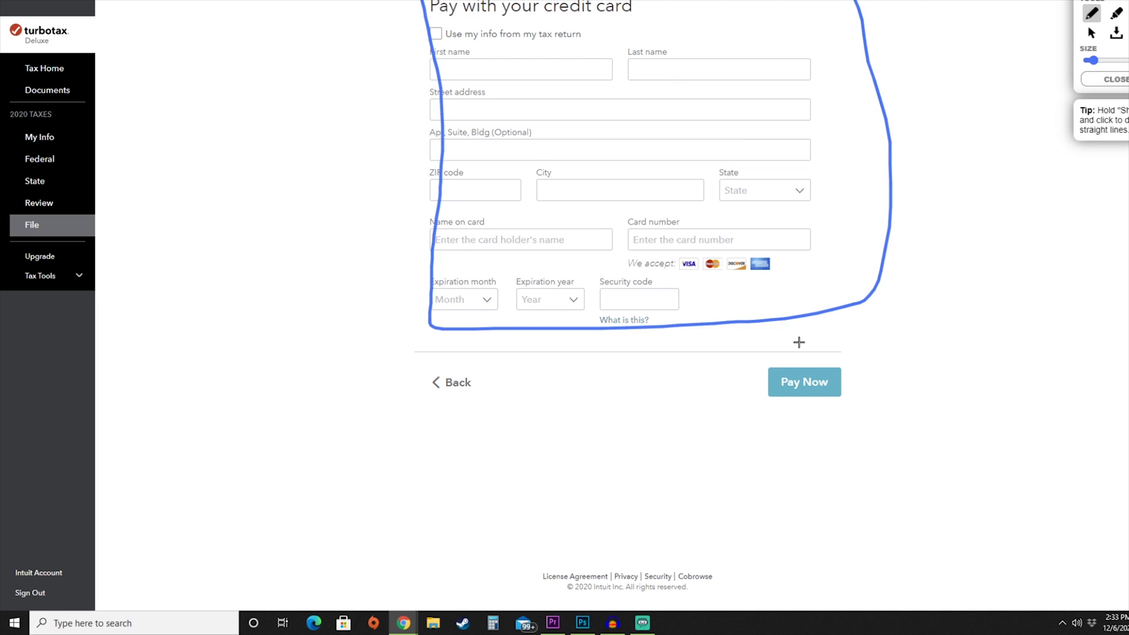
pyautogui.moveTo(800, 355)
pyautogui.mouseDown()
pyautogui.moveTo(766, 432)
pyautogui.moveTo(779, 353)
pyautogui.mouseUp()
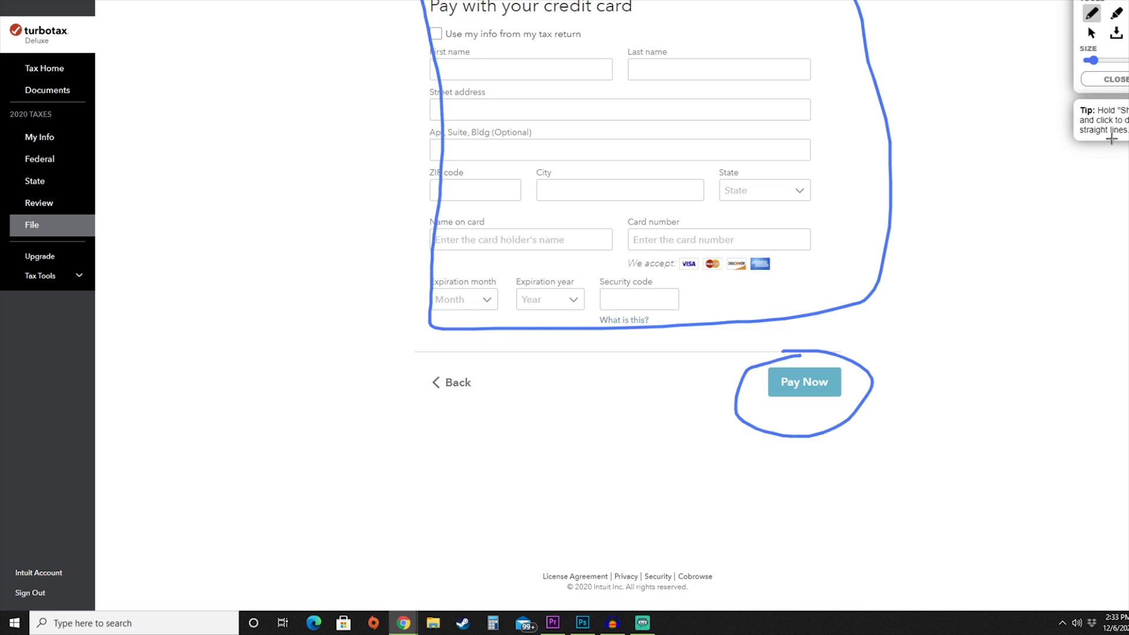
pyautogui.press('Delete')
pyautogui.moveTo(237, 12)
pyautogui.mouseDown()
pyautogui.moveTo(240, 315)
pyautogui.moveTo(227, 285)
pyautogui.moveTo(272, 280)
pyautogui.moveTo(235, 303)
pyautogui.mouseUp()
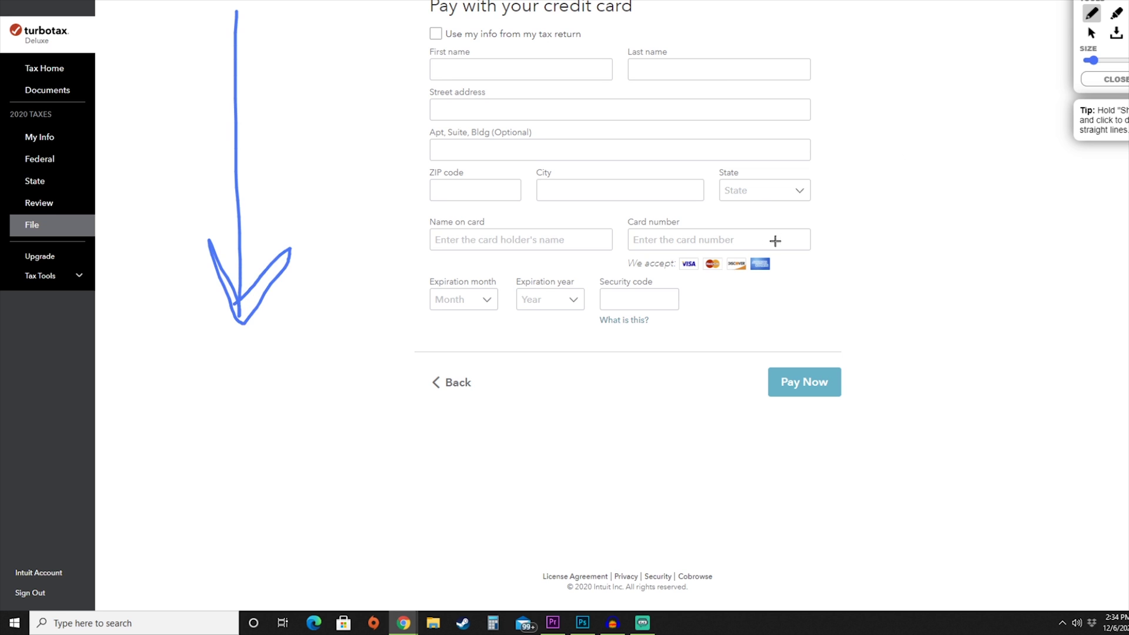